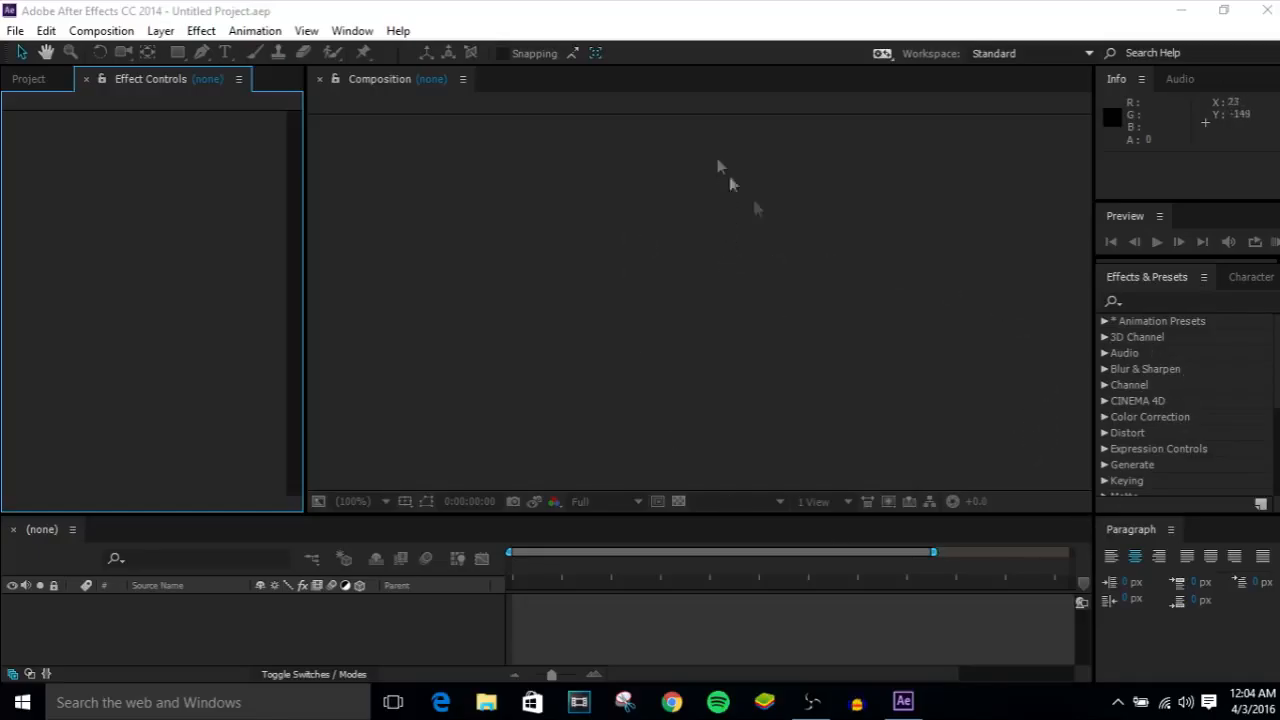
{"action": "left_click", "coordinate": [1247, 330]}
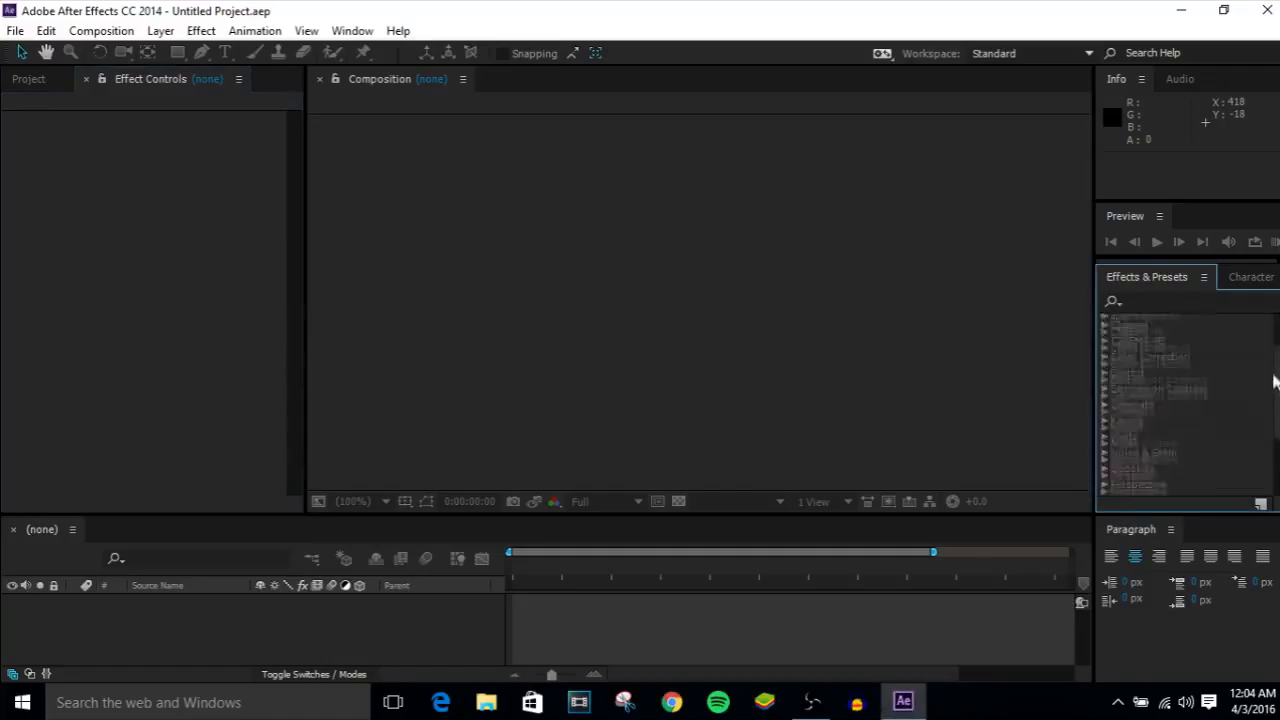
{"action": "left_click", "coordinate": [1261, 279]}
{"action": "left_click", "coordinate": [1167, 280]}
{"action": "left_click", "coordinate": [1238, 278]}
{"action": "left_click", "coordinate": [1162, 279]}
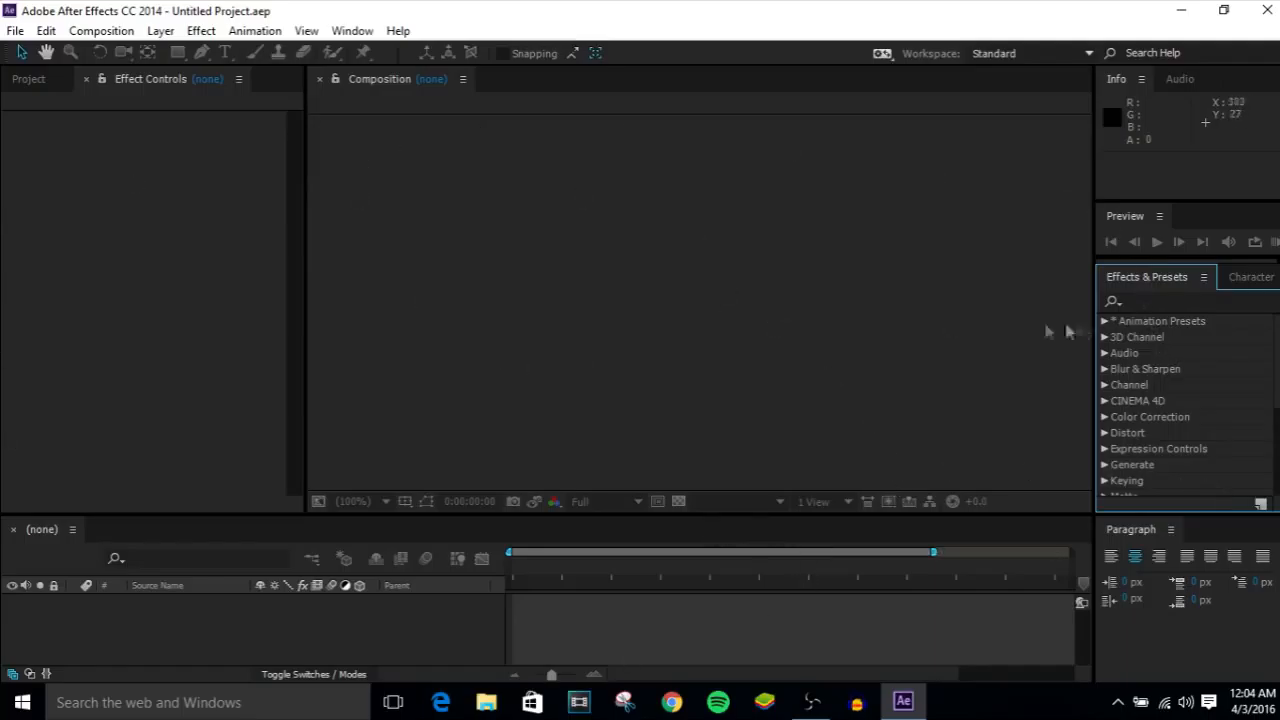
{"action": "left_click", "coordinate": [307, 31]}
{"action": "left_click", "coordinate": [837, 342]}
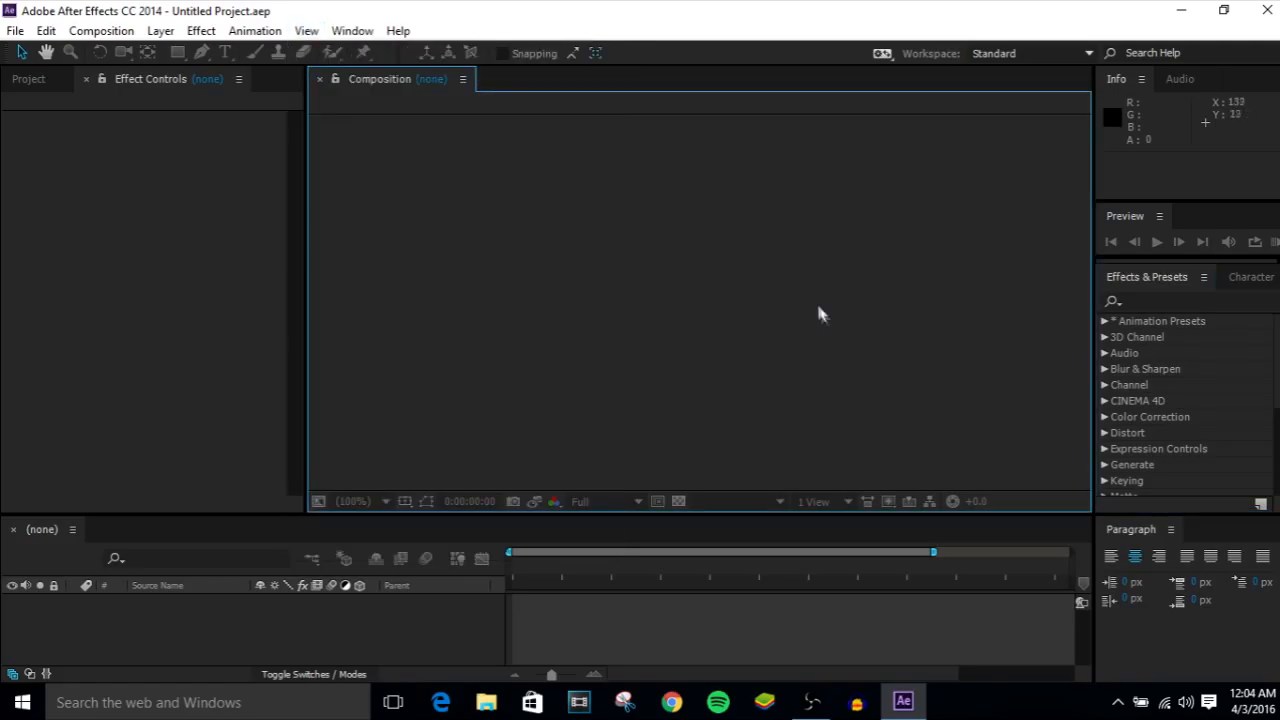
Step: Create a new composition named "Tutorialintro" with a frame rate of 60 frames per second
{"action": "left_click", "coordinate": [201, 31]}
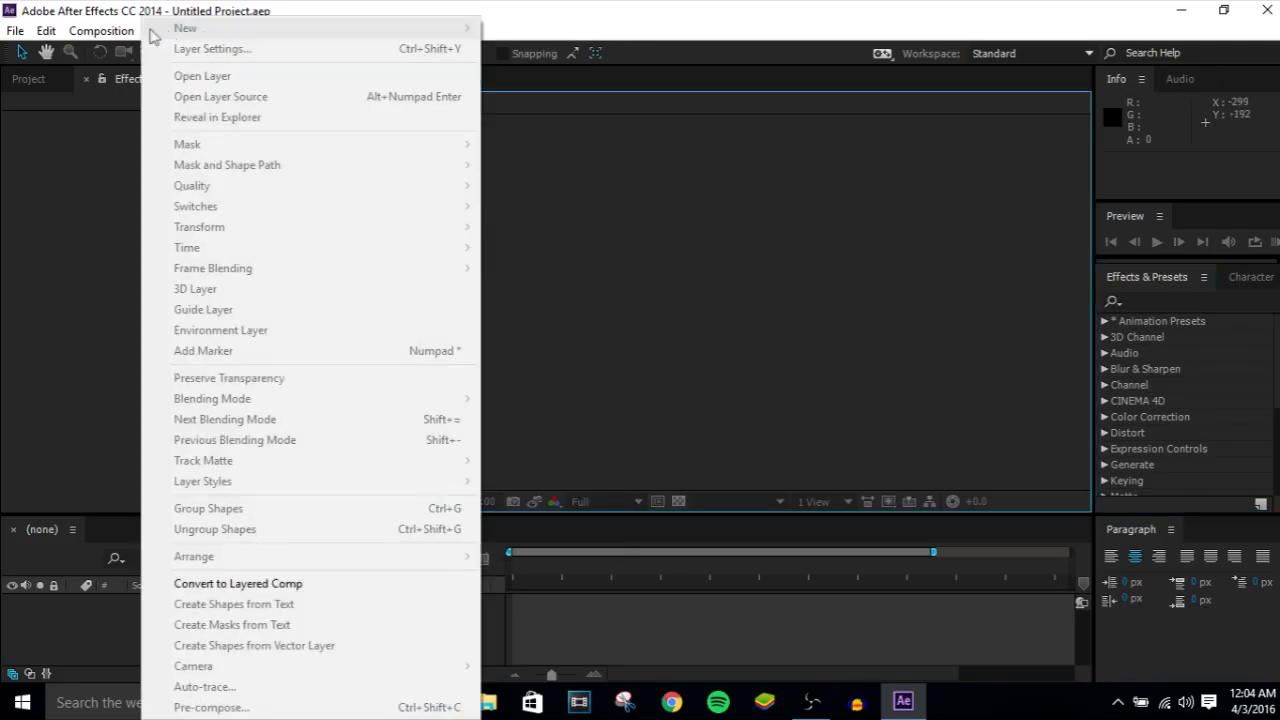
{"action": "mouse_move", "coordinate": [101, 31]}
{"action": "left_click", "coordinate": [114, 56]}
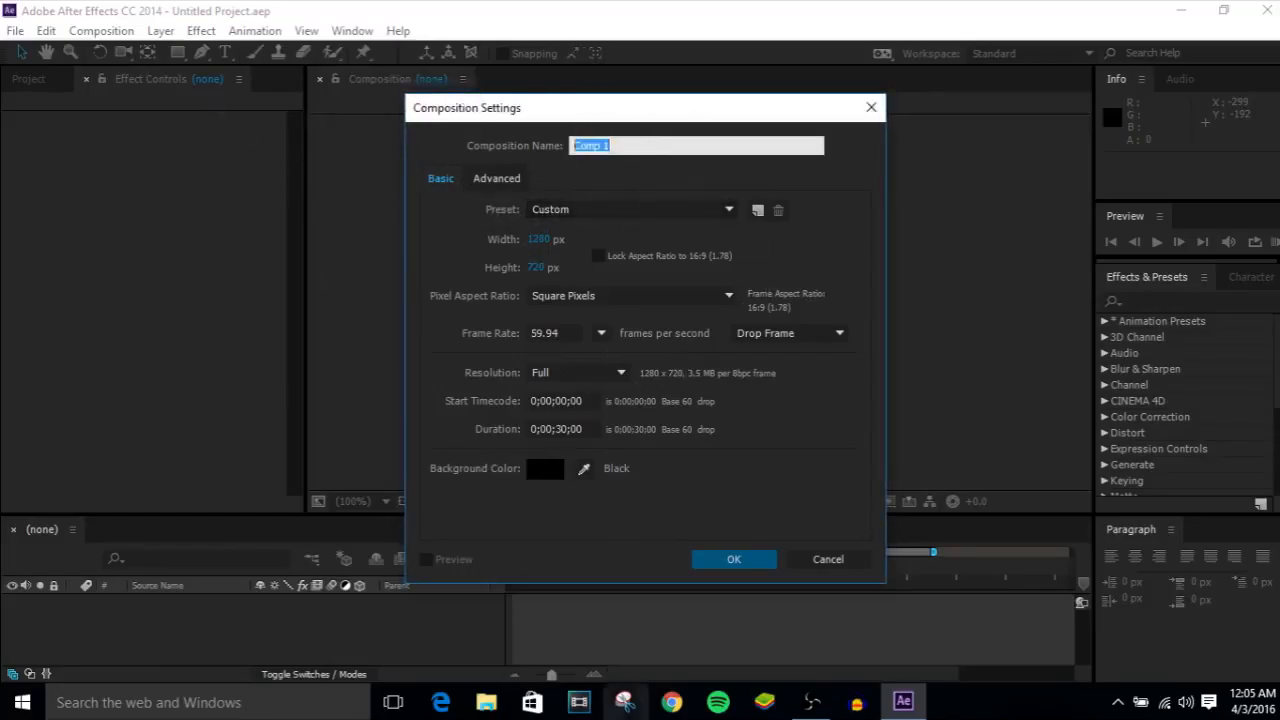
{"action": "type", "text": "Tutorialintro"}
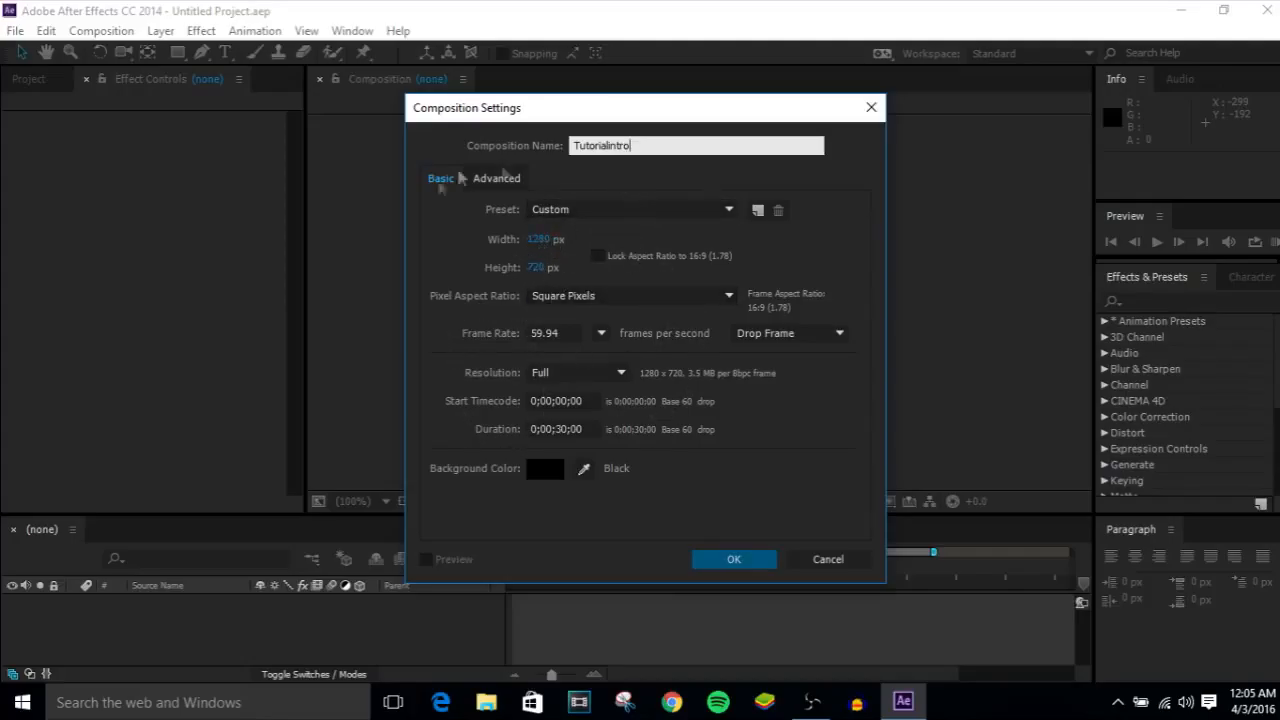
{"action": "left_click", "coordinate": [567, 331]}
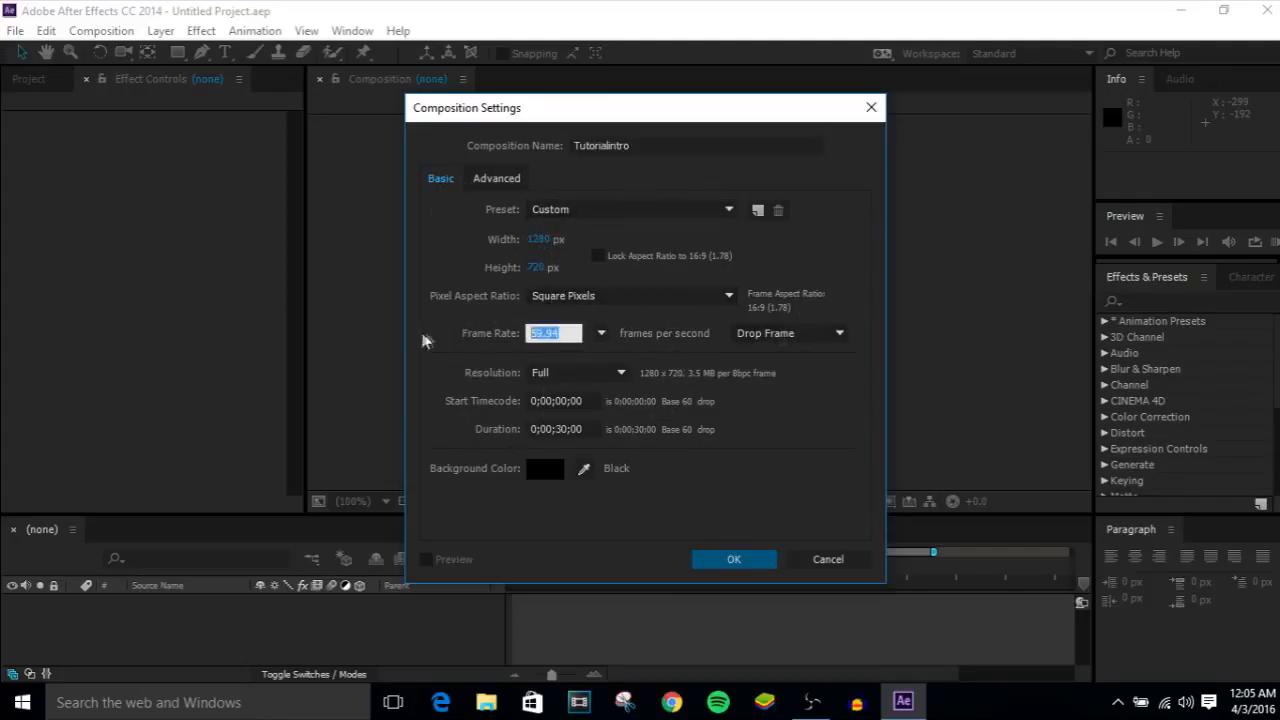
{"action": "type", "text": "60"}
{"action": "left_click", "coordinate": [448, 355]}
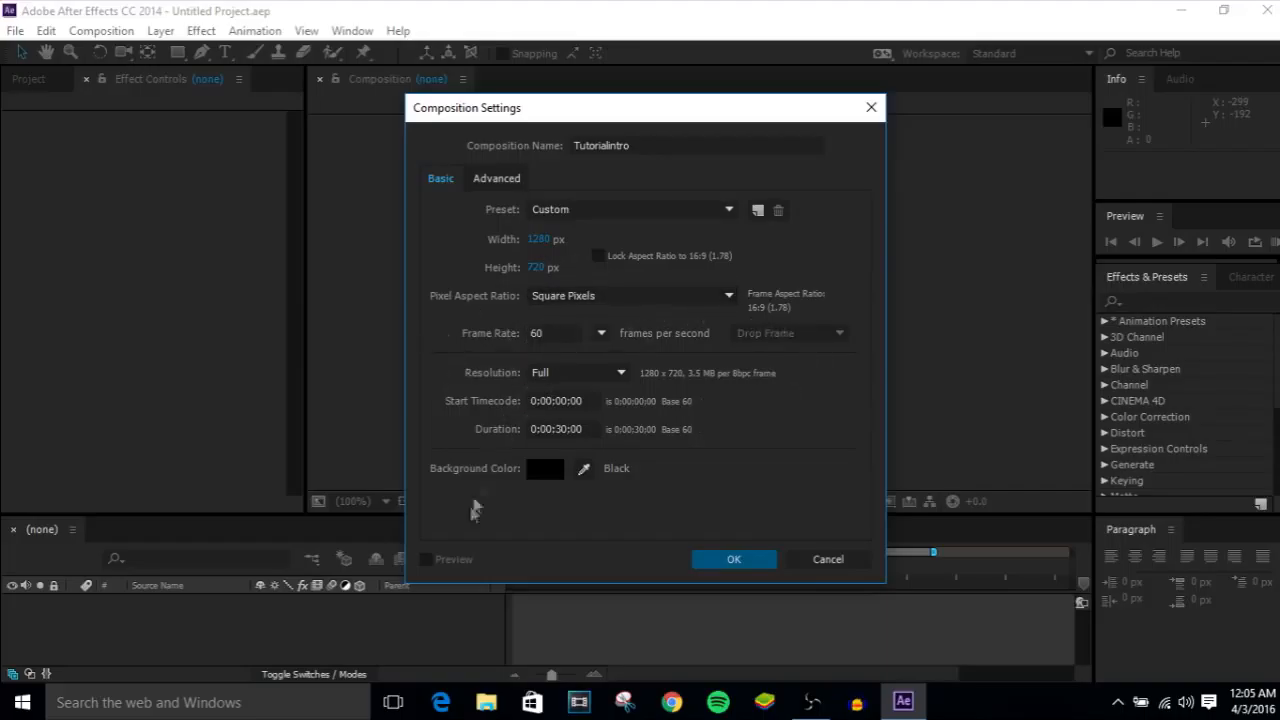
{"action": "left_click", "coordinate": [722, 562]}
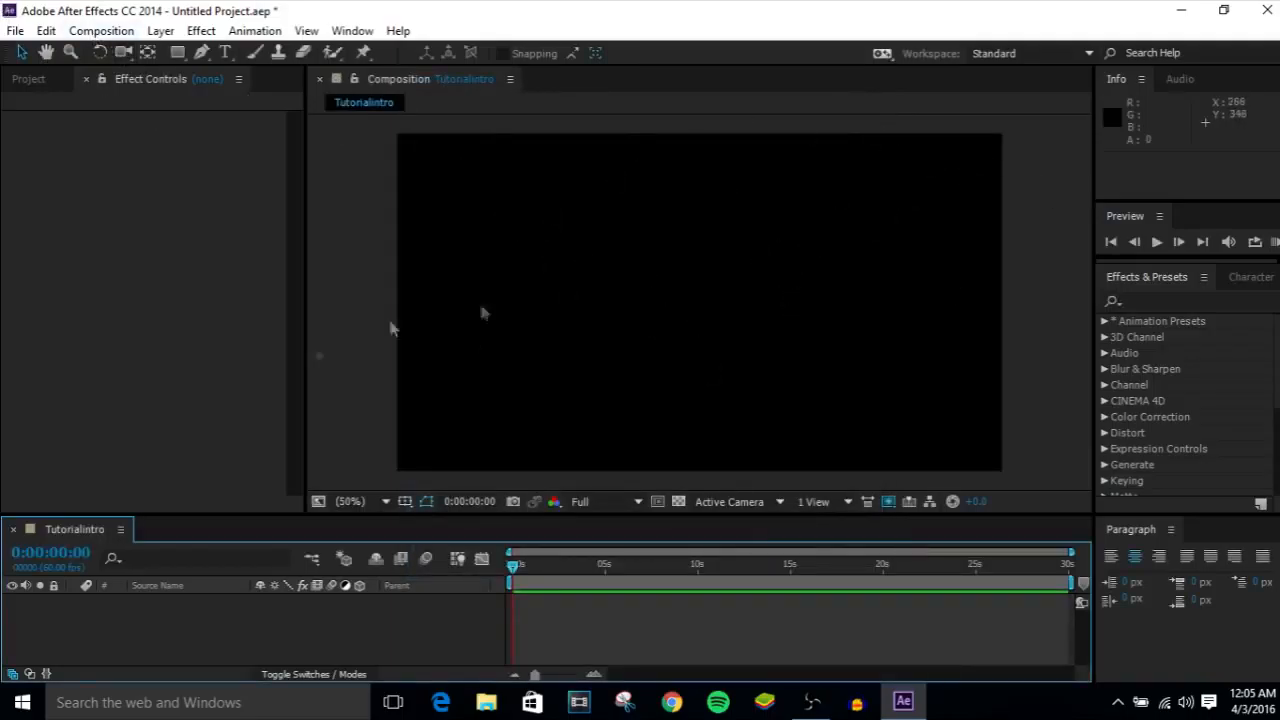
Step: Add a black solid layer at the full composition size of 1280 x 720 px
{"action": "right_click", "coordinate": [116, 639]}
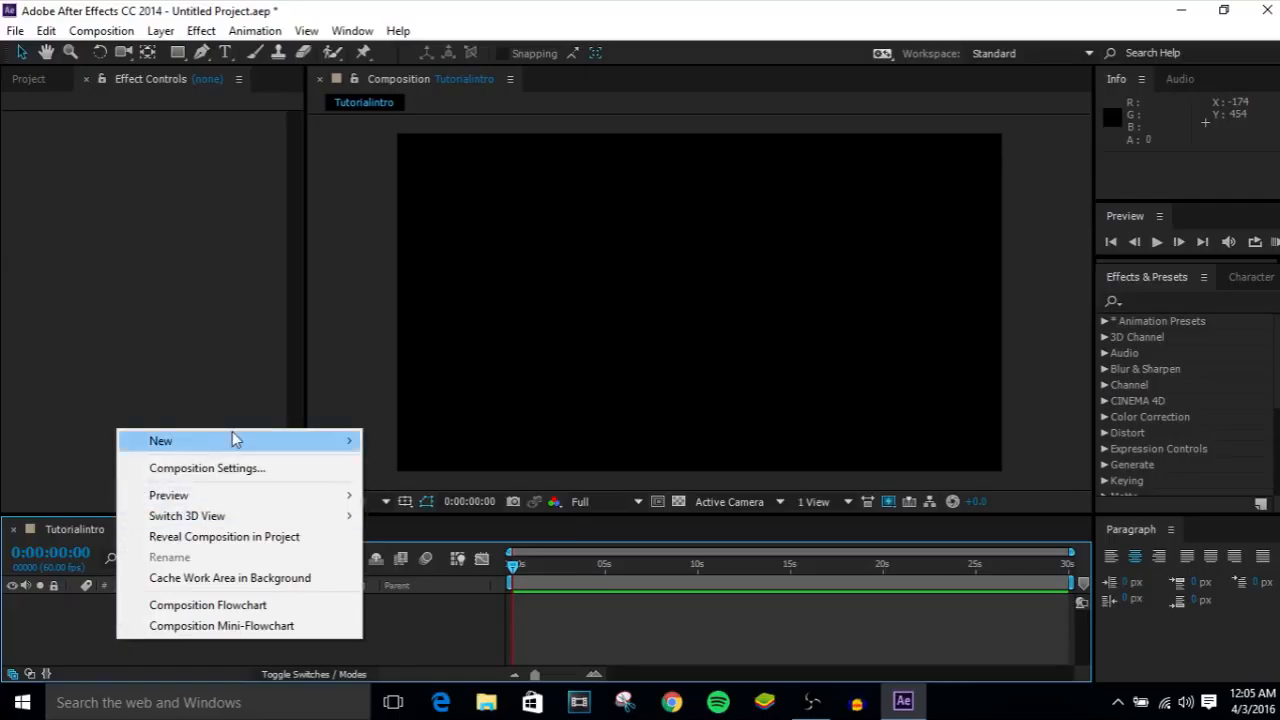
{"action": "left_click", "coordinate": [15, 653]}
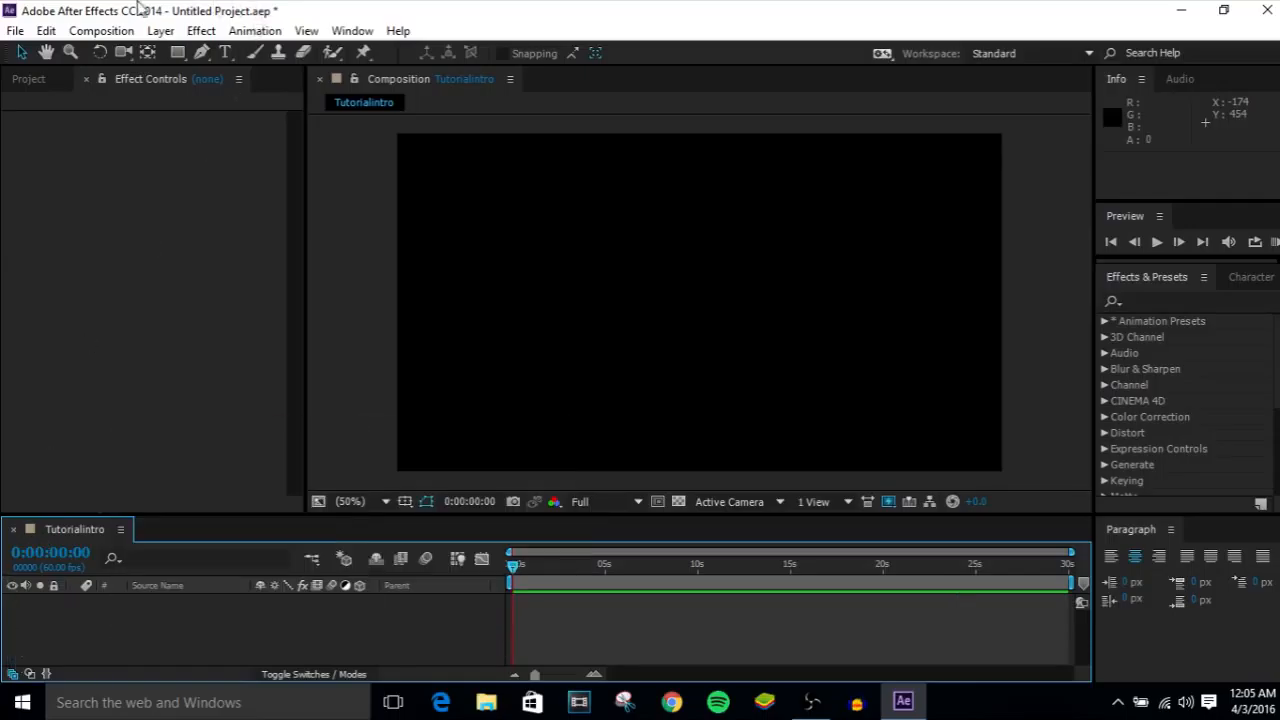
{"action": "left_click", "coordinate": [160, 30]}
{"action": "mouse_move", "coordinate": [365, 22]}
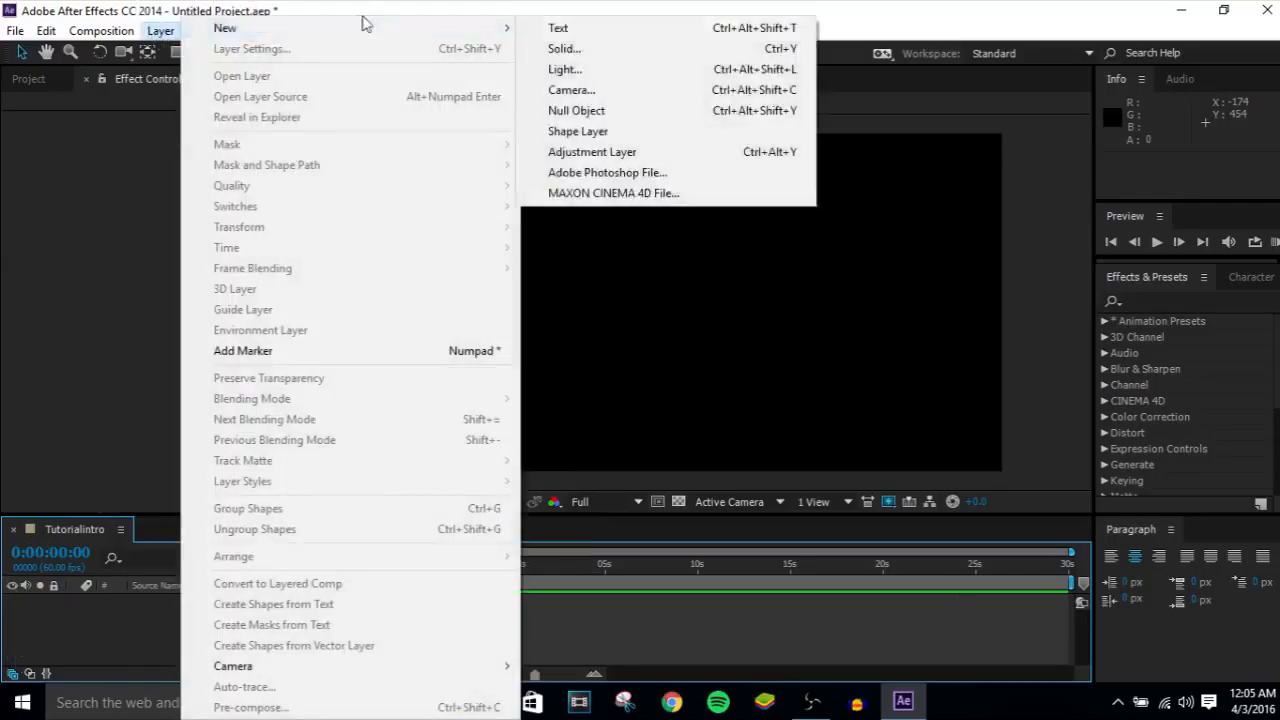
{"action": "left_click", "coordinate": [563, 48]}
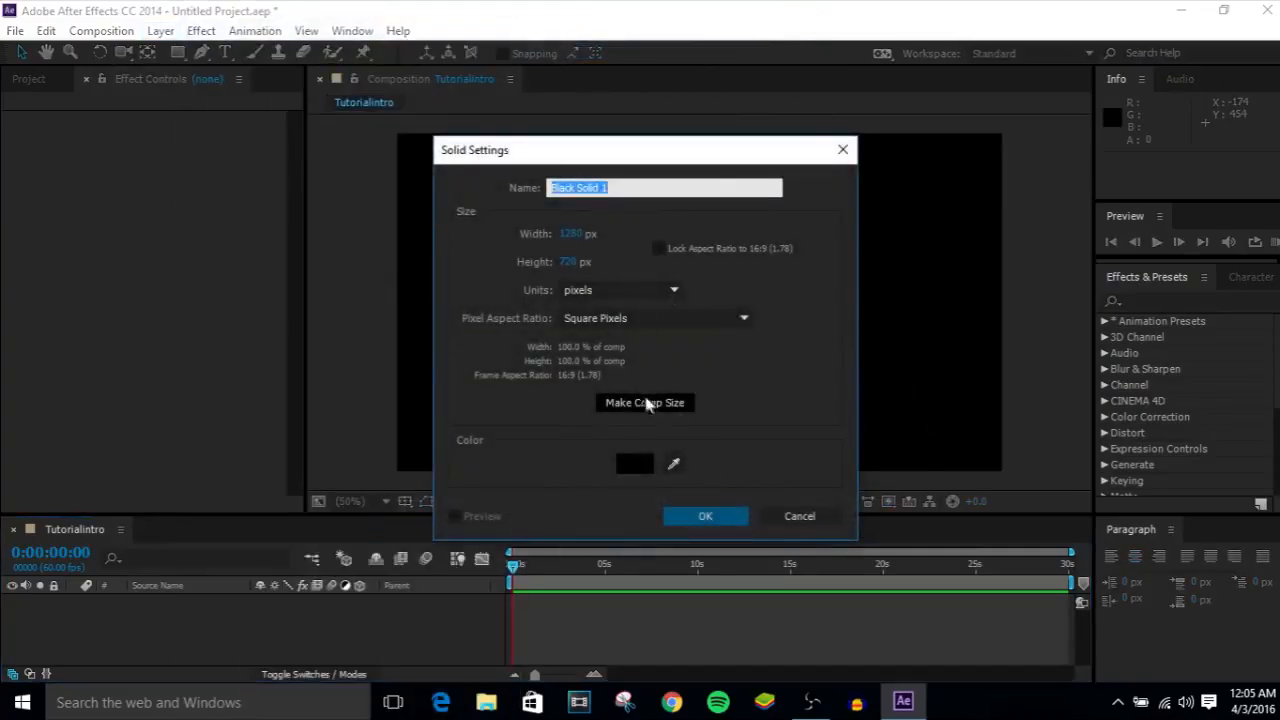
{"action": "left_click_drag", "start_coordinate": [715, 153], "coordinate": [625, 140]}
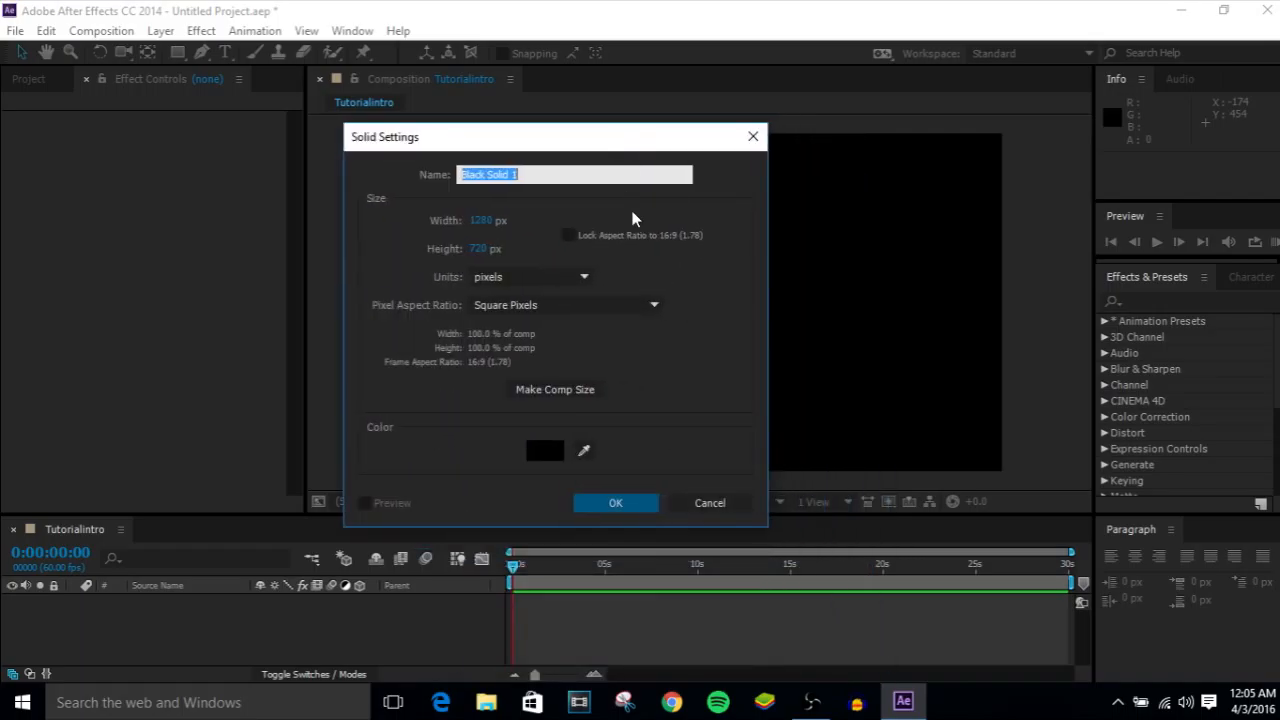
{"action": "left_click", "coordinate": [614, 500]}
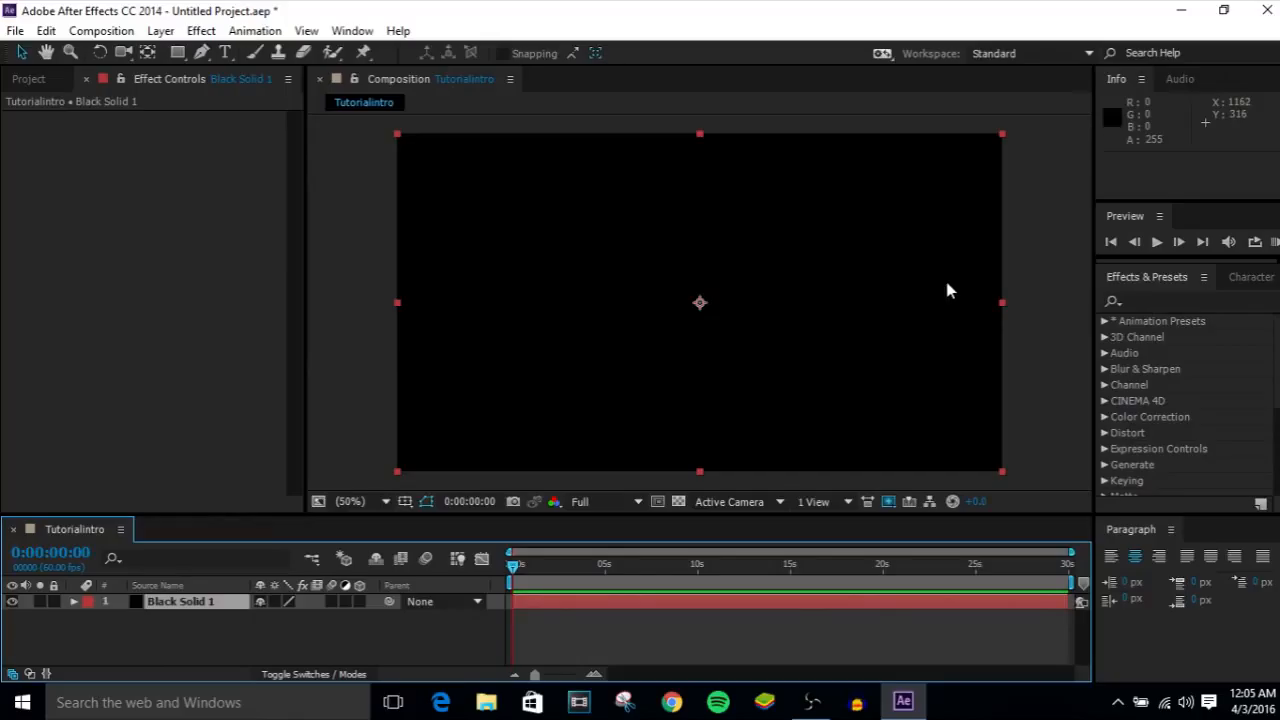
Step: Find the Gradient Ramp effect by searching for "ramp" and apply it to the black solid layer
{"action": "left_click", "coordinate": [1170, 301]}
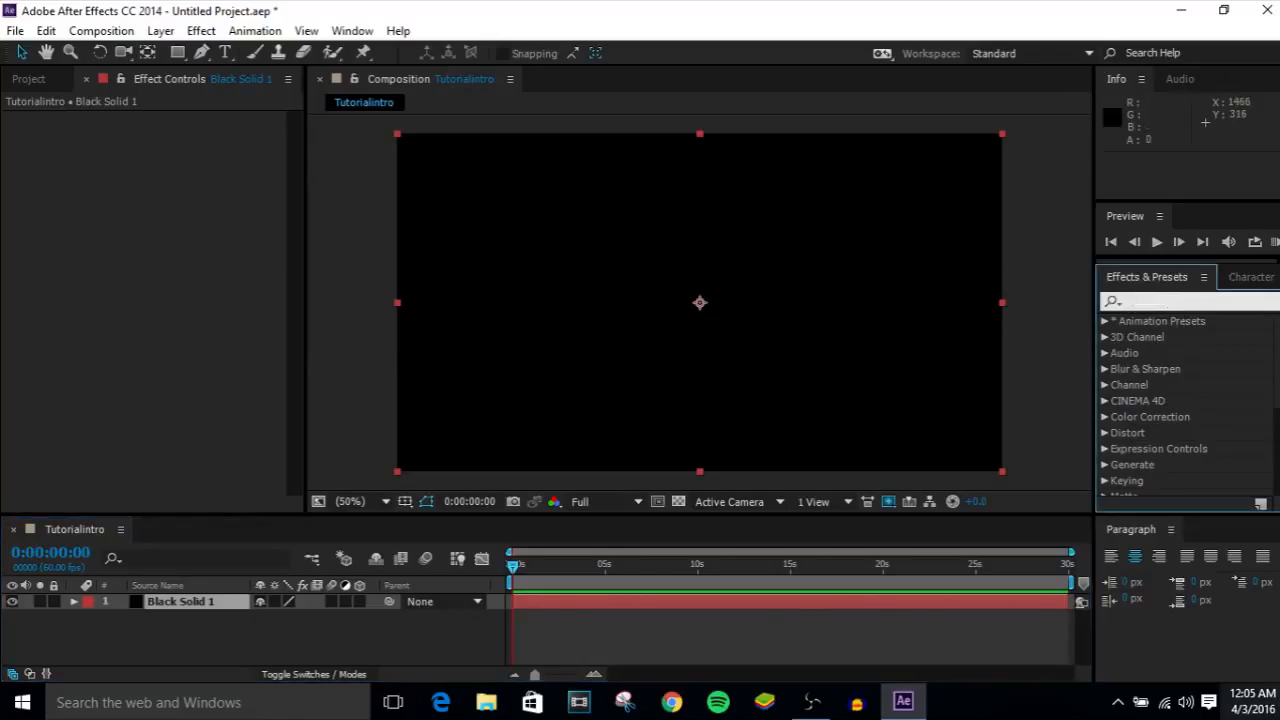
{"action": "type", "text": "ramp"}
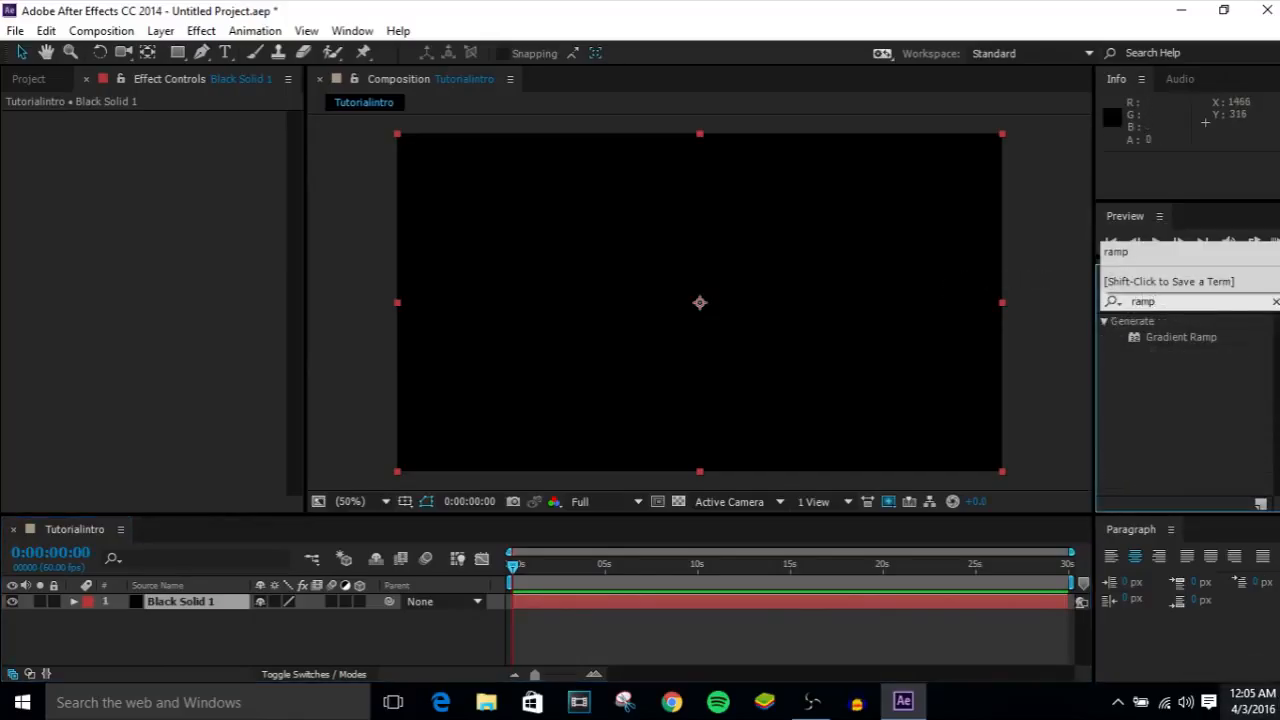
{"action": "left_click", "coordinate": [1162, 405]}
{"action": "left_click", "coordinate": [1167, 340]}
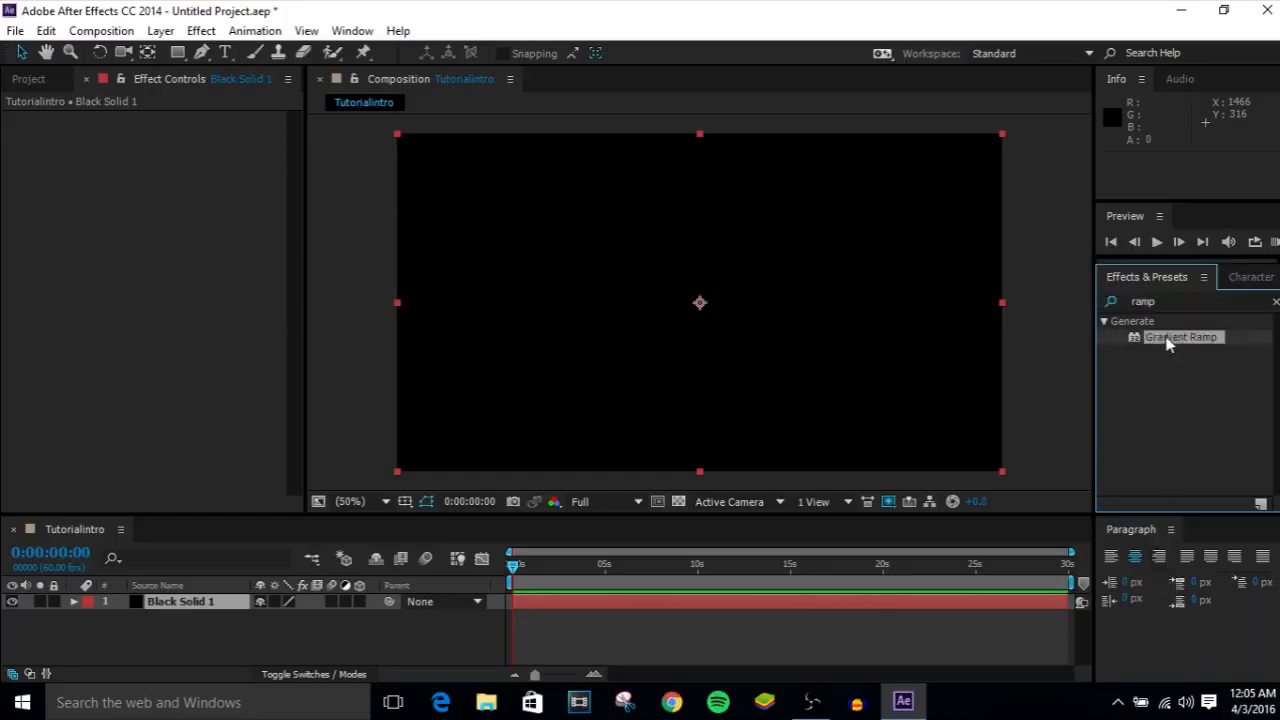
{"action": "left_click_drag", "start_coordinate": [1212, 341], "coordinate": [193, 610]}
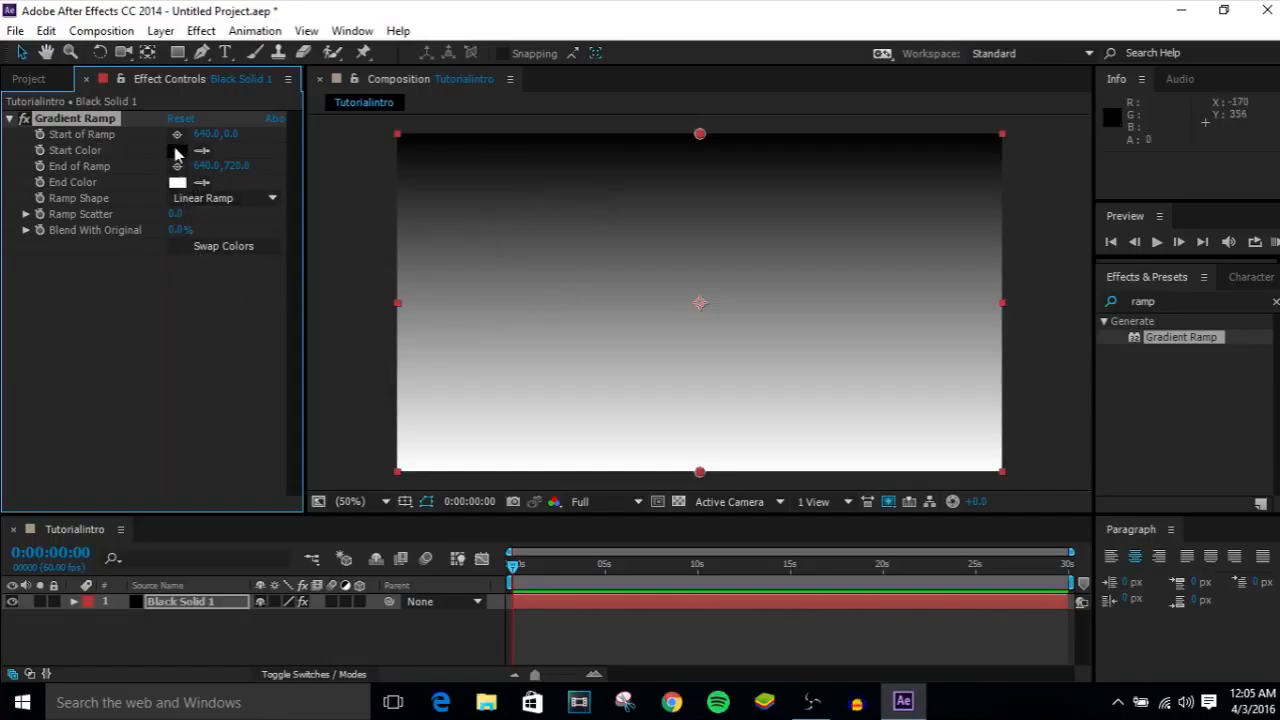
Step: Set the Gradient Ramp's end color to a very dark red (#300000)
{"action": "left_click", "coordinate": [178, 183]}
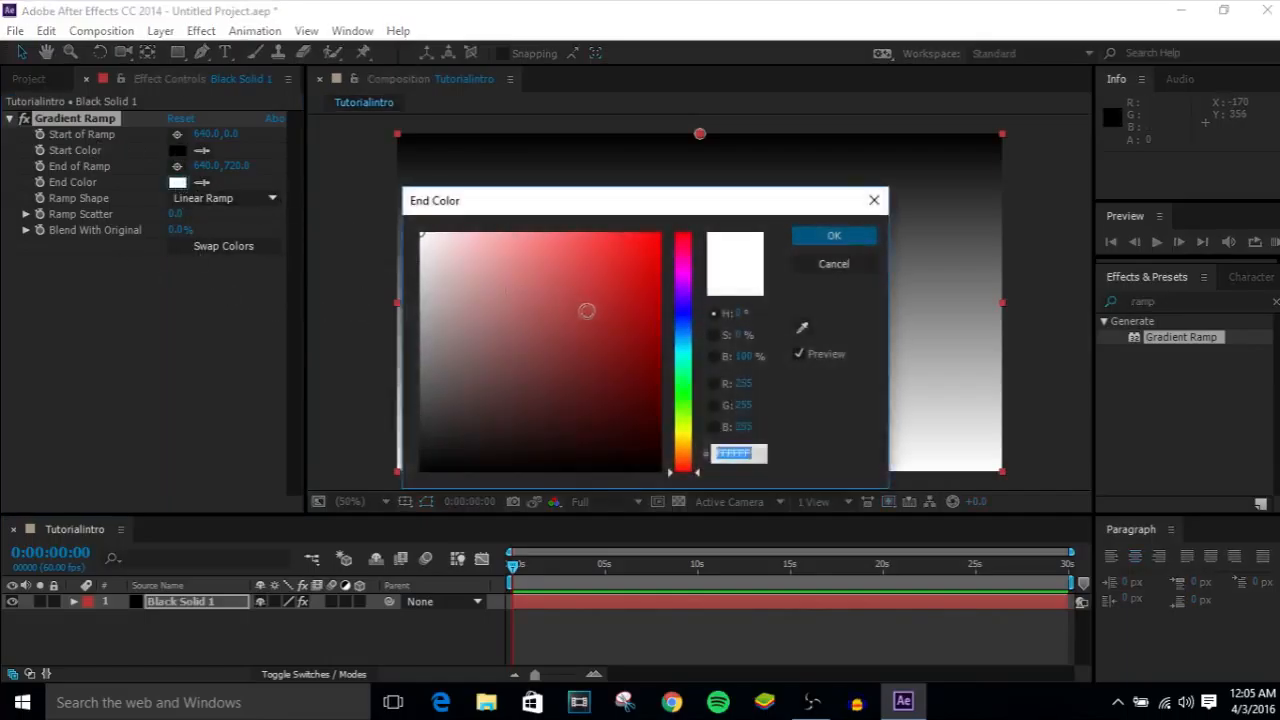
{"action": "left_click", "coordinate": [658, 312]}
{"action": "left_click", "coordinate": [831, 237]}
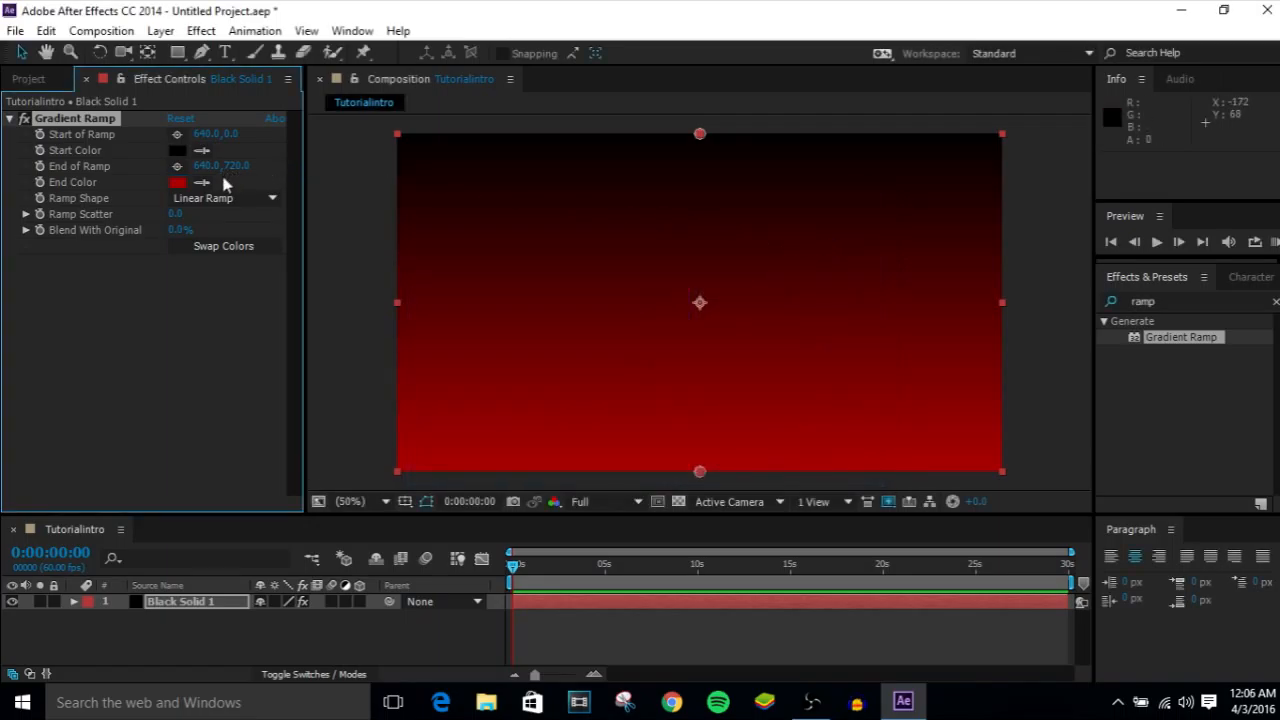
{"action": "left_click", "coordinate": [177, 183]}
{"action": "left_click_drag", "start_coordinate": [636, 316], "coordinate": [698, 427]}
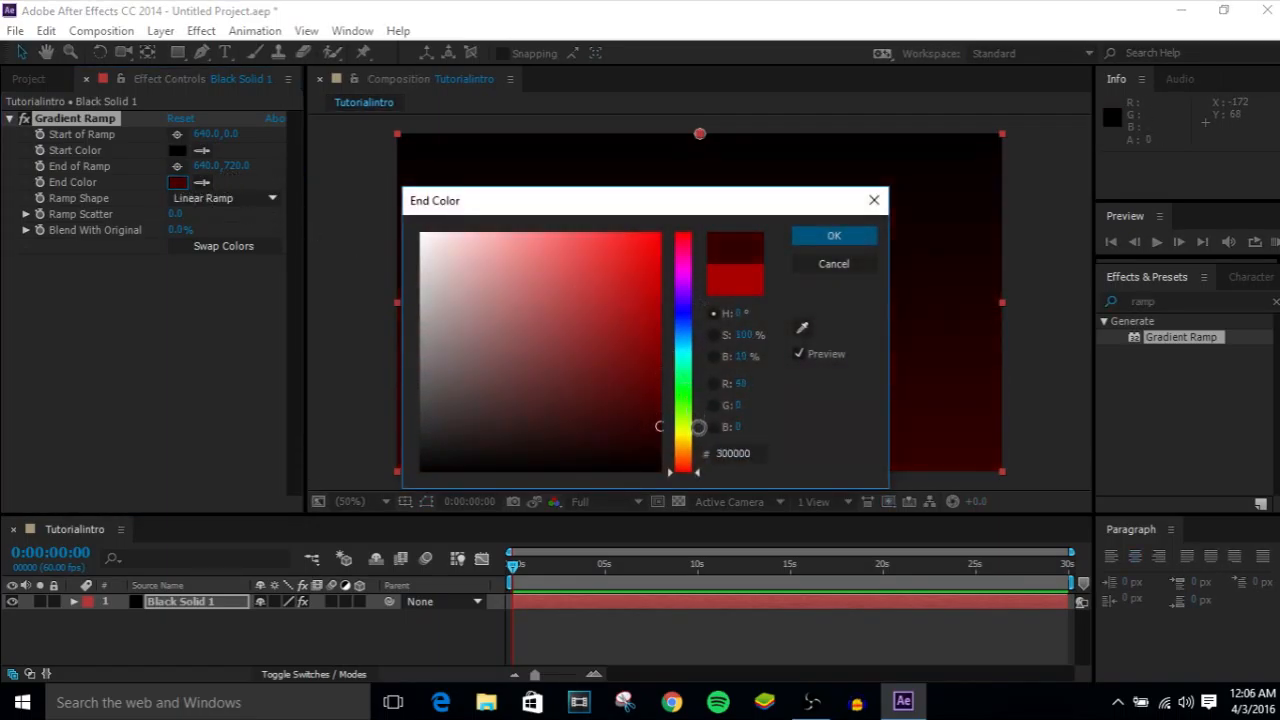
{"action": "left_click", "coordinate": [834, 236]}
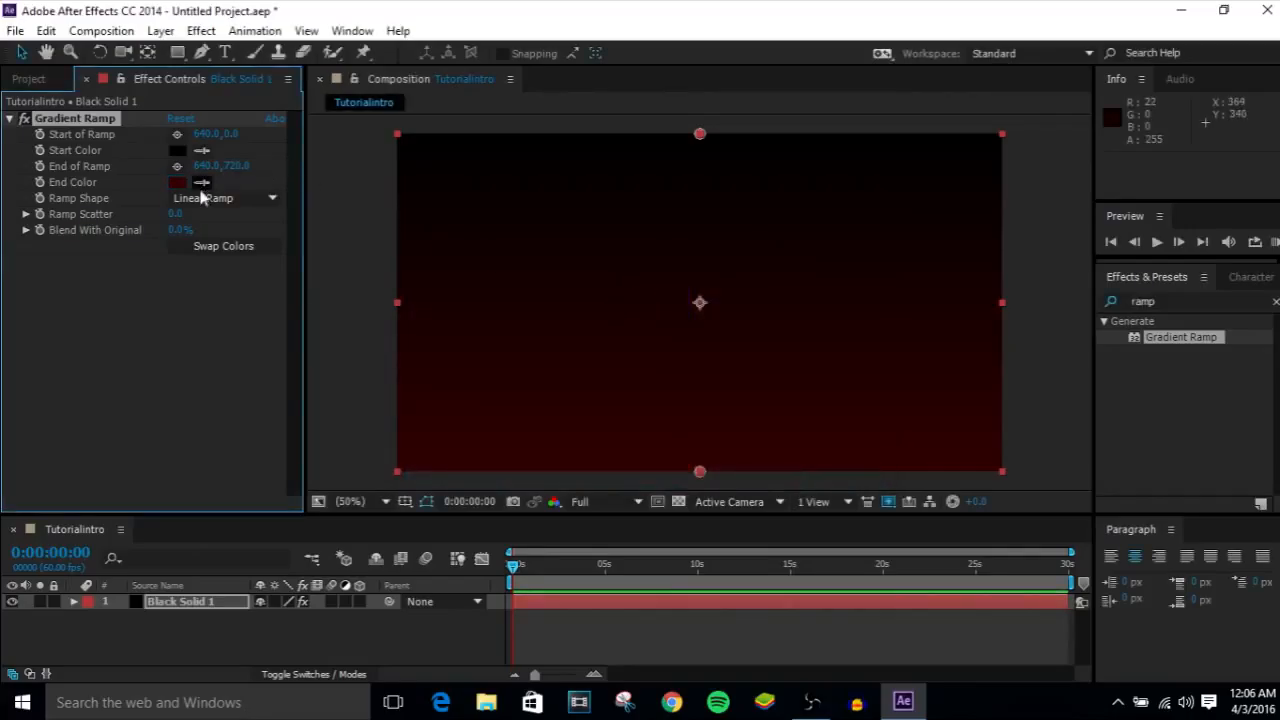
Step: Change the ramp shape to Radial Ramp and move its start point to about the composition's center
{"action": "left_click", "coordinate": [203, 199]}
{"action": "left_click", "coordinate": [255, 239]}
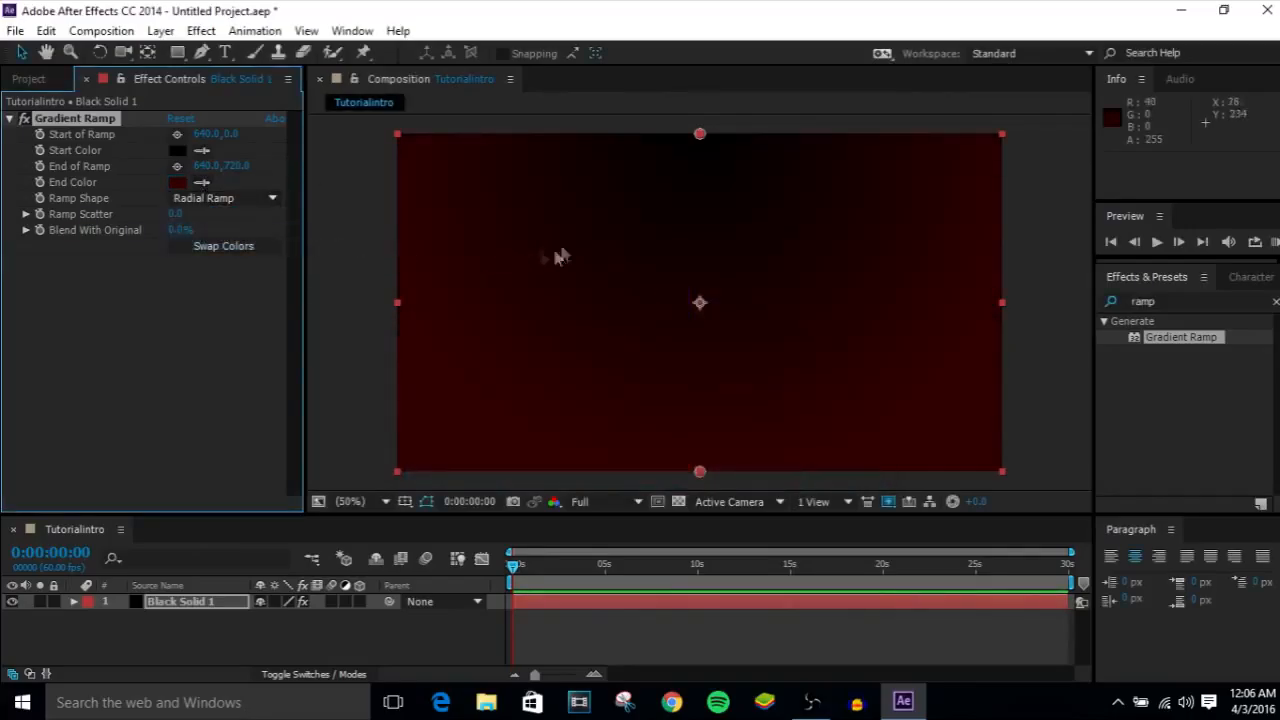
{"action": "left_click_drag", "start_coordinate": [701, 134], "coordinate": [699, 300]}
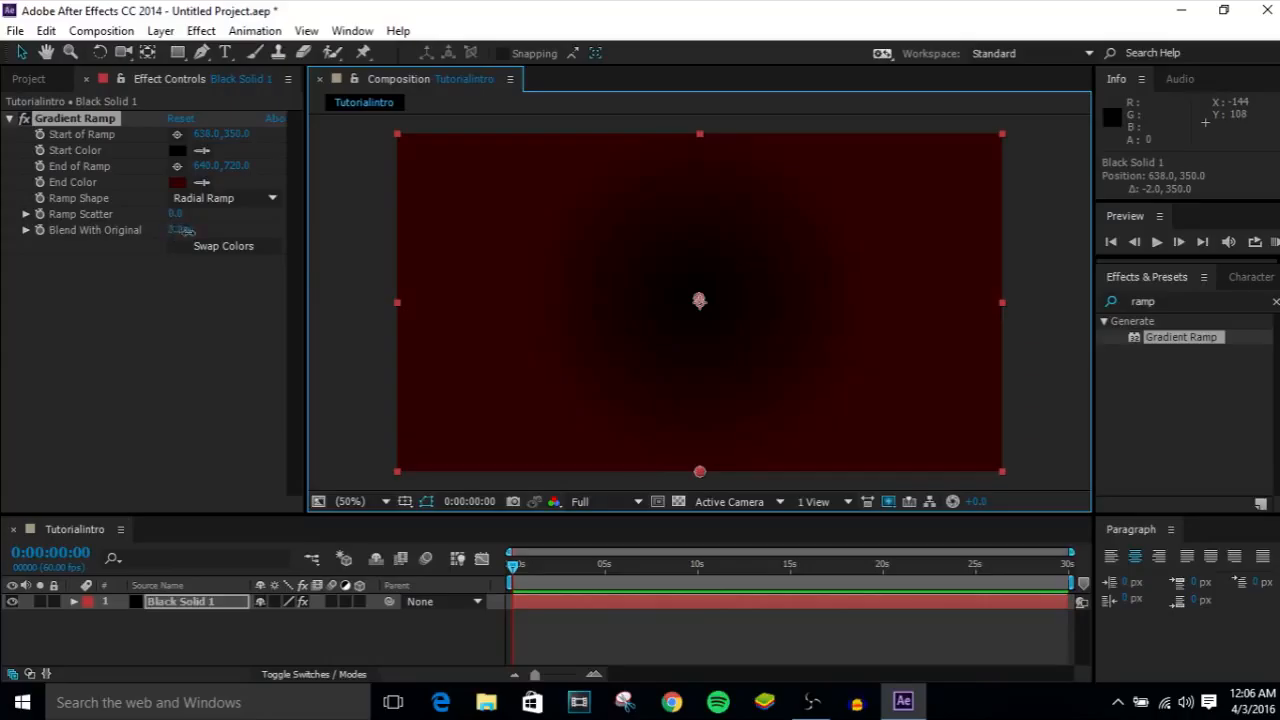
Step: Set the ramp's Blend With Original to 43% and adjust its start point to 640, 358
{"action": "left_click_drag", "start_coordinate": [231, 245], "coordinate": [233, 246]}
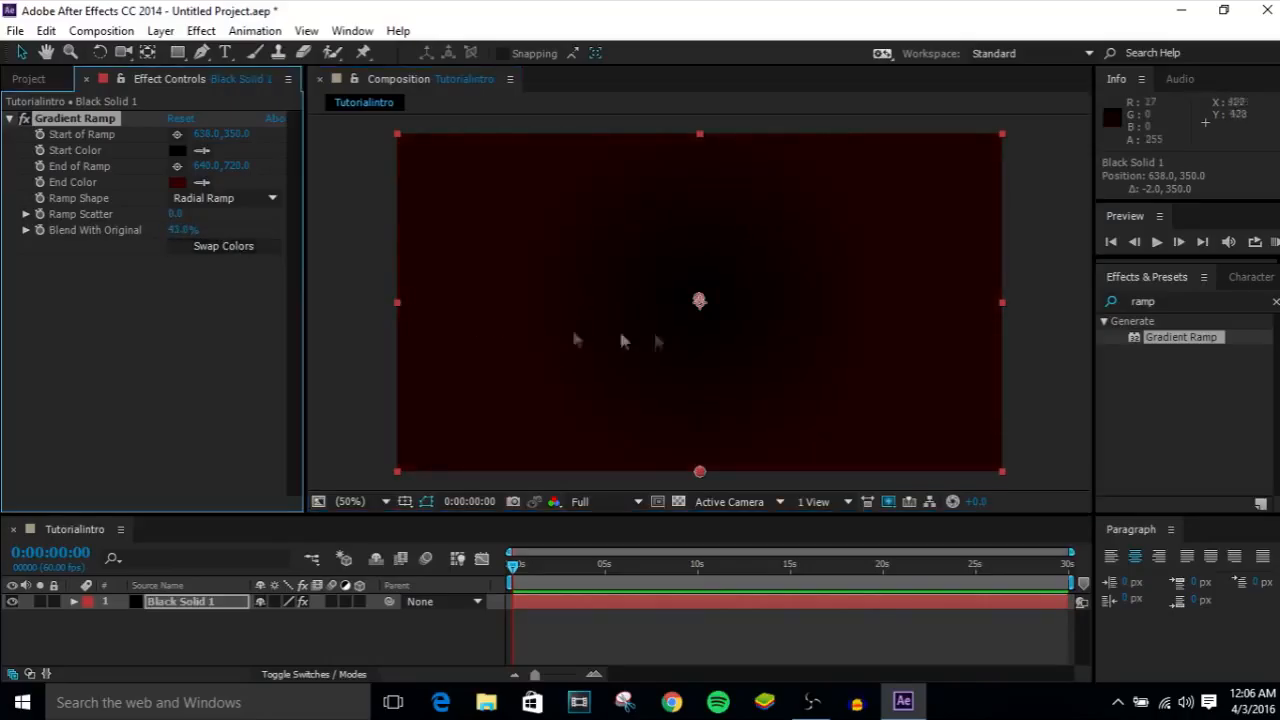
{"action": "left_click_drag", "start_coordinate": [698, 305], "coordinate": [700, 301]}
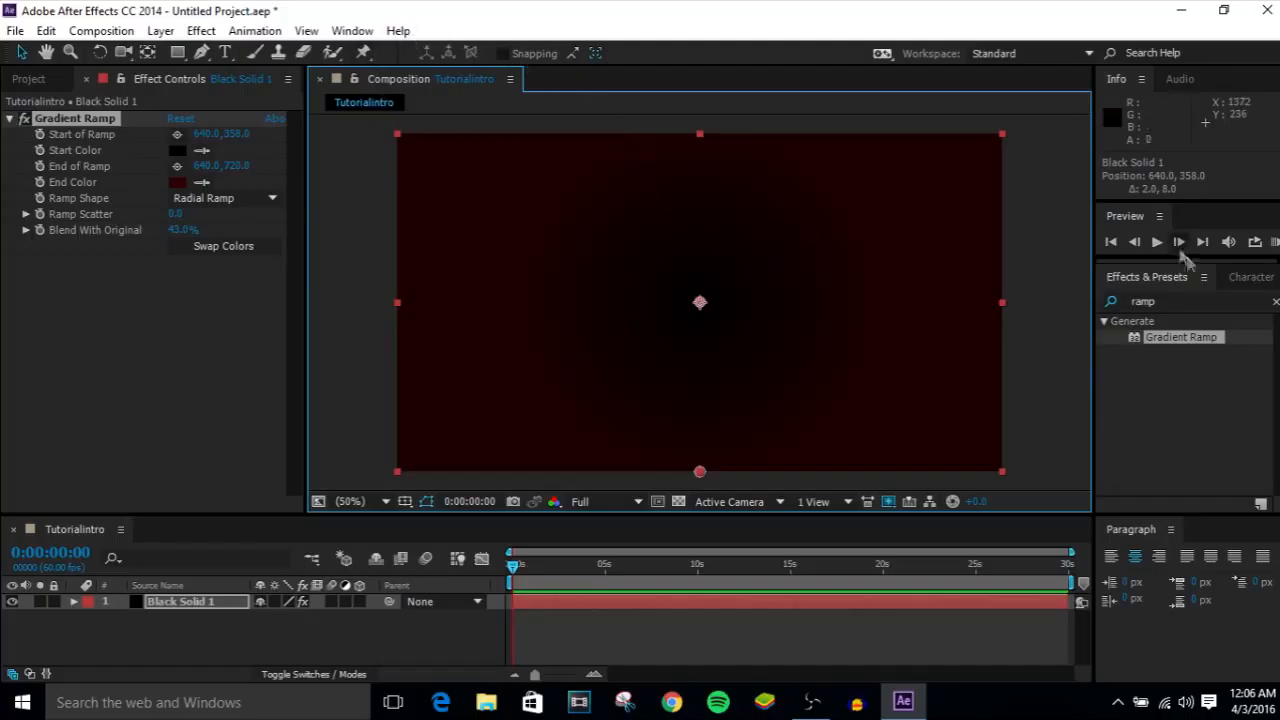
{"action": "left_click", "coordinate": [166, 618]}
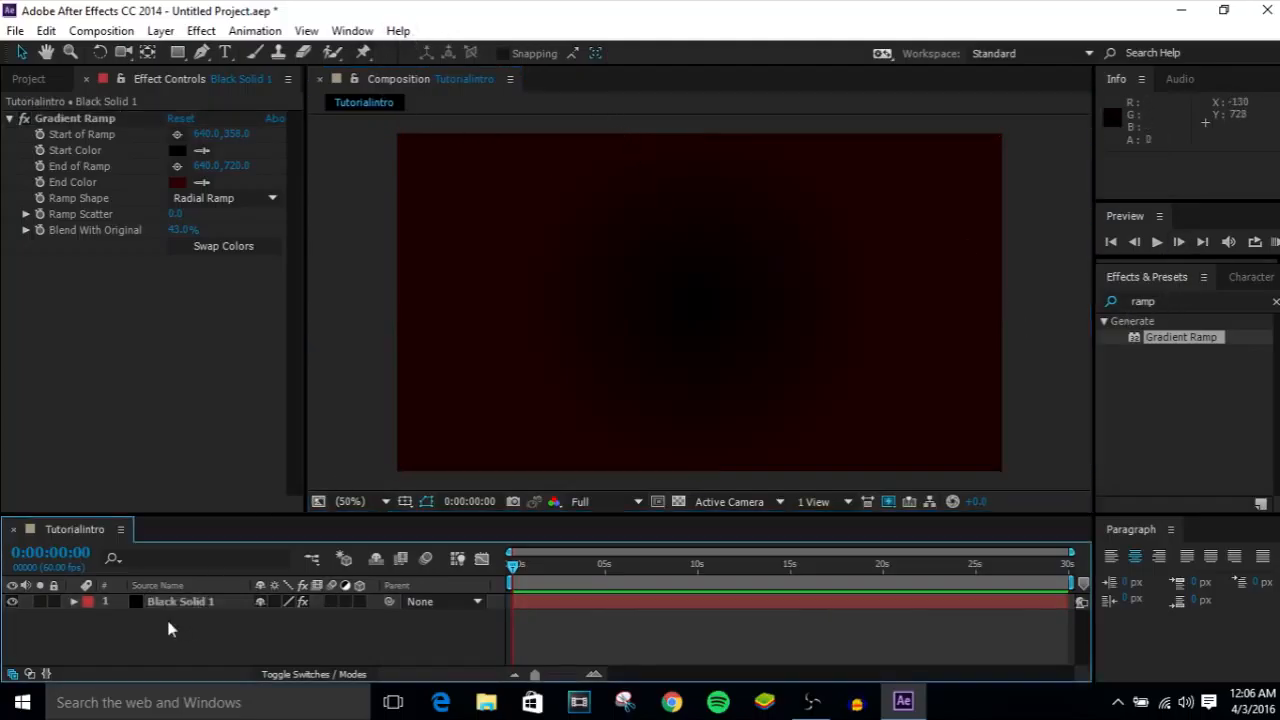
Step: Add a new text layer reading "TUTORIAL" above the gradient background
{"action": "left_click", "coordinate": [160, 30]}
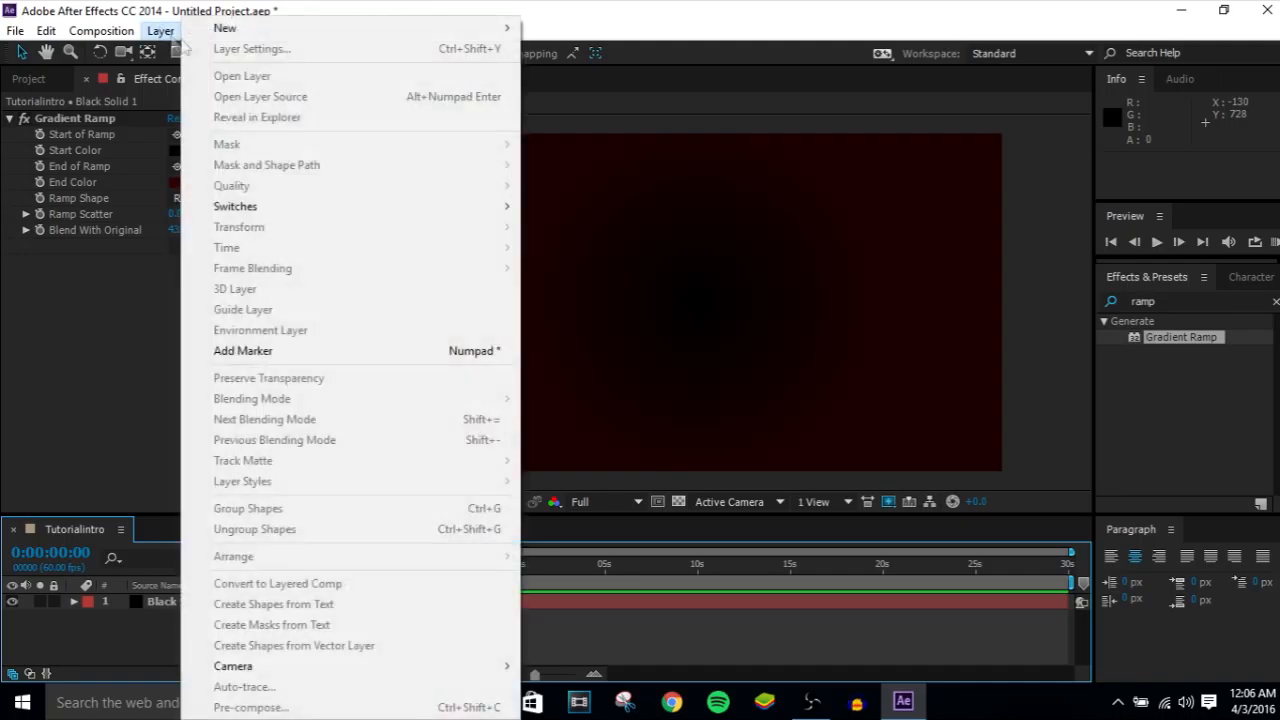
{"action": "mouse_move", "coordinate": [280, 30]}
{"action": "left_click", "coordinate": [585, 29]}
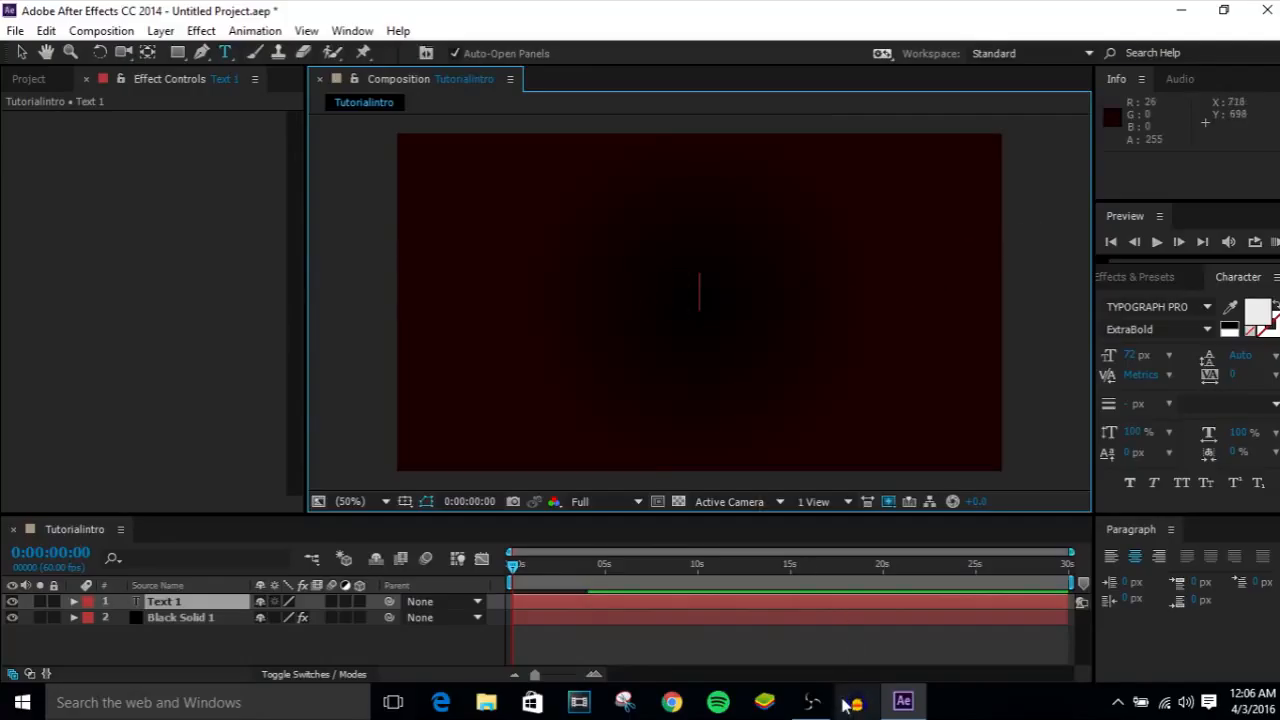
{"action": "type", "text": "TUTORIAL"}
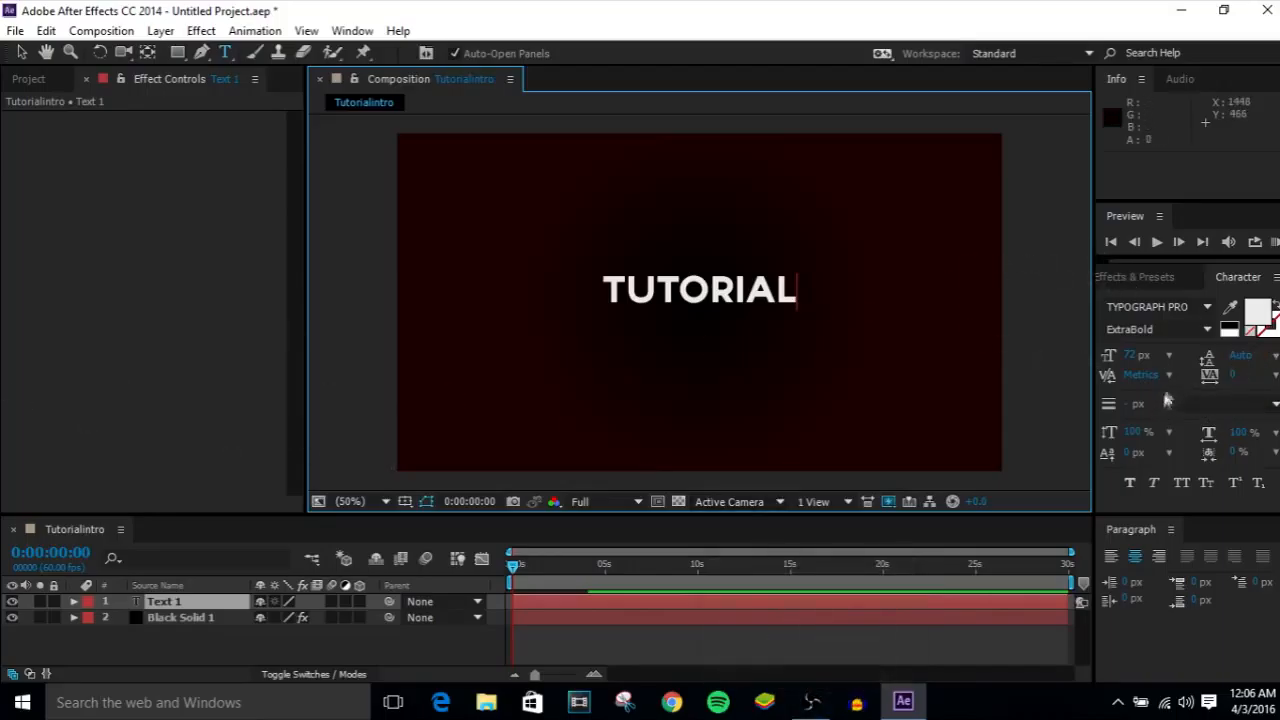
Step: Try the UltraLight font style, set the style to ExtraBold, and finish editing the TUTORIAL text
{"action": "left_click", "coordinate": [1149, 329]}
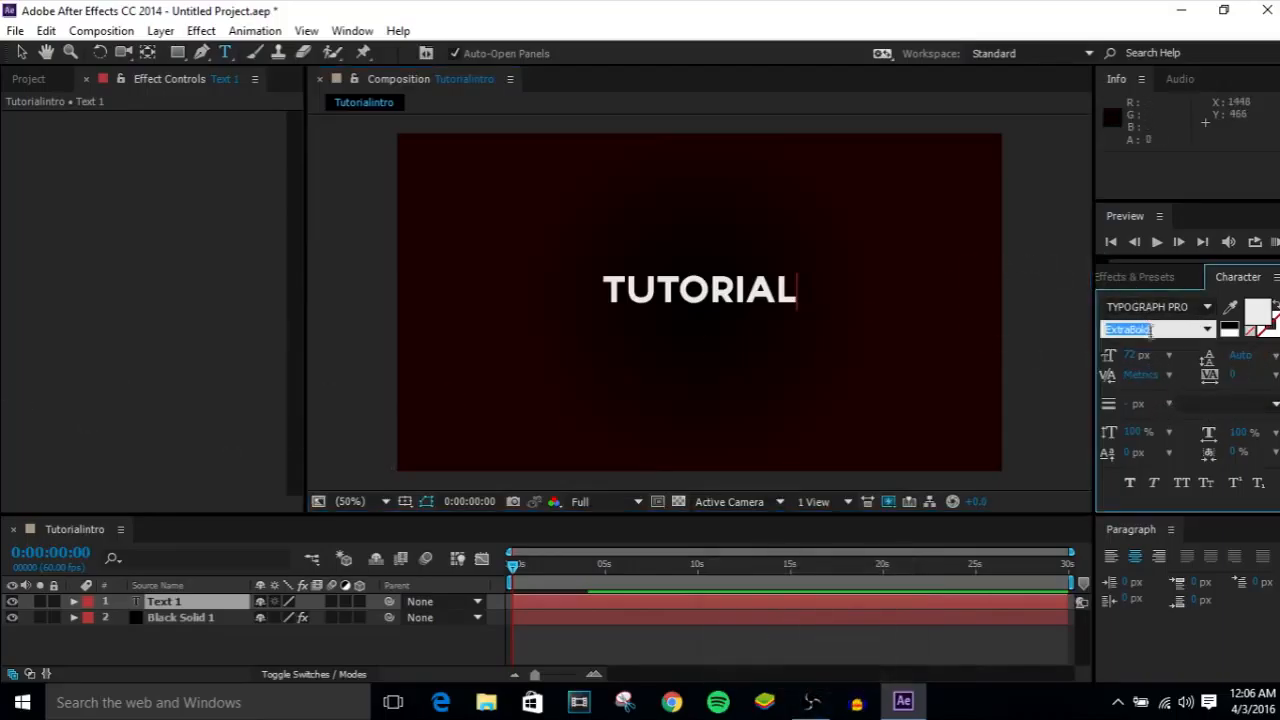
{"action": "left_click", "coordinate": [1207, 330]}
{"action": "left_click", "coordinate": [1200, 350]}
{"action": "left_click", "coordinate": [1208, 331]}
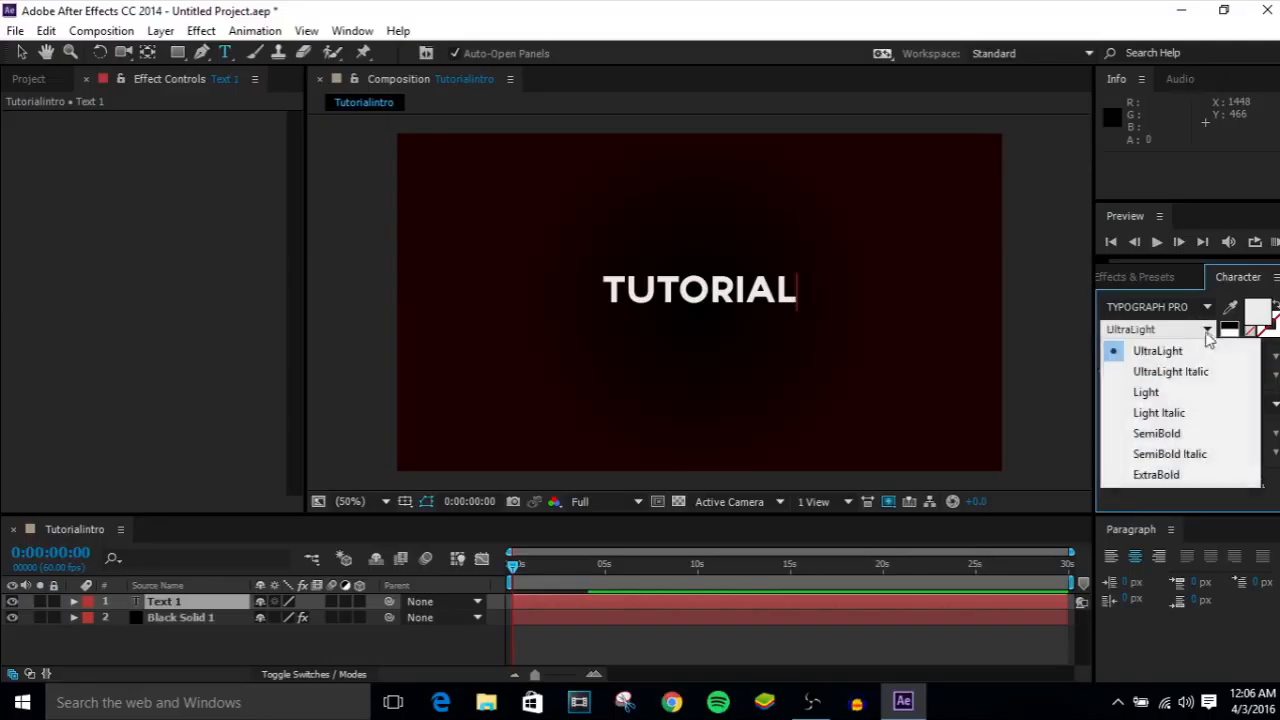
{"action": "left_click", "coordinate": [1180, 474]}
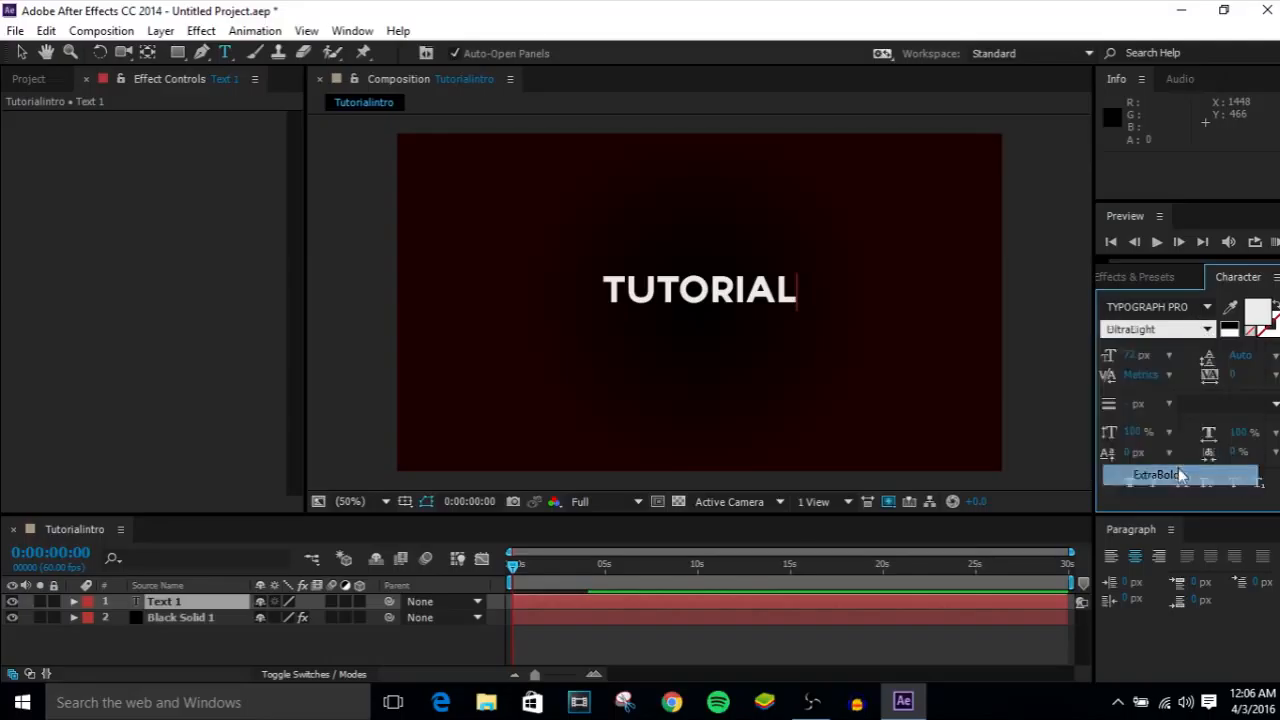
{"action": "left_click", "coordinate": [1208, 330]}
{"action": "left_click", "coordinate": [405, 631]}
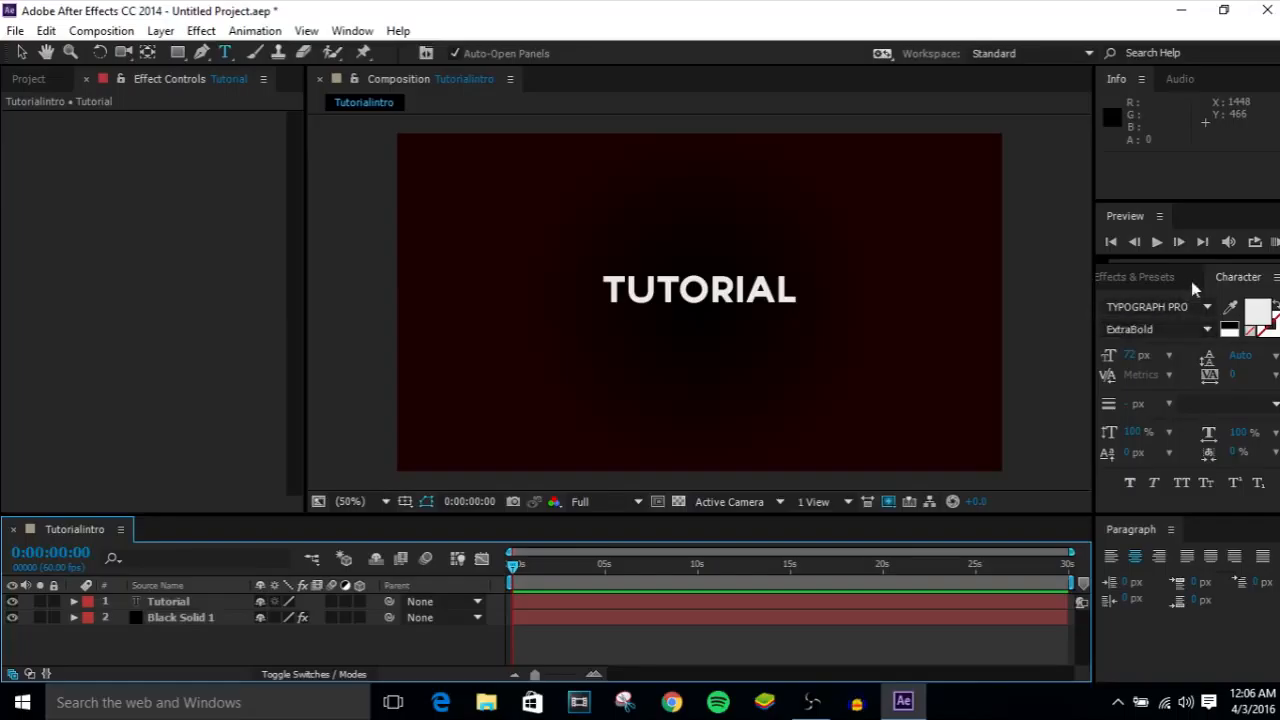
Step: Search the effects for "cc pa" and select CC Particle World
{"action": "left_click", "coordinate": [1154, 280]}
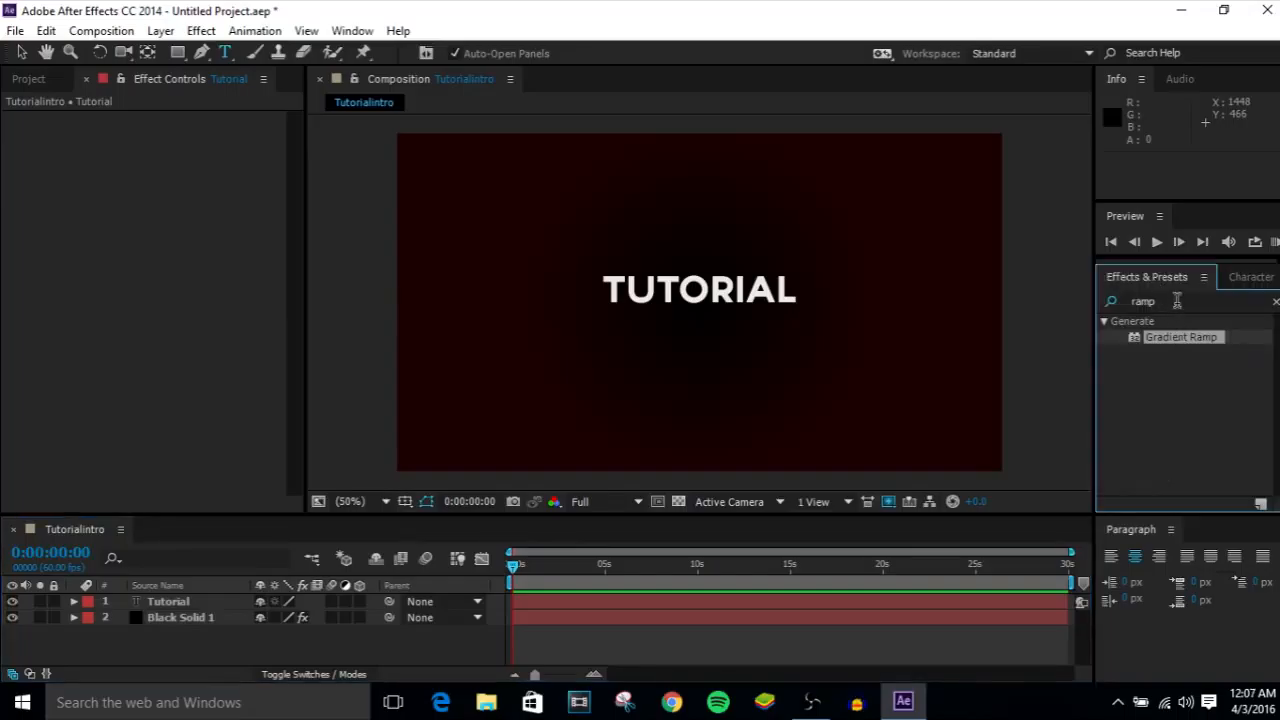
{"action": "left_click", "coordinate": [1177, 301]}
{"action": "type", "text": "cc pa"}
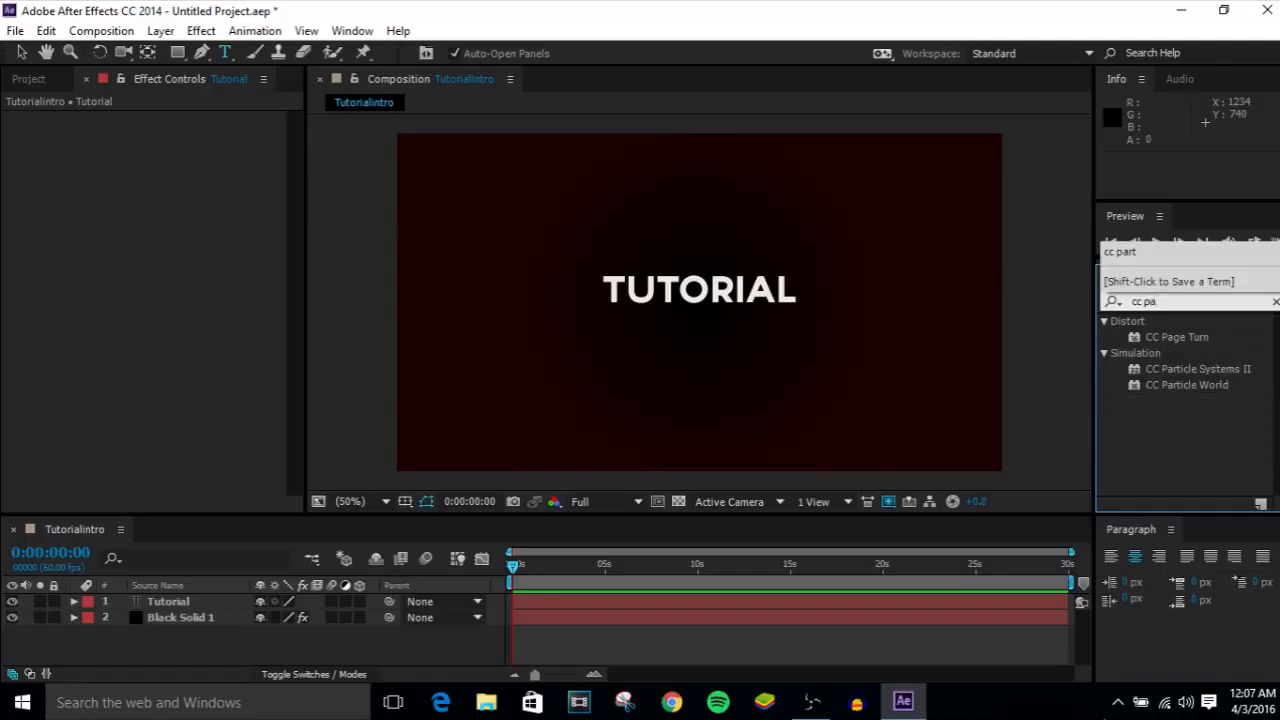
{"action": "left_click", "coordinate": [1178, 386]}
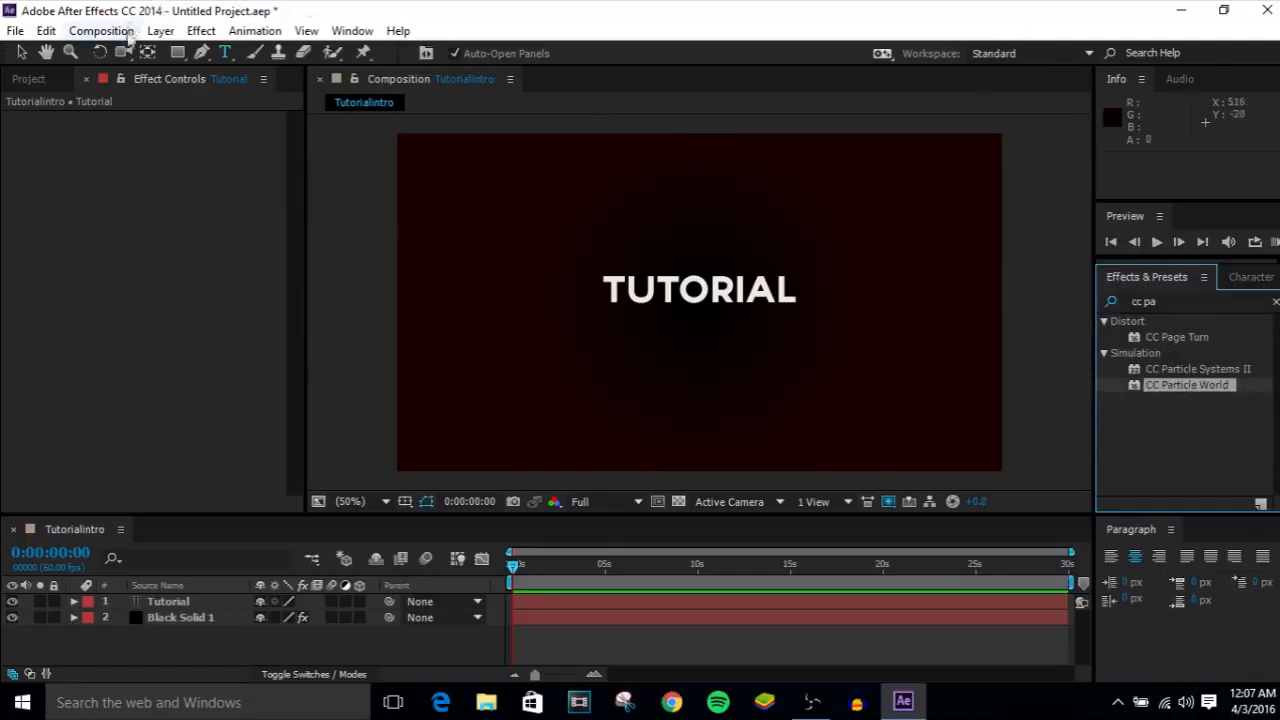
Step: Create a new black solid at composition size above the TUTORIAL text layer
{"action": "left_click", "coordinate": [160, 30]}
{"action": "left_click", "coordinate": [1235, 443]}
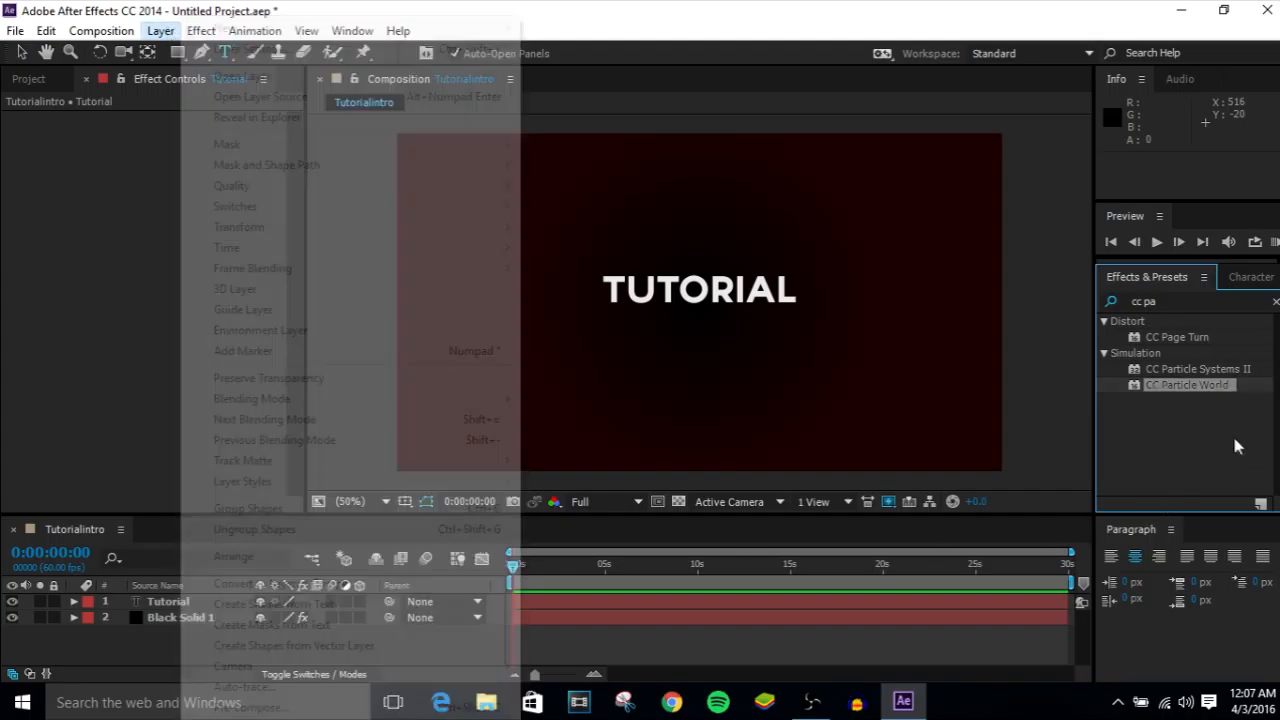
{"action": "right_click", "coordinate": [167, 648]}
{"action": "mouse_move", "coordinate": [390, 448]}
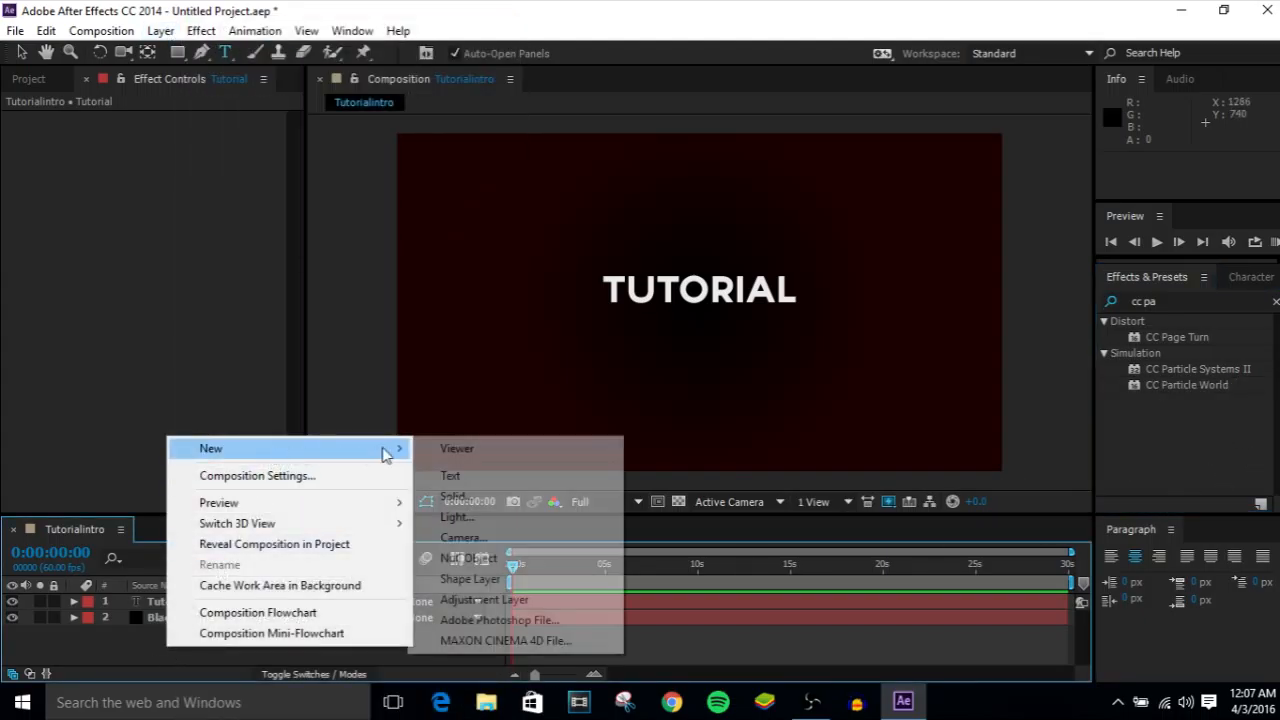
{"action": "left_click", "coordinate": [500, 496]}
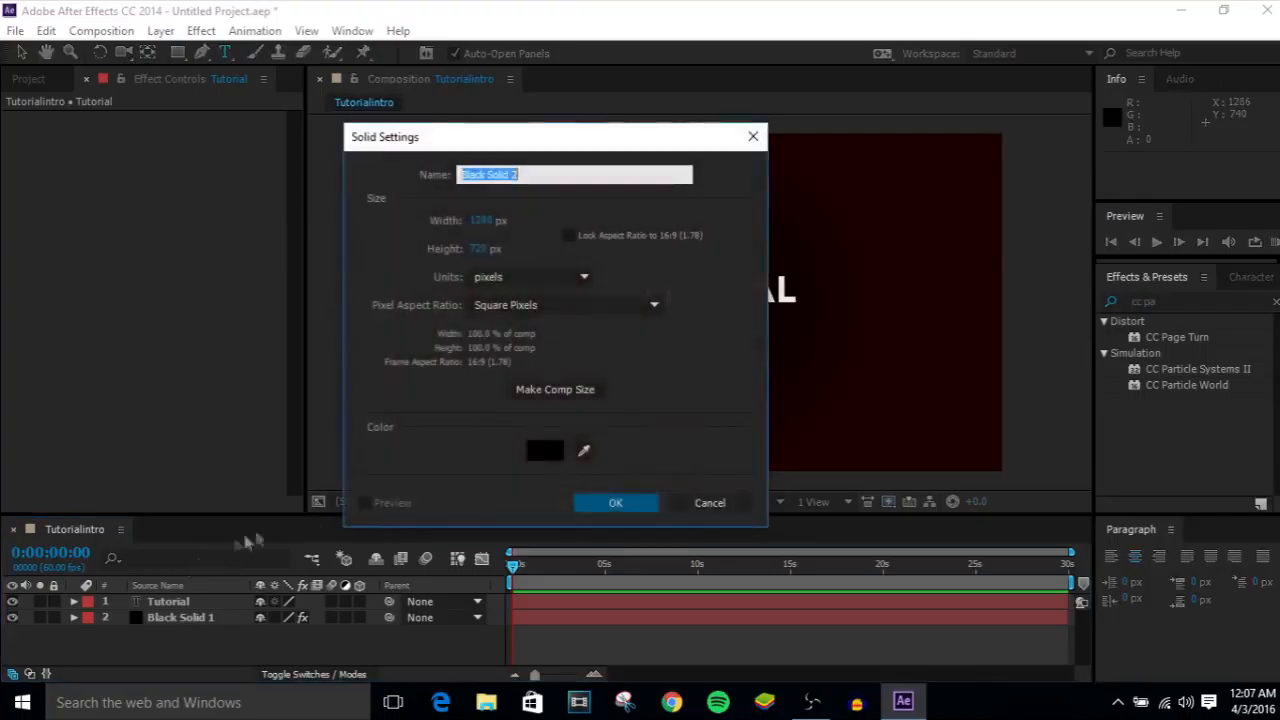
{"action": "left_click", "coordinate": [551, 393]}
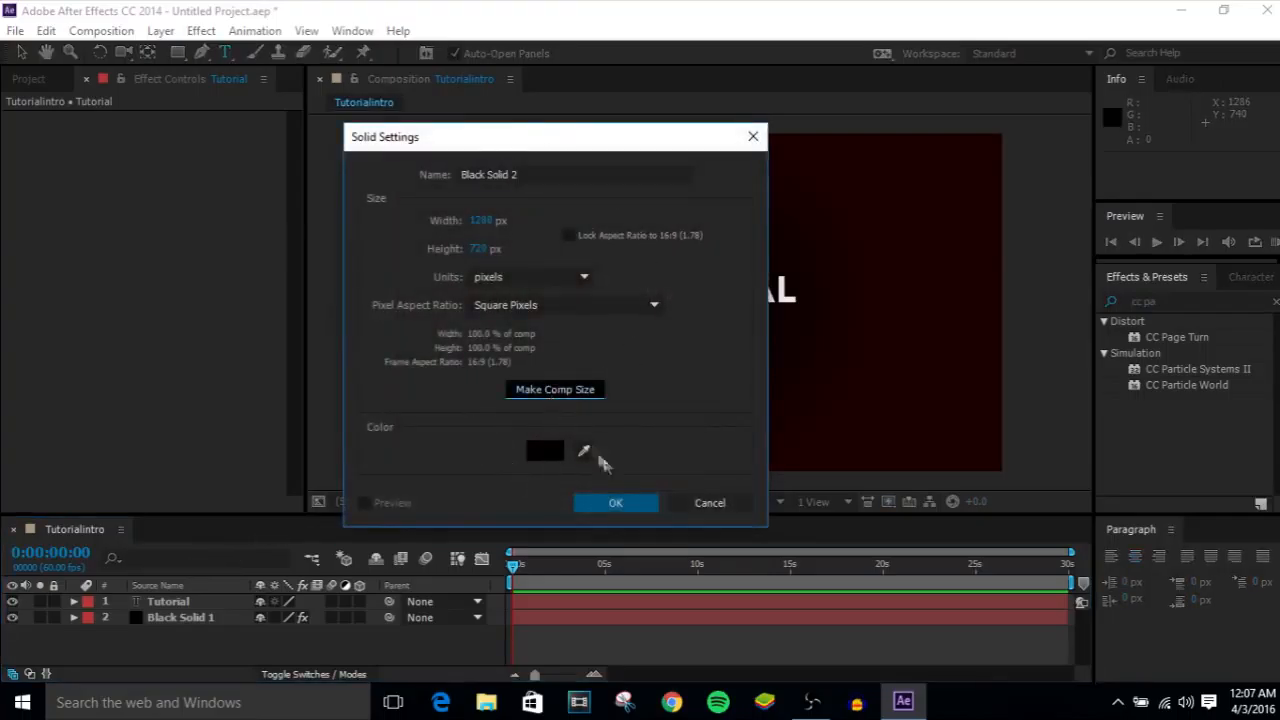
{"action": "left_click", "coordinate": [610, 502]}
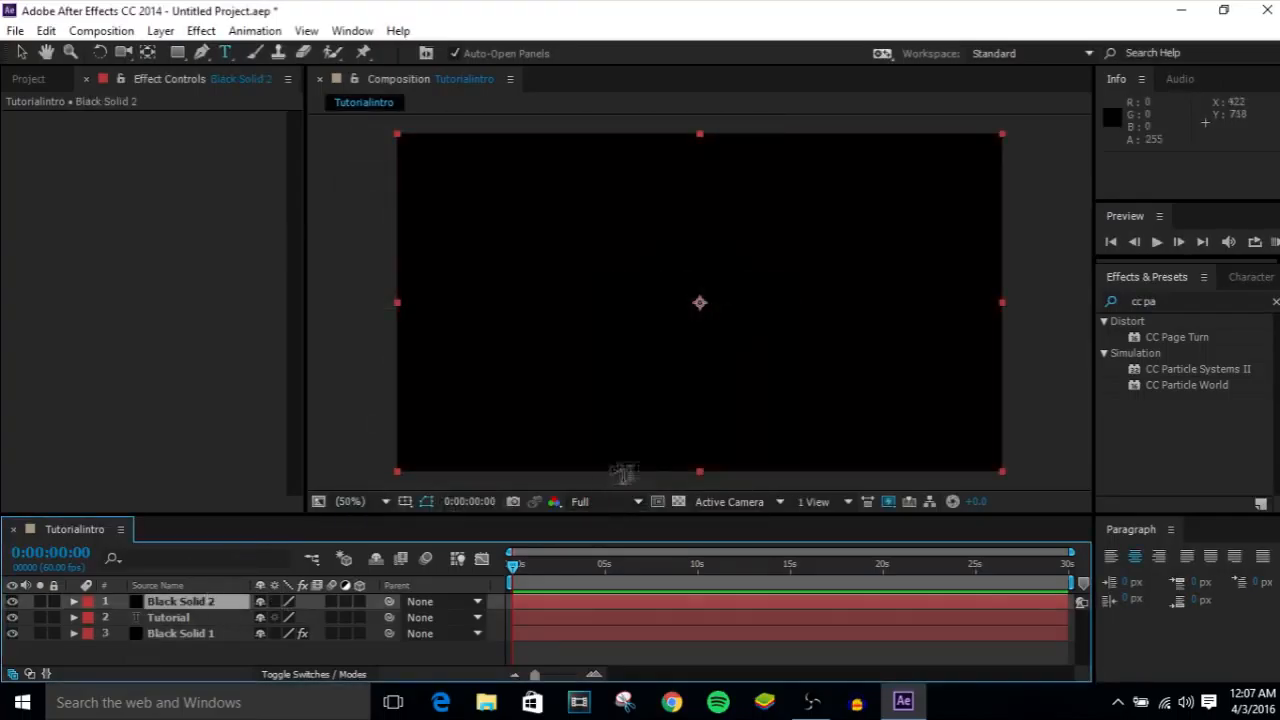
Step: Apply CC Particle World to the new black solid and set its producer Radius X, Y and Z to 2
{"action": "left_click_drag", "start_coordinate": [1197, 392], "coordinate": [177, 606]}
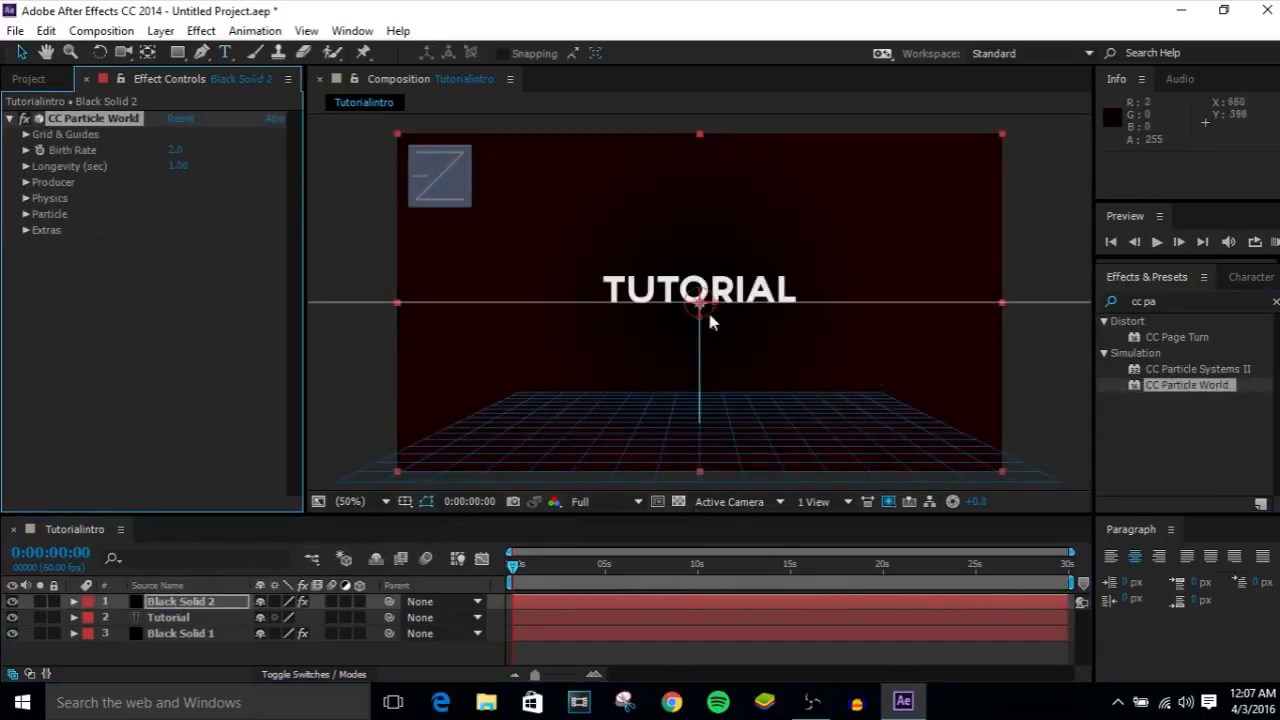
{"action": "left_click", "coordinate": [25, 183]}
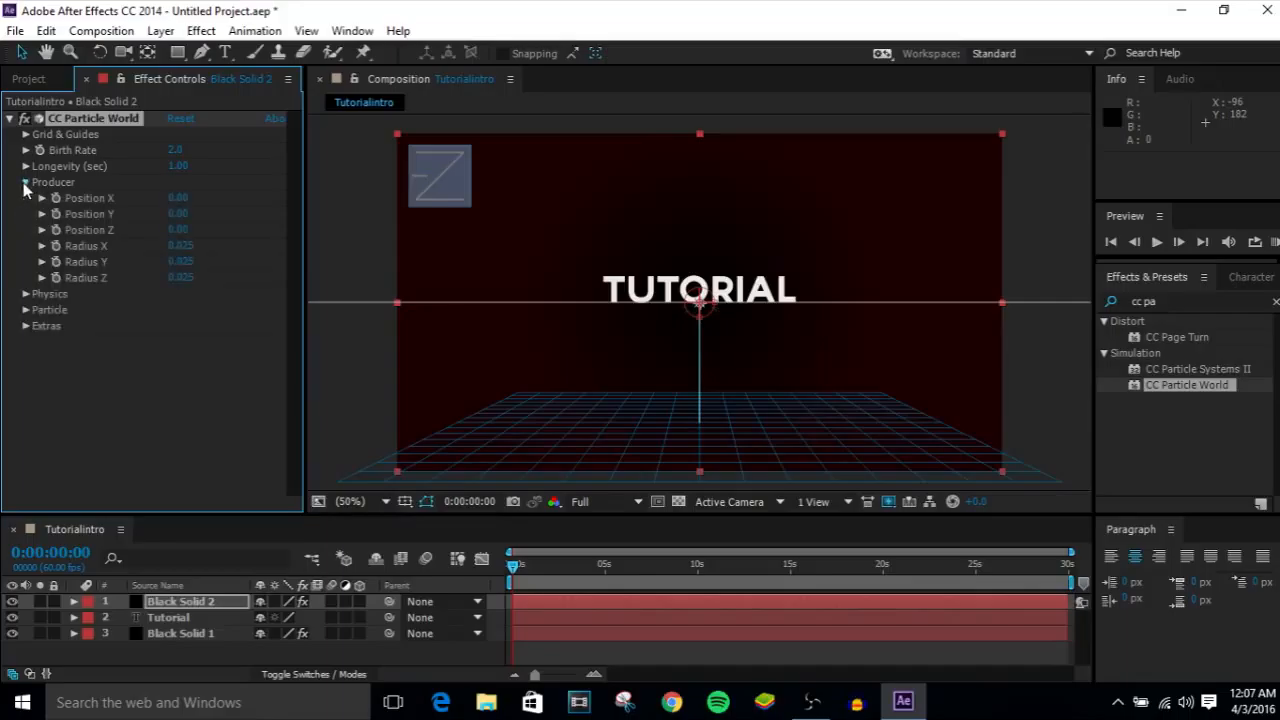
{"action": "left_click", "coordinate": [184, 247]}
{"action": "type", "text": "2"}
{"action": "key", "text": "Tab"}
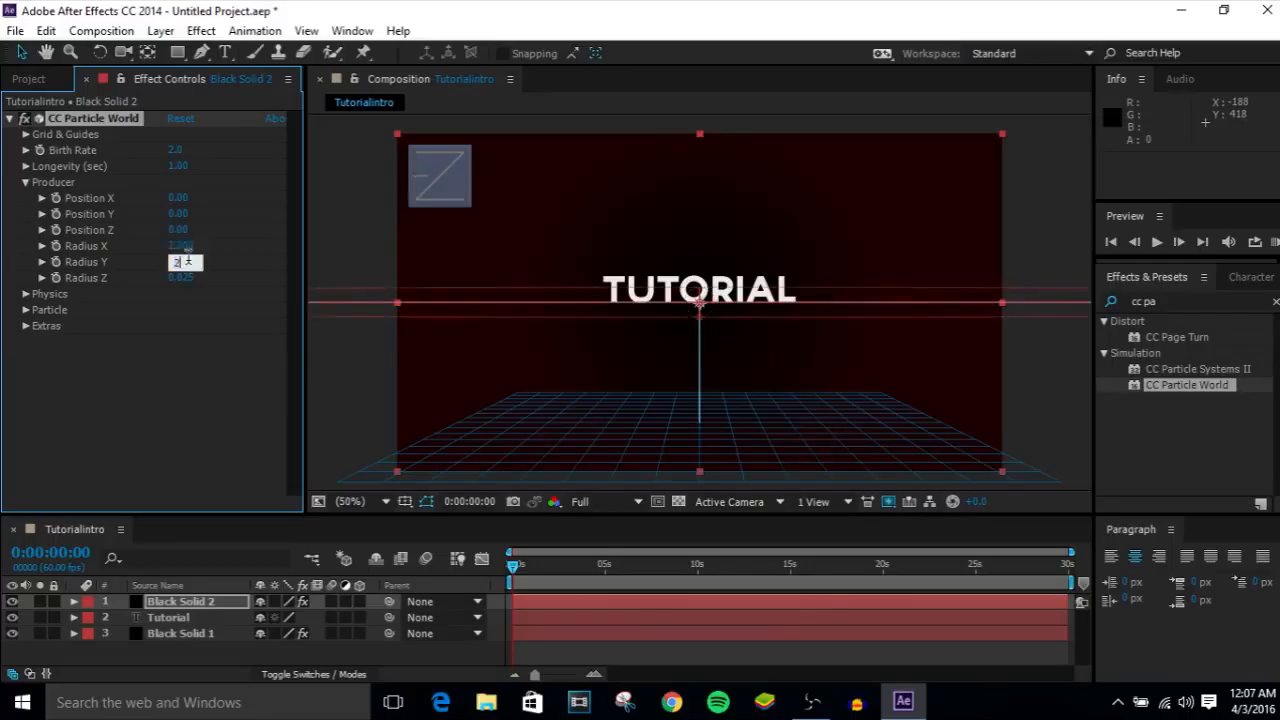
{"action": "type", "text": "2"}
{"action": "key", "text": "Tab"}
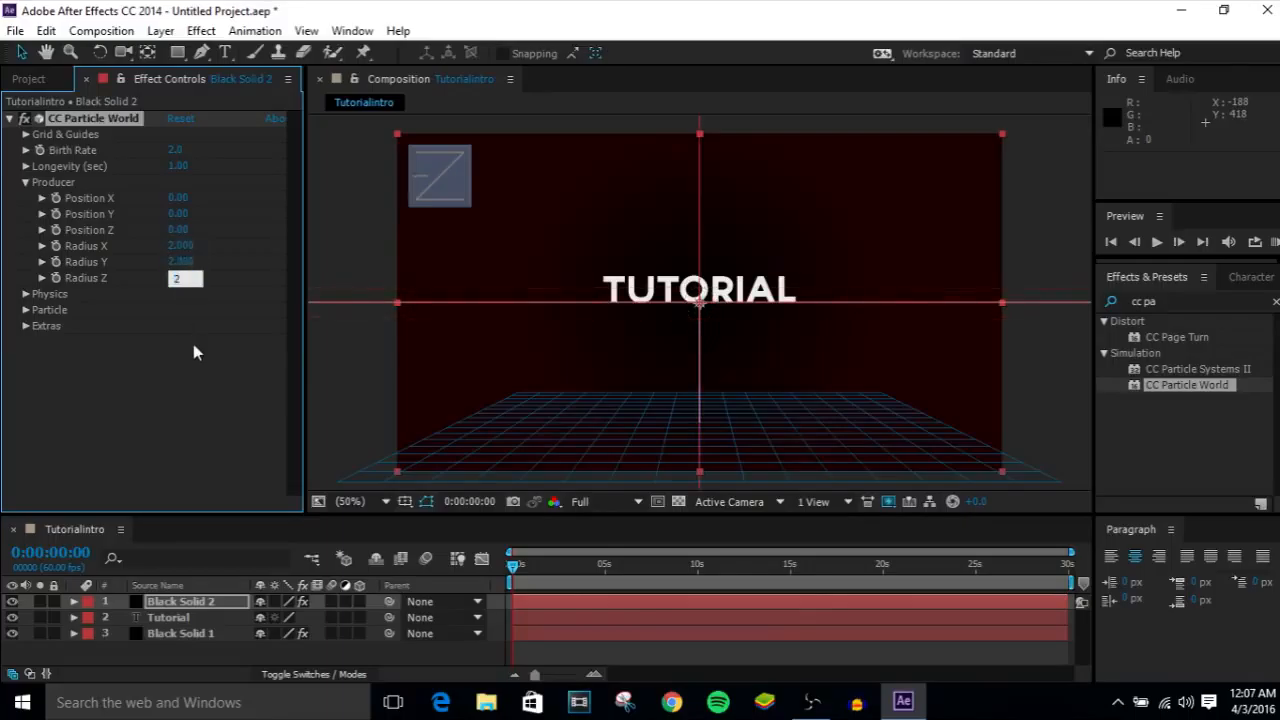
{"action": "left_click", "coordinate": [193, 344]}
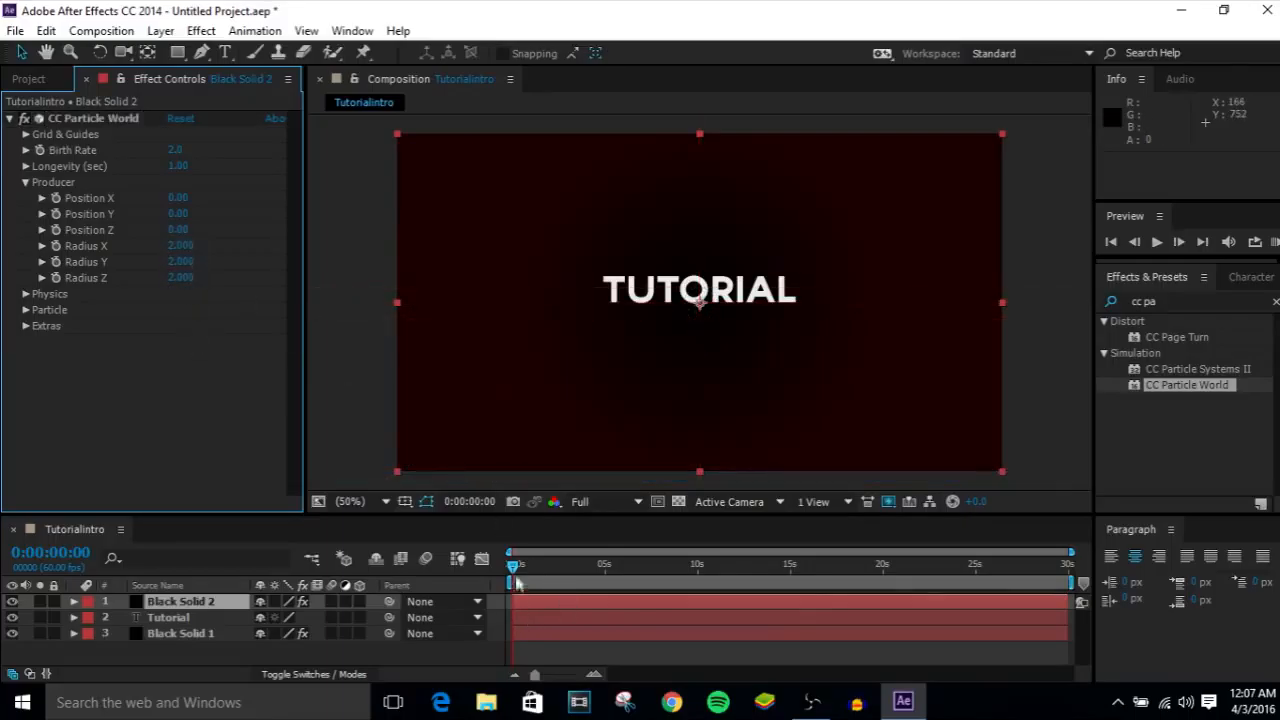
{"action": "mouse_move", "coordinate": [512, 568]}
{"action": "left_mouse_down"}
{"action": "mouse_move", "coordinate": [708, 580]}
{"action": "mouse_move", "coordinate": [513, 570]}
{"action": "left_mouse_up"}
{"action": "left_click", "coordinate": [512, 572]}
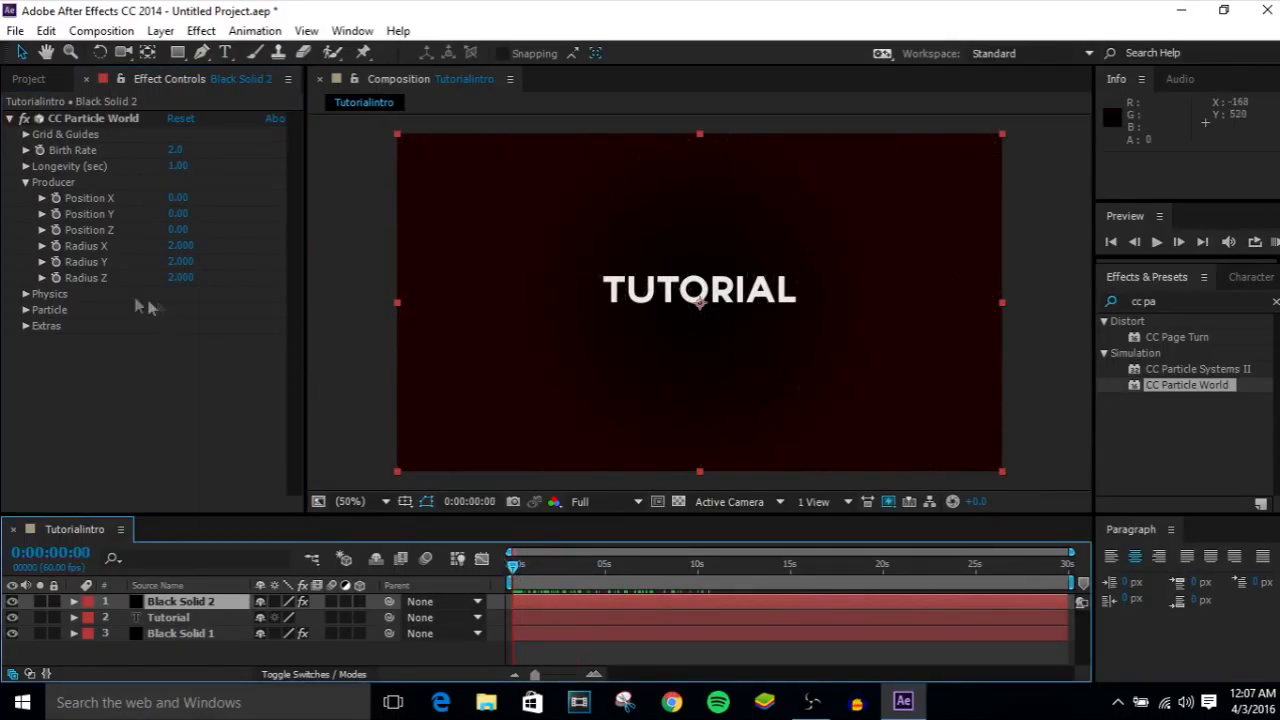
Step: Try the Star particle type in CC Particle World and preview it over the first few frames
{"action": "left_click", "coordinate": [26, 183]}
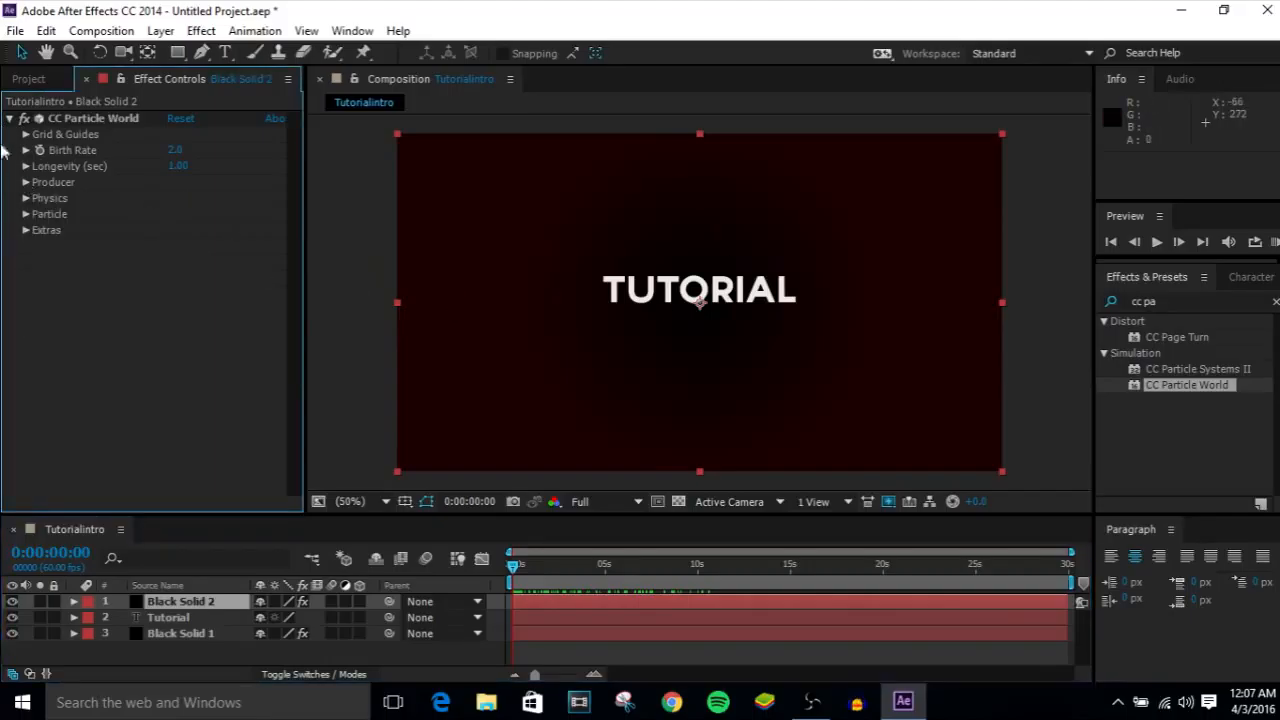
{"action": "left_click", "coordinate": [25, 216]}
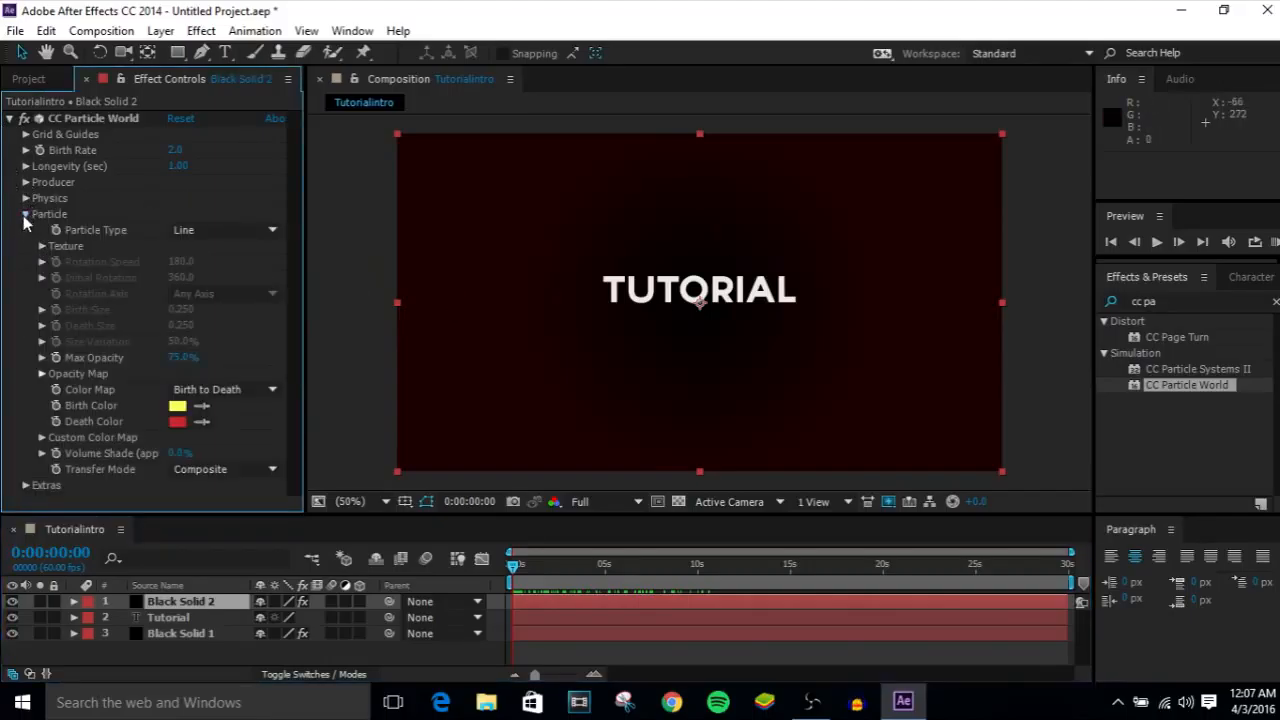
{"action": "left_click", "coordinate": [226, 229]}
{"action": "left_click", "coordinate": [230, 232]}
{"action": "left_click", "coordinate": [230, 232]}
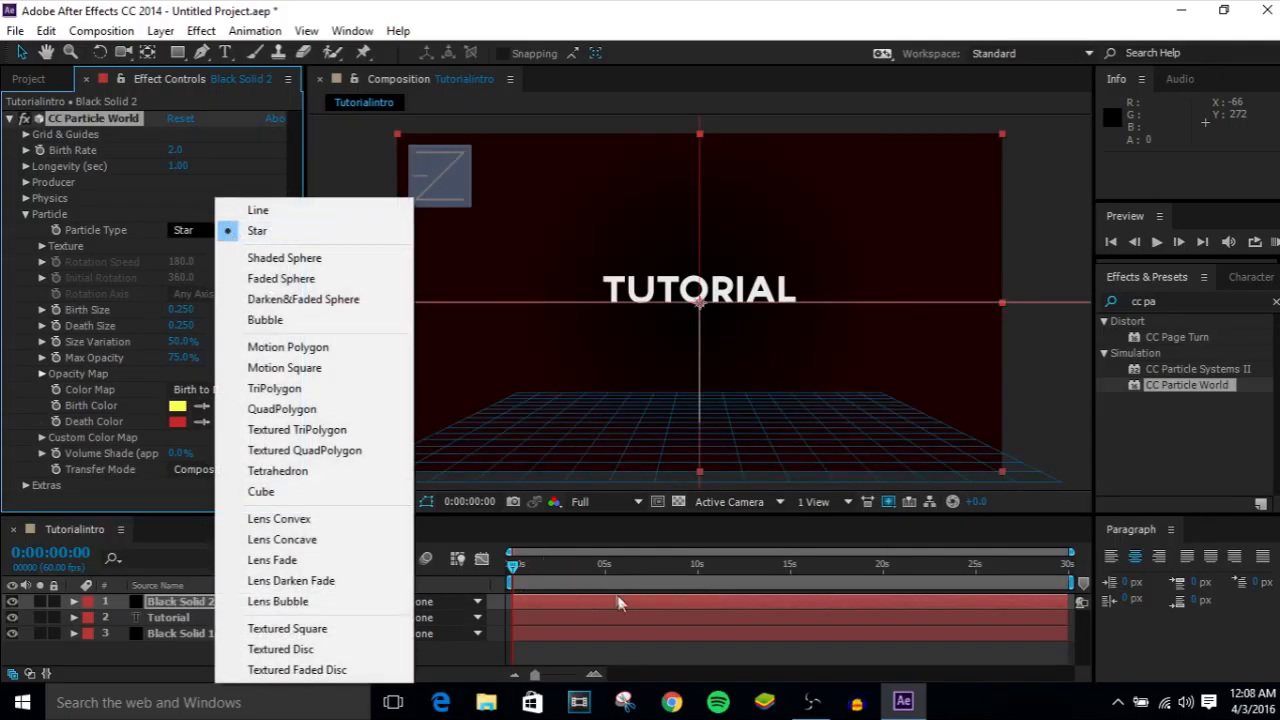
{"action": "mouse_move", "coordinate": [515, 572]}
{"action": "left_mouse_down"}
{"action": "mouse_move", "coordinate": [548, 572]}
{"action": "mouse_move", "coordinate": [514, 572]}
{"action": "left_mouse_up"}
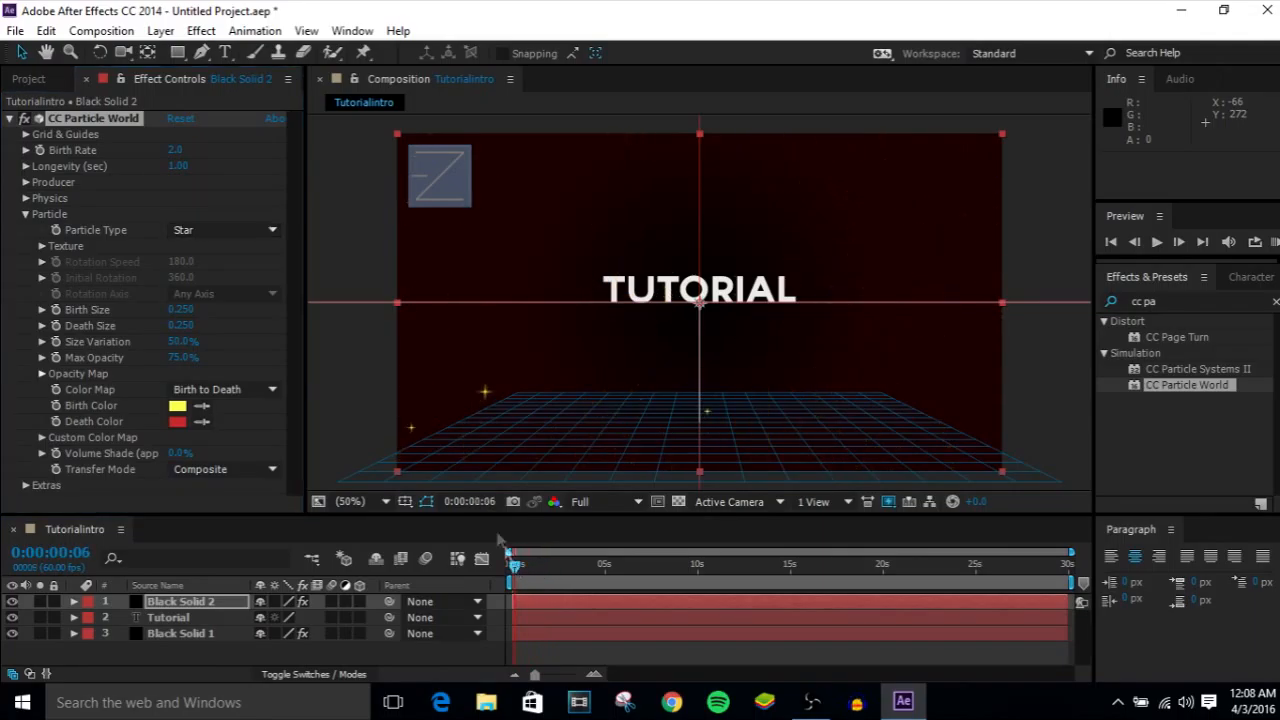
Step: Set the particle type to Lens Convex and preview the particles up to about 6.5 seconds
{"action": "left_click", "coordinate": [237, 232]}
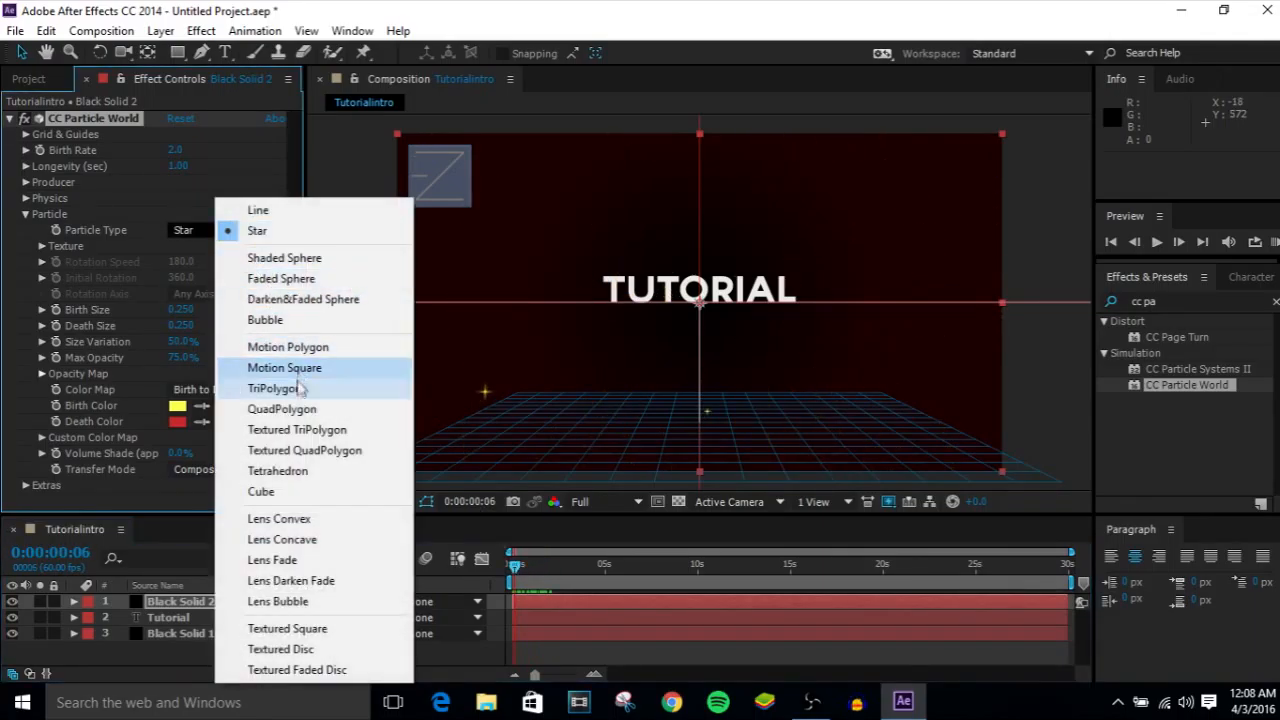
{"action": "left_click", "coordinate": [300, 520]}
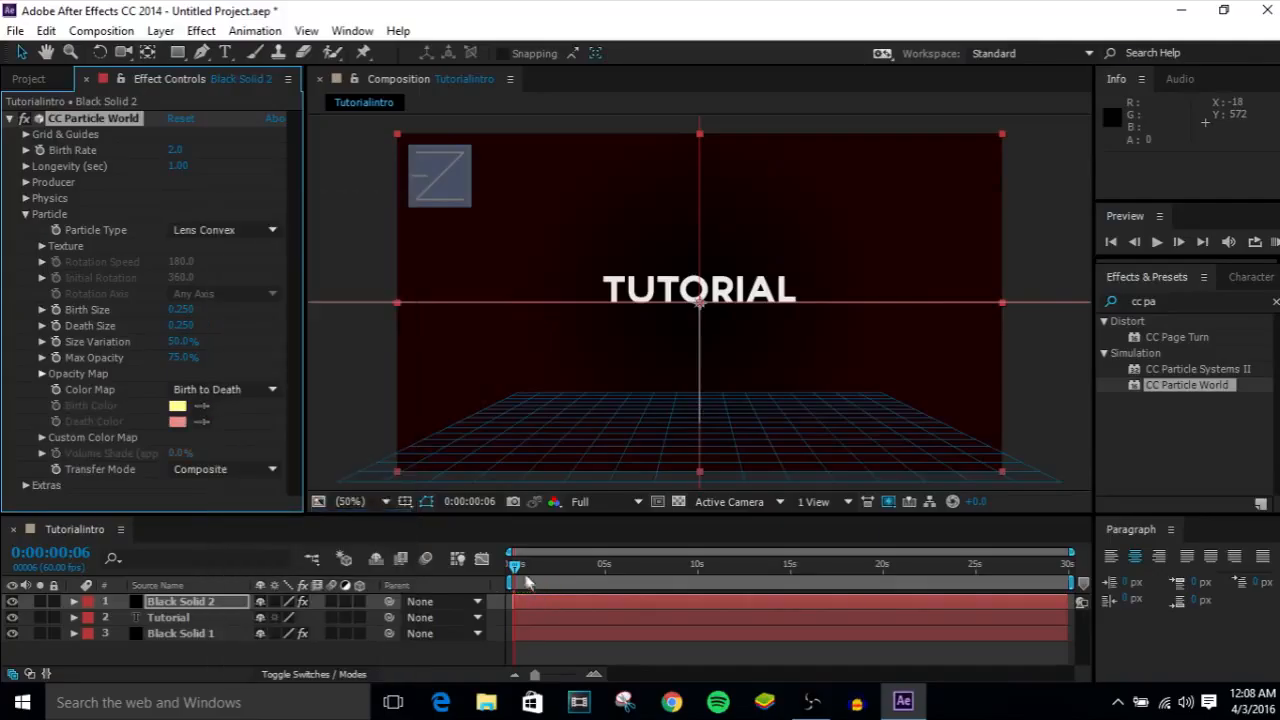
{"action": "left_click_drag", "start_coordinate": [517, 570], "coordinate": [637, 596]}
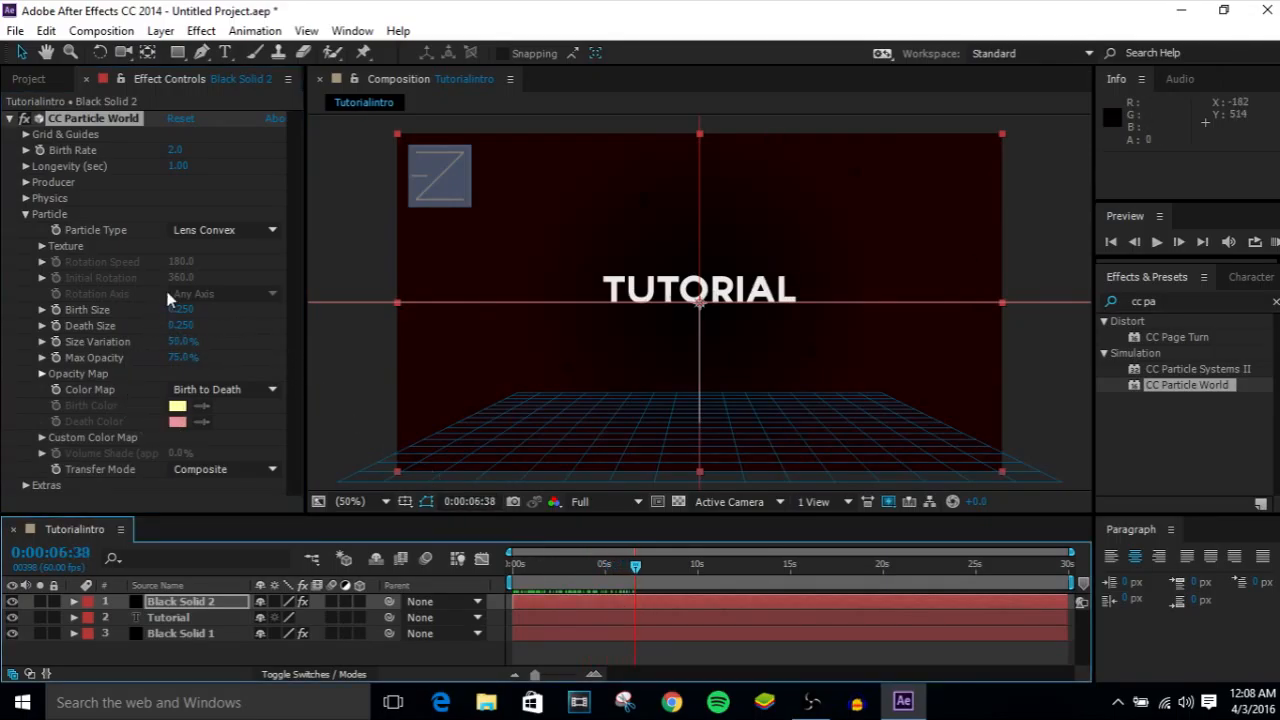
{"action": "left_click", "coordinate": [186, 410]}
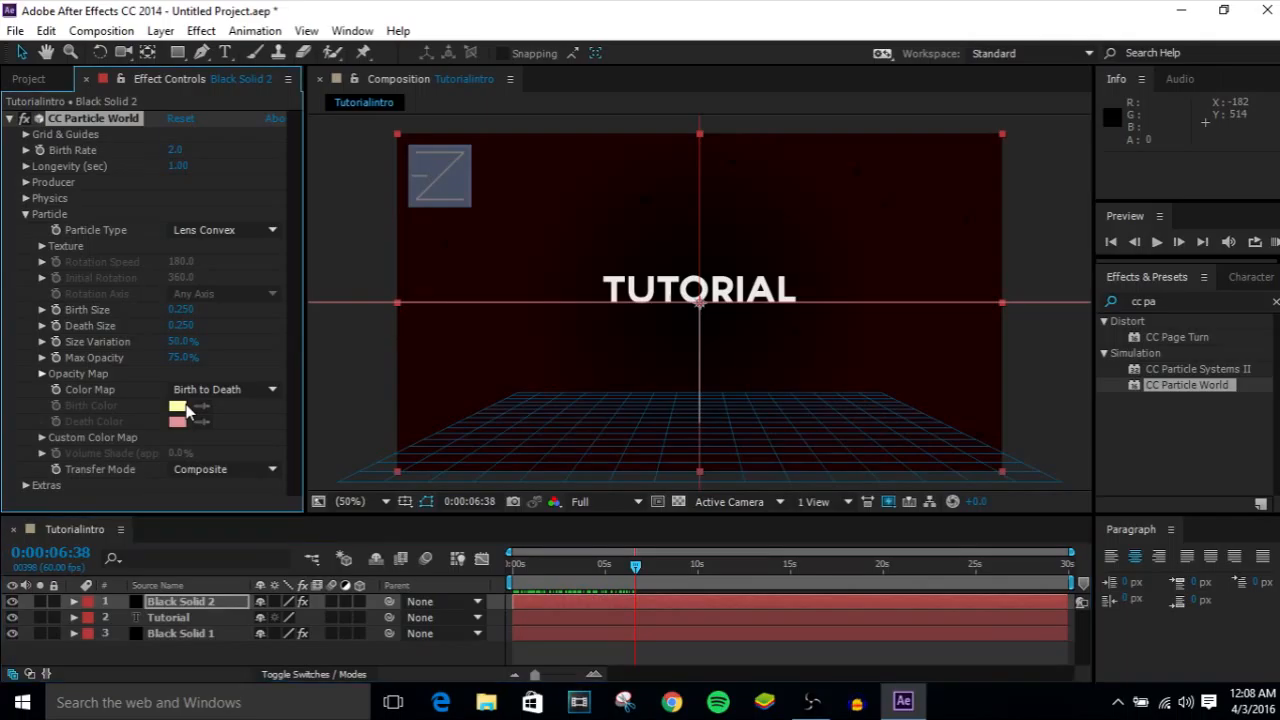
{"action": "left_click", "coordinate": [228, 389]}
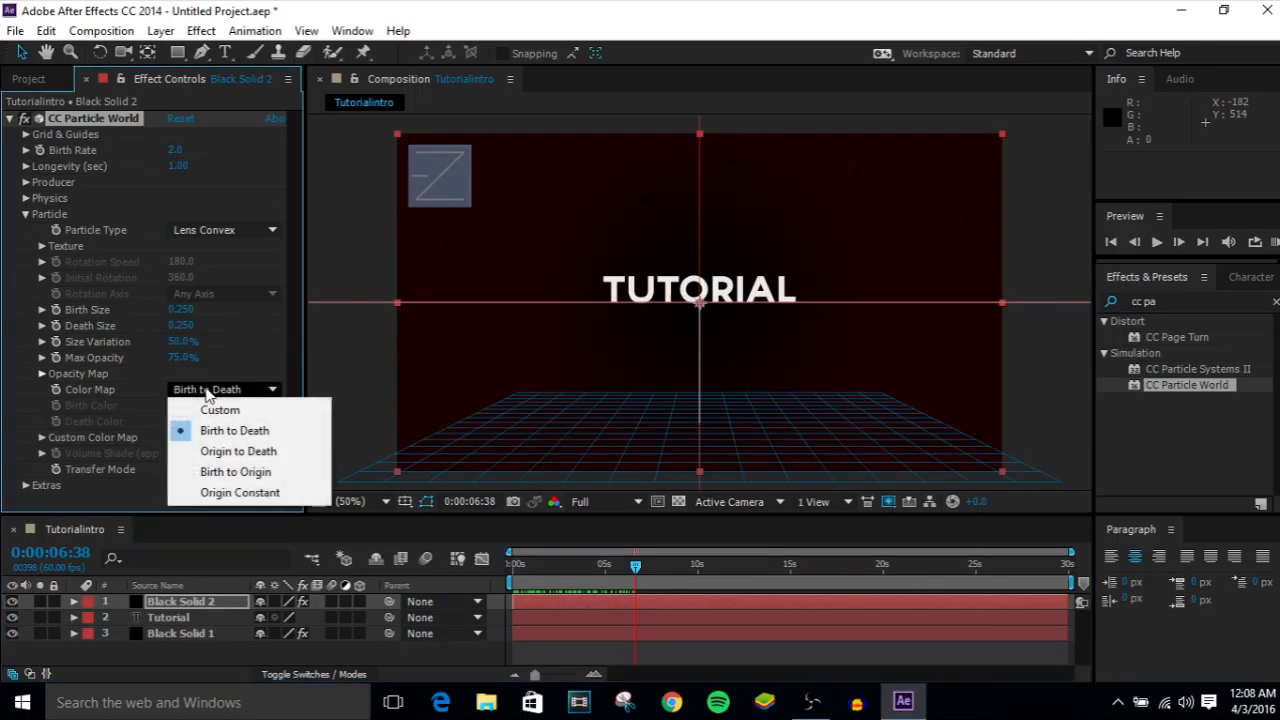
{"action": "left_click", "coordinate": [267, 347]}
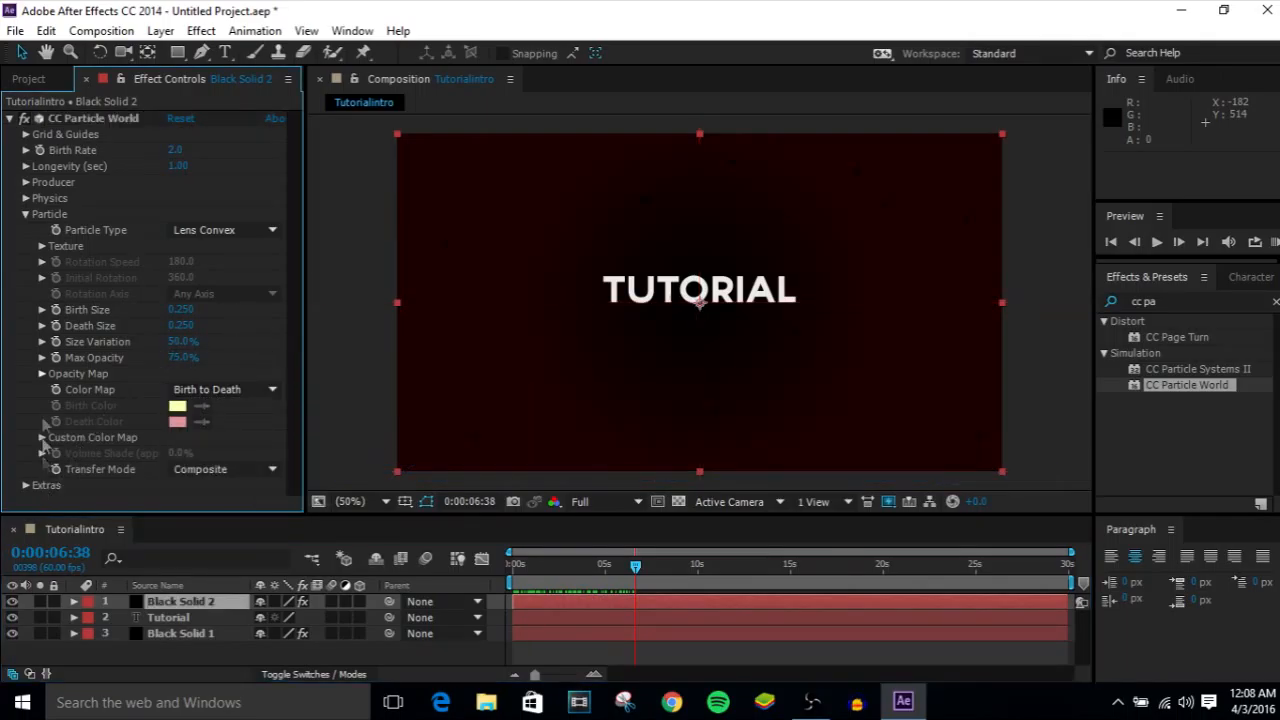
Step: Try the Vortex physics animation for the particles and preview it at about 5 seconds
{"action": "left_click", "coordinate": [25, 214]}
{"action": "left_click", "coordinate": [25, 199]}
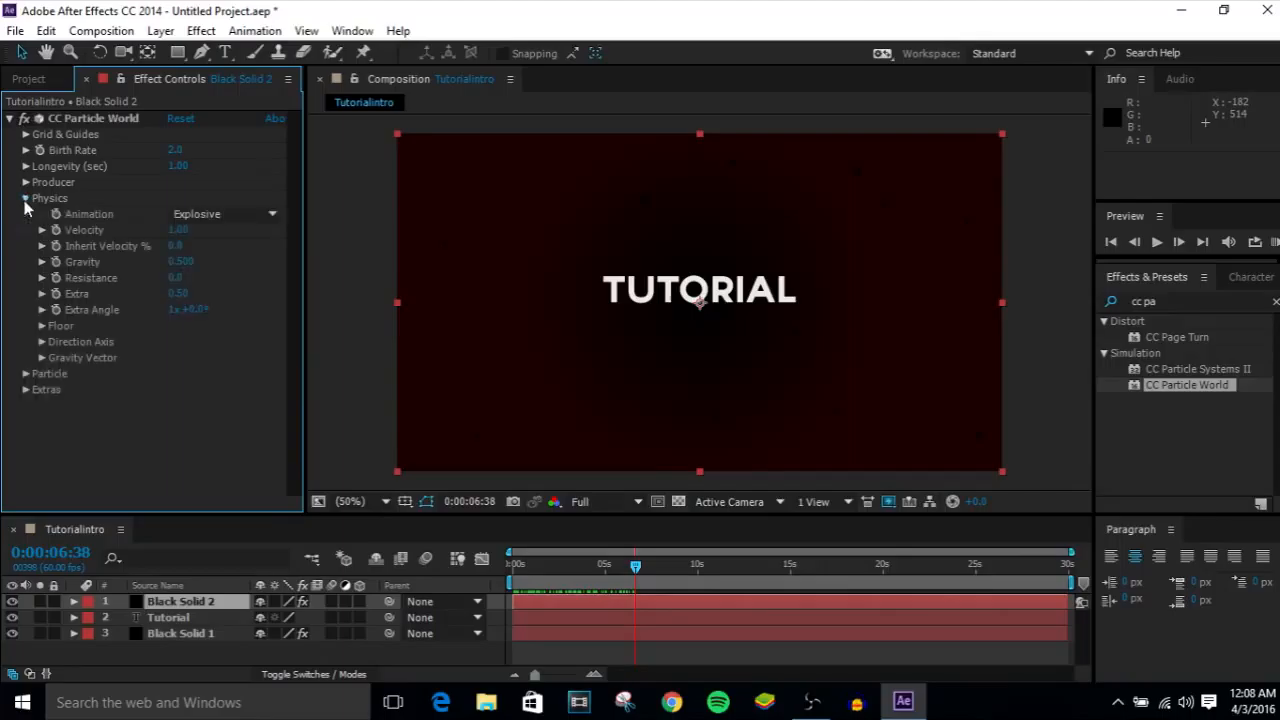
{"action": "left_click", "coordinate": [190, 214]}
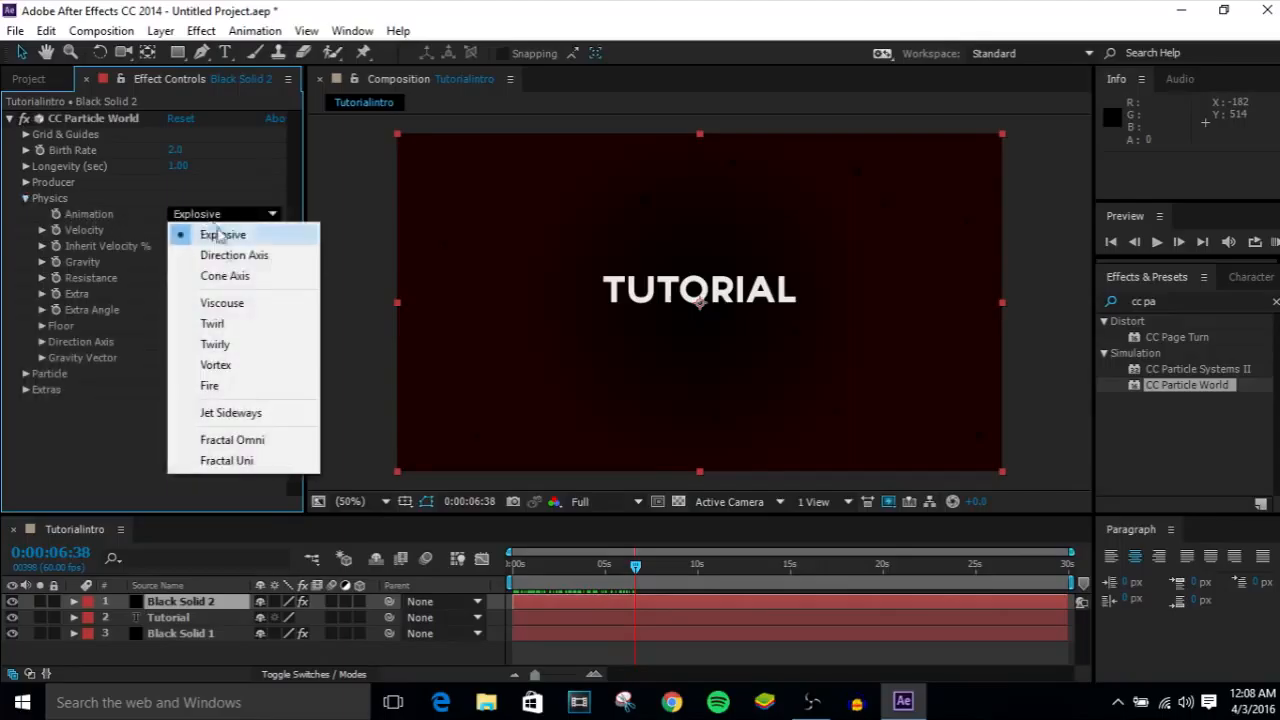
{"action": "left_click", "coordinate": [215, 364]}
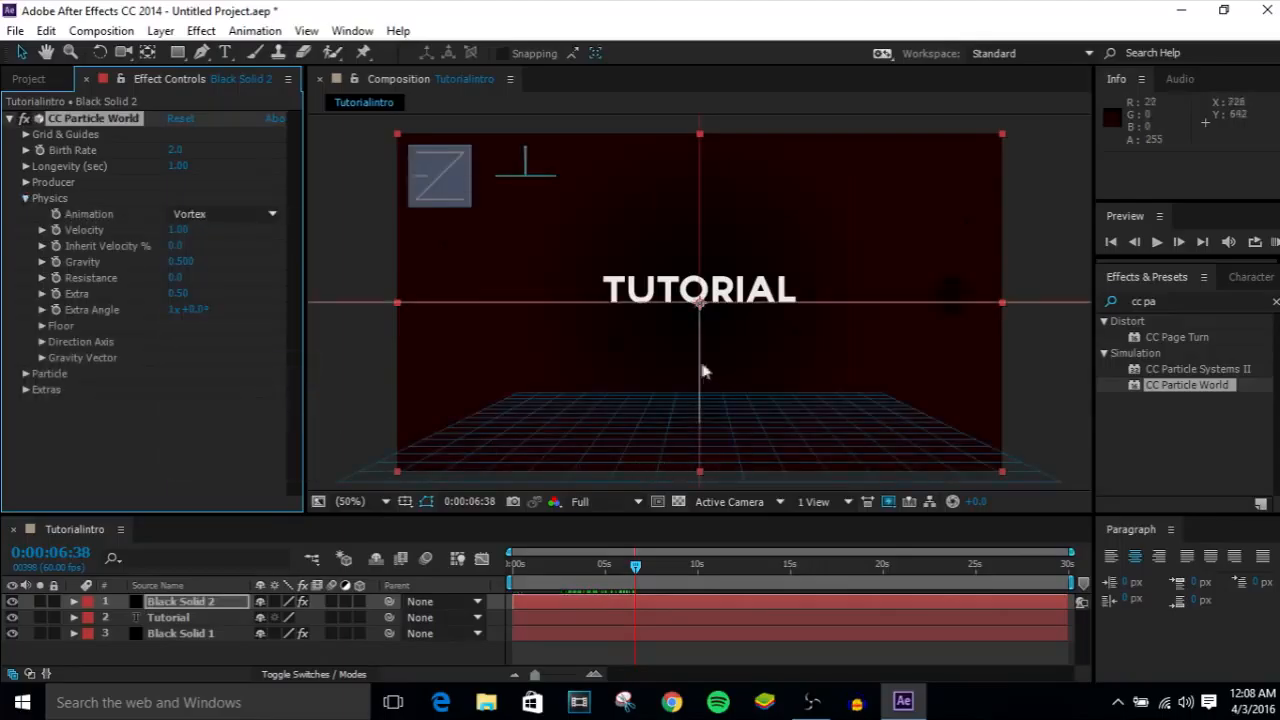
{"action": "mouse_move", "coordinate": [633, 569]}
{"action": "left_mouse_down"}
{"action": "mouse_move", "coordinate": [594, 568]}
{"action": "mouse_move", "coordinate": [617, 569]}
{"action": "left_mouse_up"}
Step: Set the particles' physics animation to Fire and preview it up to about 7 seconds
{"action": "left_click", "coordinate": [257, 214]}
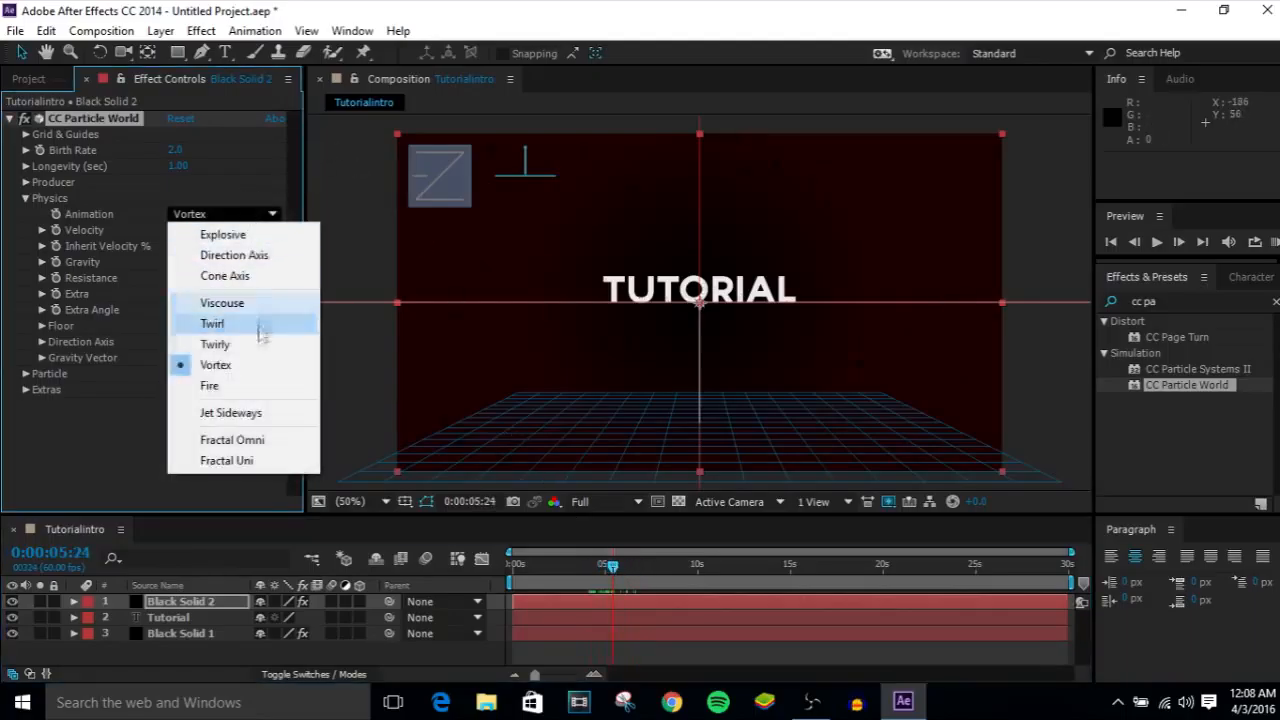
{"action": "left_click", "coordinate": [230, 385]}
{"action": "left_click_drag", "start_coordinate": [610, 569], "coordinate": [648, 569]}
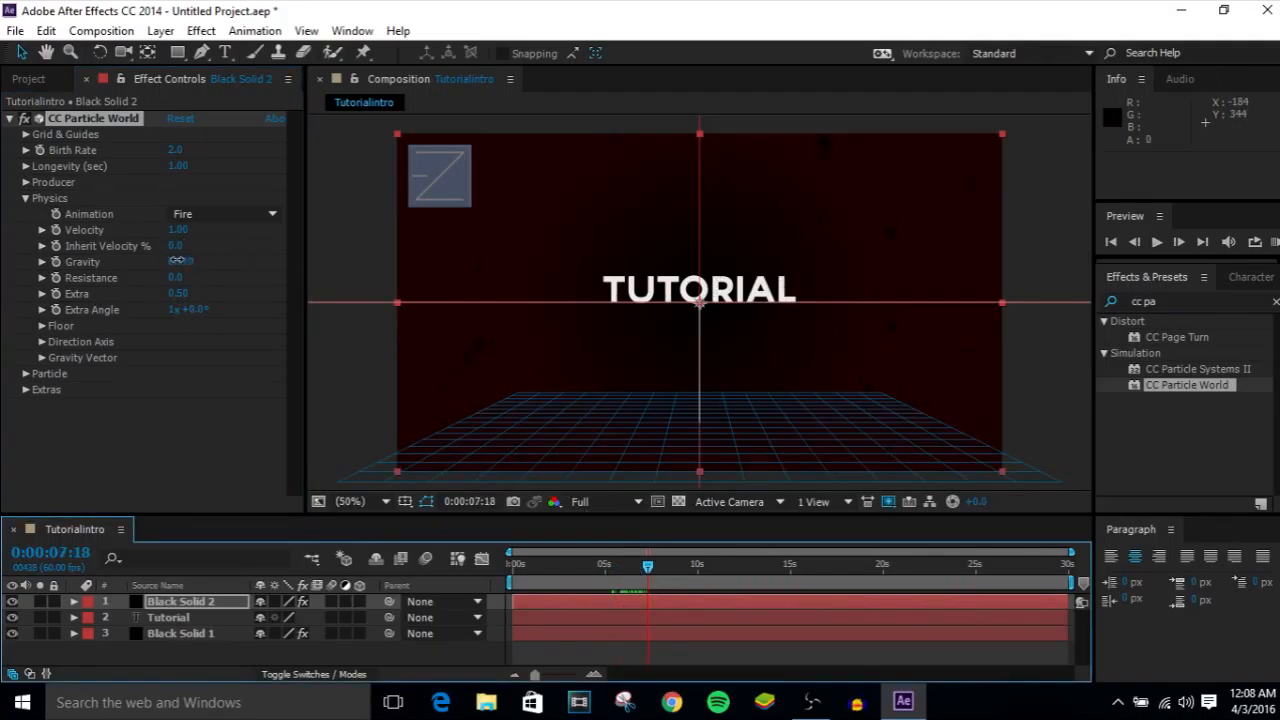
Step: Set the particle physics Gravity to 0.390 and Extra to 0.65, previewing the result up to about 9 seconds
{"action": "left_click_drag", "start_coordinate": [175, 260], "coordinate": [208, 277]}
{"action": "left_click_drag", "start_coordinate": [195, 277], "coordinate": [190, 279]}
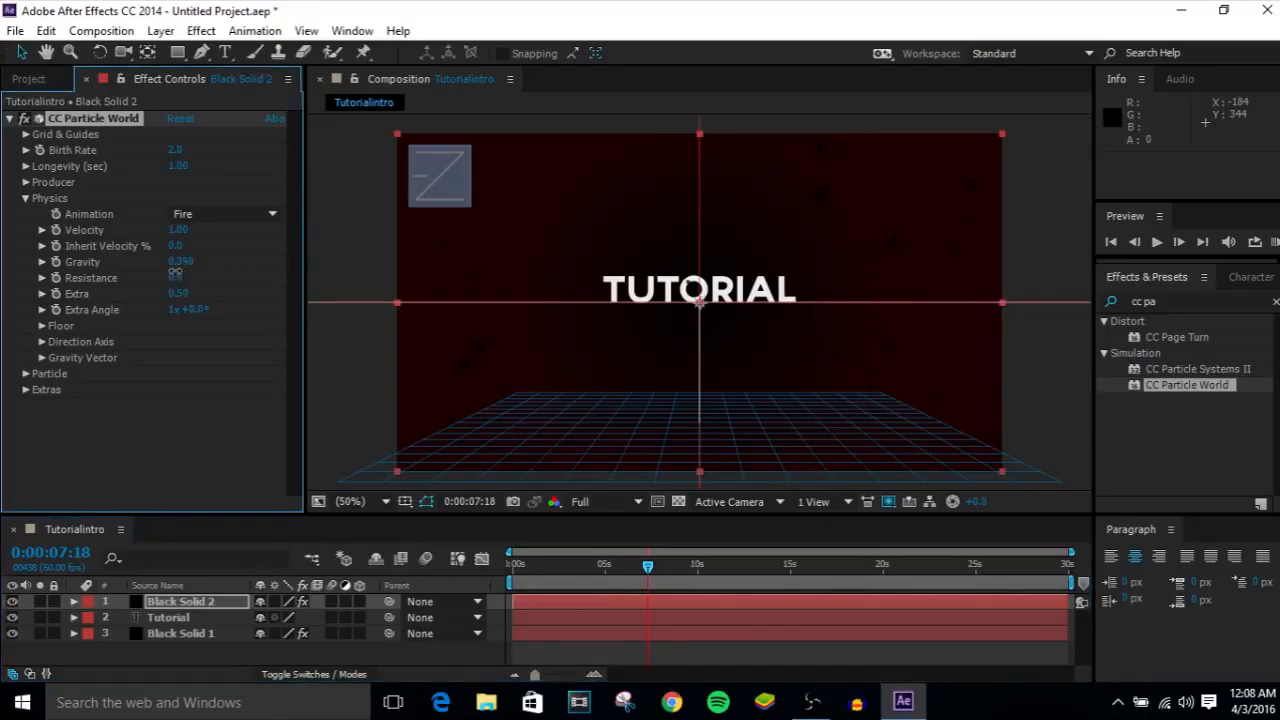
{"action": "key", "text": "Tab"}
{"action": "left_click", "coordinate": [14, 200]}
{"action": "left_click_drag", "start_coordinate": [648, 567], "coordinate": [672, 589]}
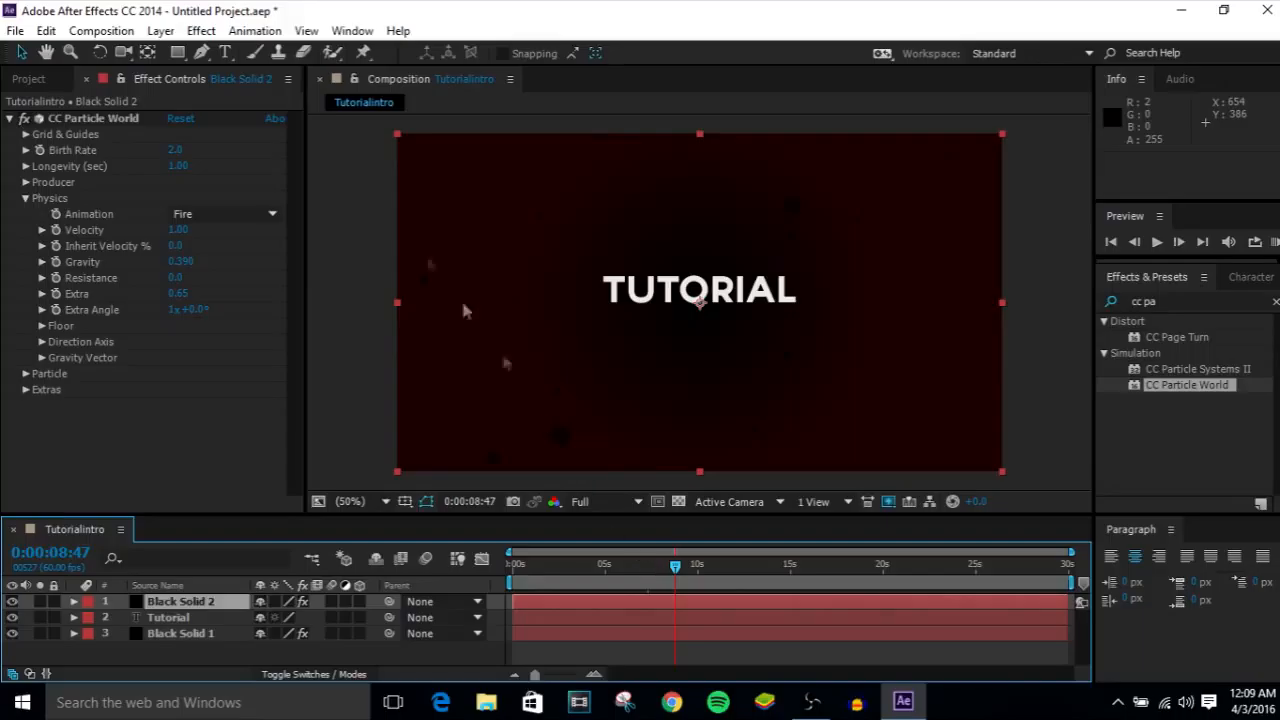
Step: Set the particles' Birth Size to 0.000 and Death Size to 0.120, and preview them at about 9 seconds
{"action": "left_click", "coordinate": [26, 199]}
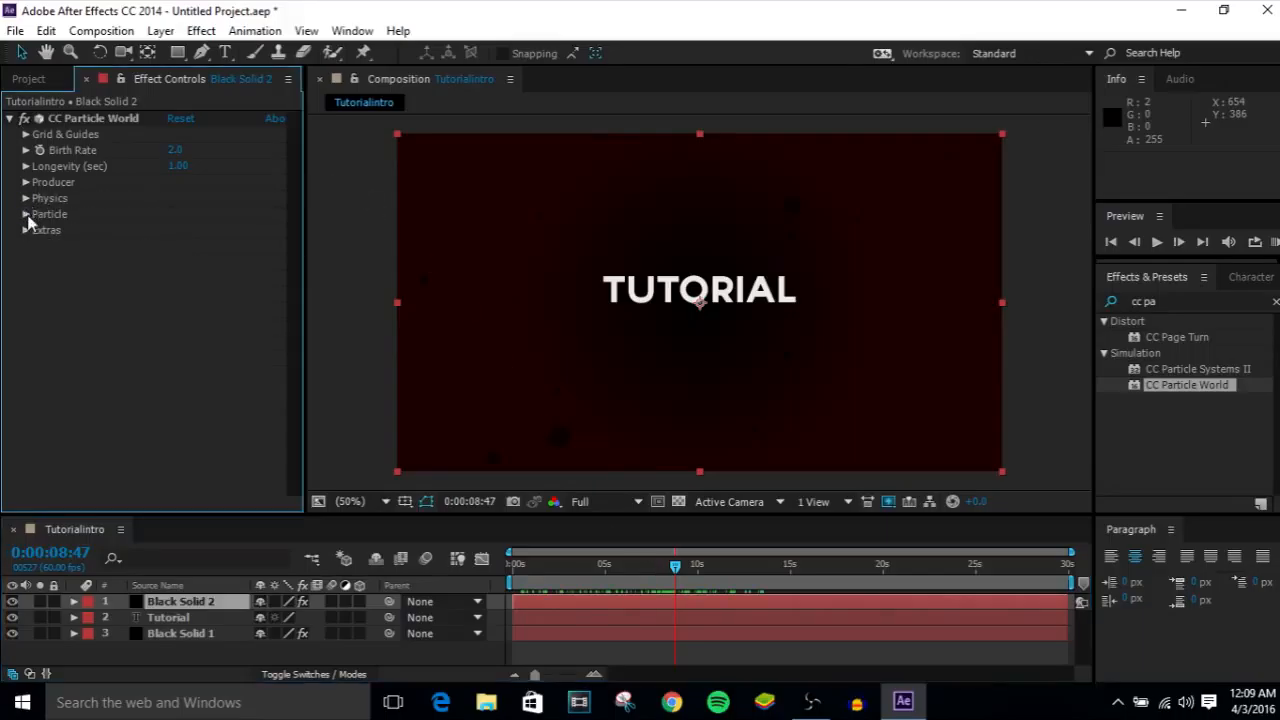
{"action": "left_click", "coordinate": [26, 214]}
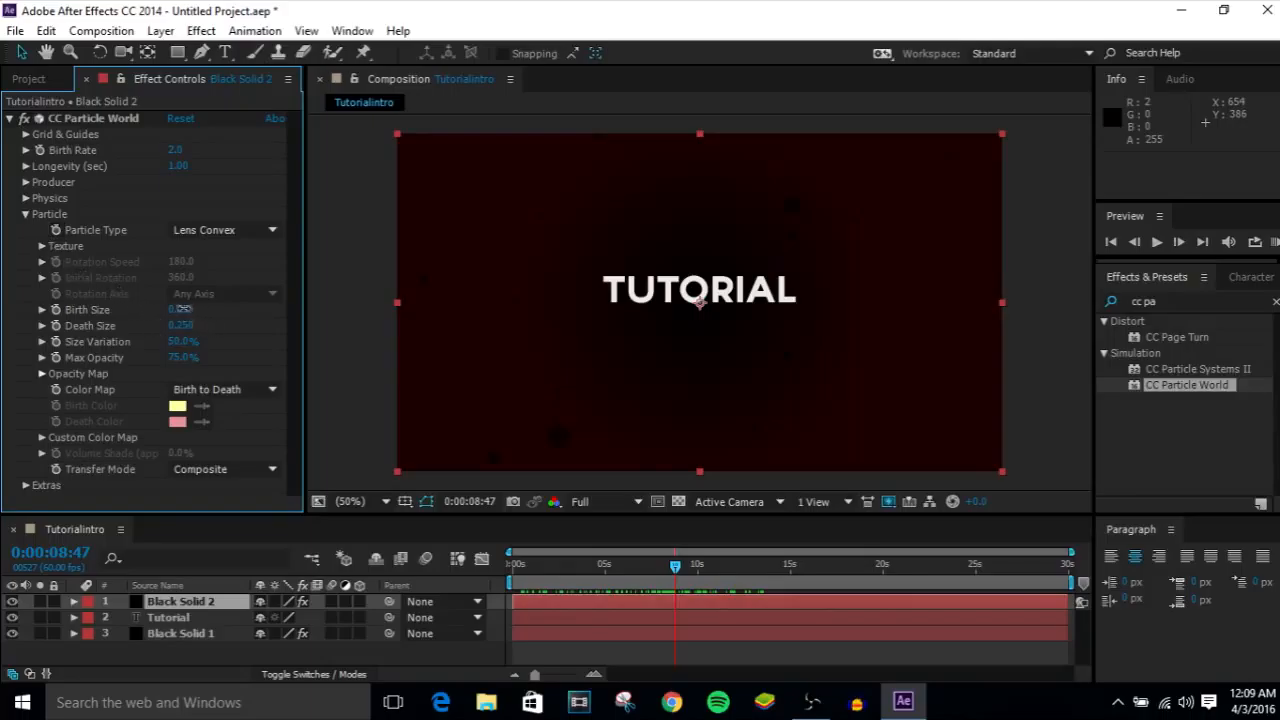
{"action": "left_click", "coordinate": [180, 309]}
{"action": "left_click_drag", "start_coordinate": [170, 307], "coordinate": [183, 309]}
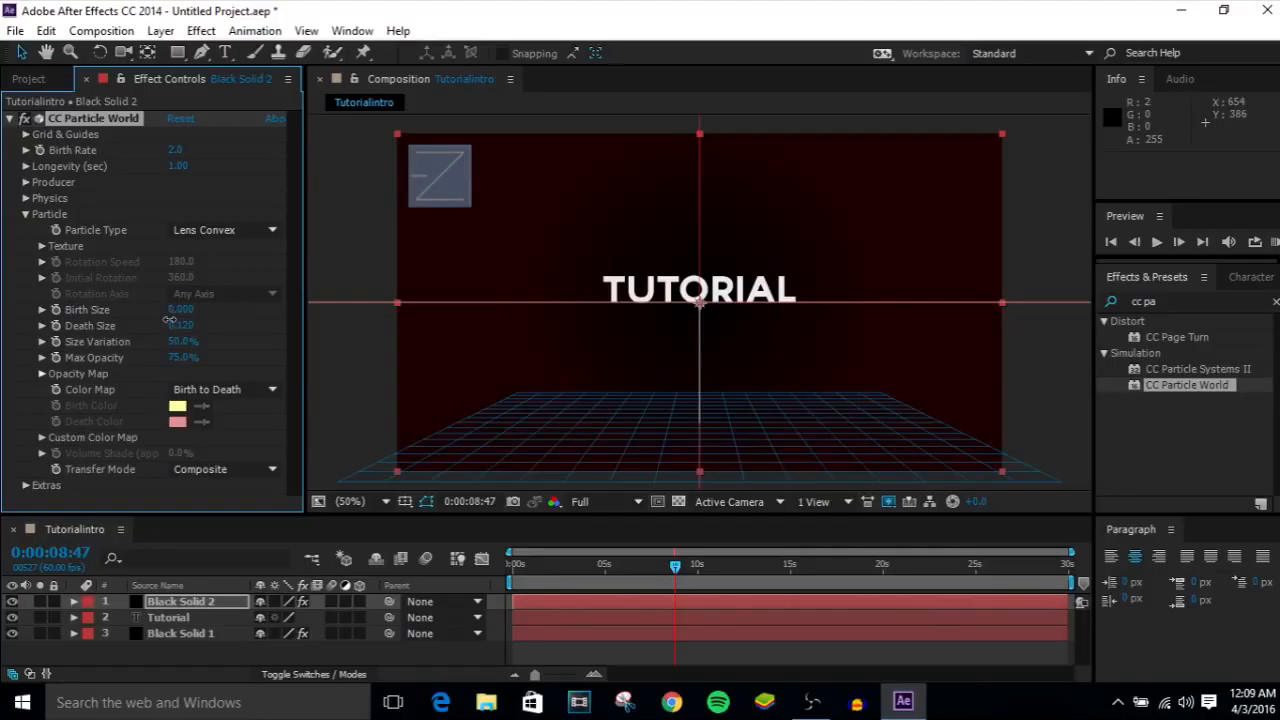
{"action": "left_click", "coordinate": [677, 570]}
{"action": "mouse_move", "coordinate": [677, 570]}
{"action": "left_mouse_down"}
{"action": "mouse_move", "coordinate": [734, 573]}
{"action": "mouse_move", "coordinate": [678, 573]}
{"action": "left_mouse_up"}
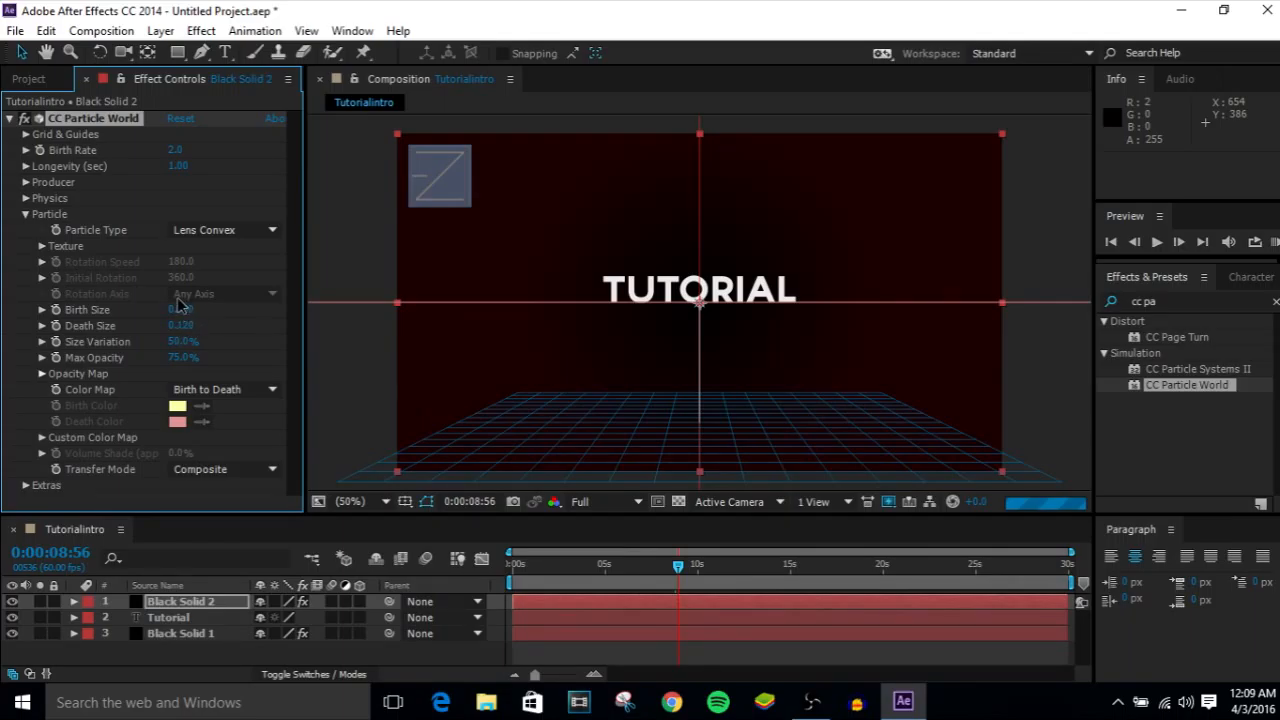
Step: Set the particles' Birth Size to 0.170 and preview the result up to about 11 seconds
{"action": "key", "text": "ctrl+z"}
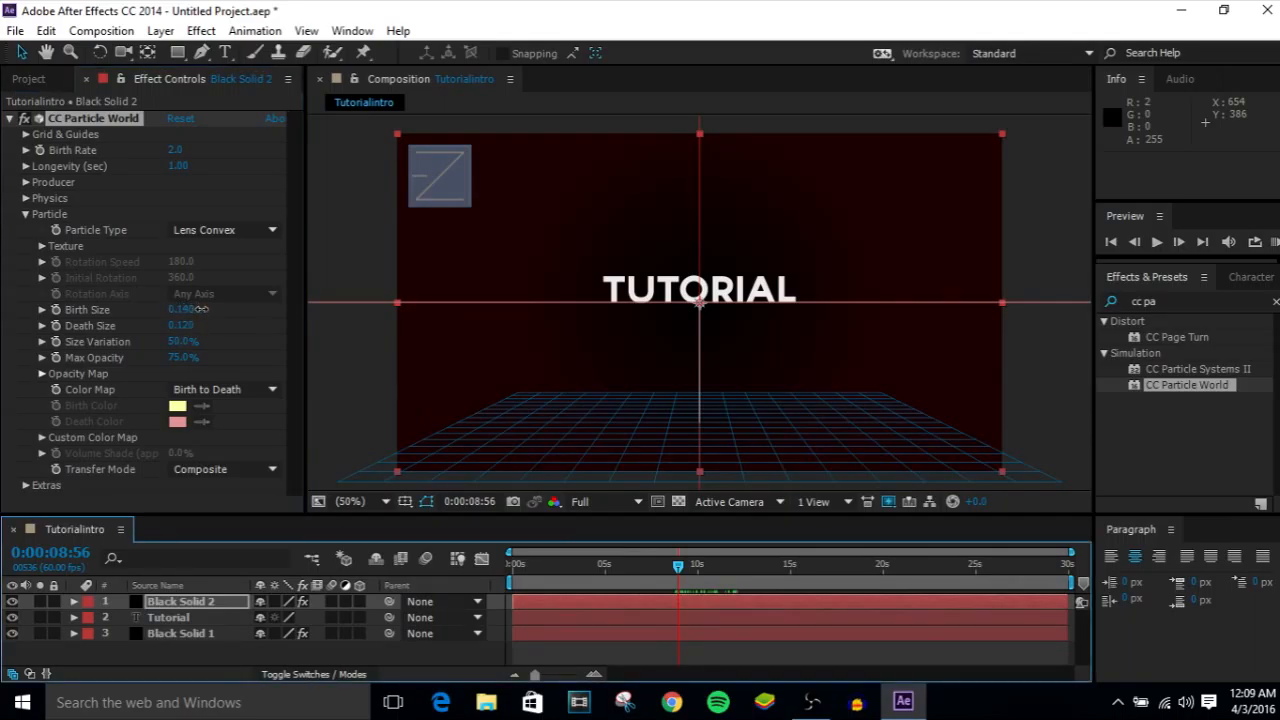
{"action": "left_click_drag", "start_coordinate": [203, 311], "coordinate": [204, 311]}
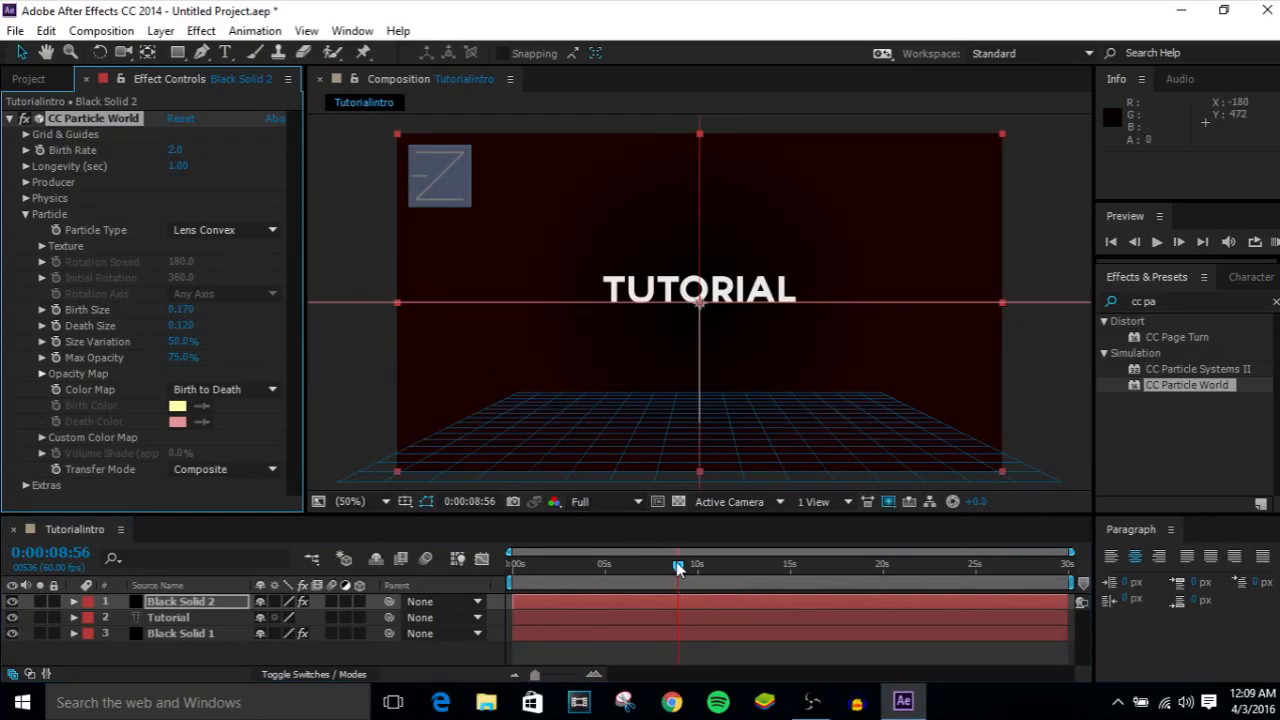
{"action": "left_click_drag", "start_coordinate": [678, 568], "coordinate": [728, 582]}
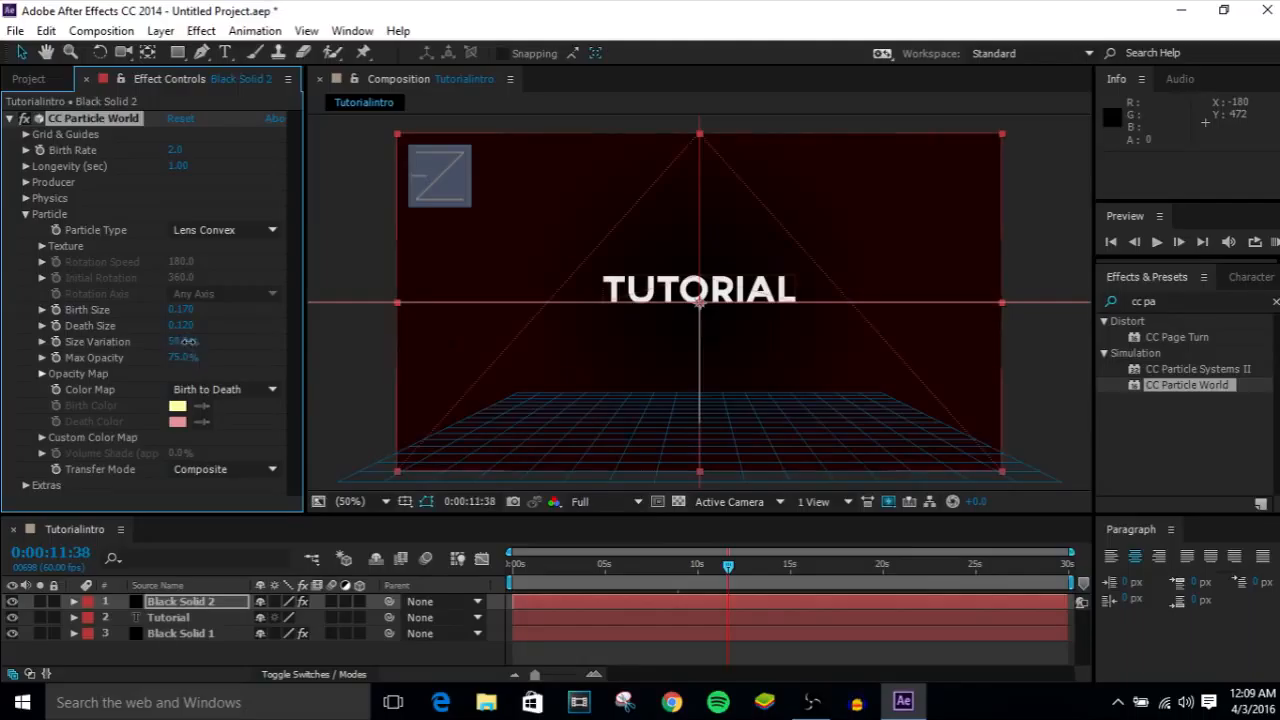
Step: Try a particle Size Variation of 76.0% and preview it back to about 7 seconds
{"action": "left_click", "coordinate": [192, 342]}
{"action": "left_click", "coordinate": [221, 346]}
{"action": "left_click_drag", "start_coordinate": [184, 346], "coordinate": [213, 345]}
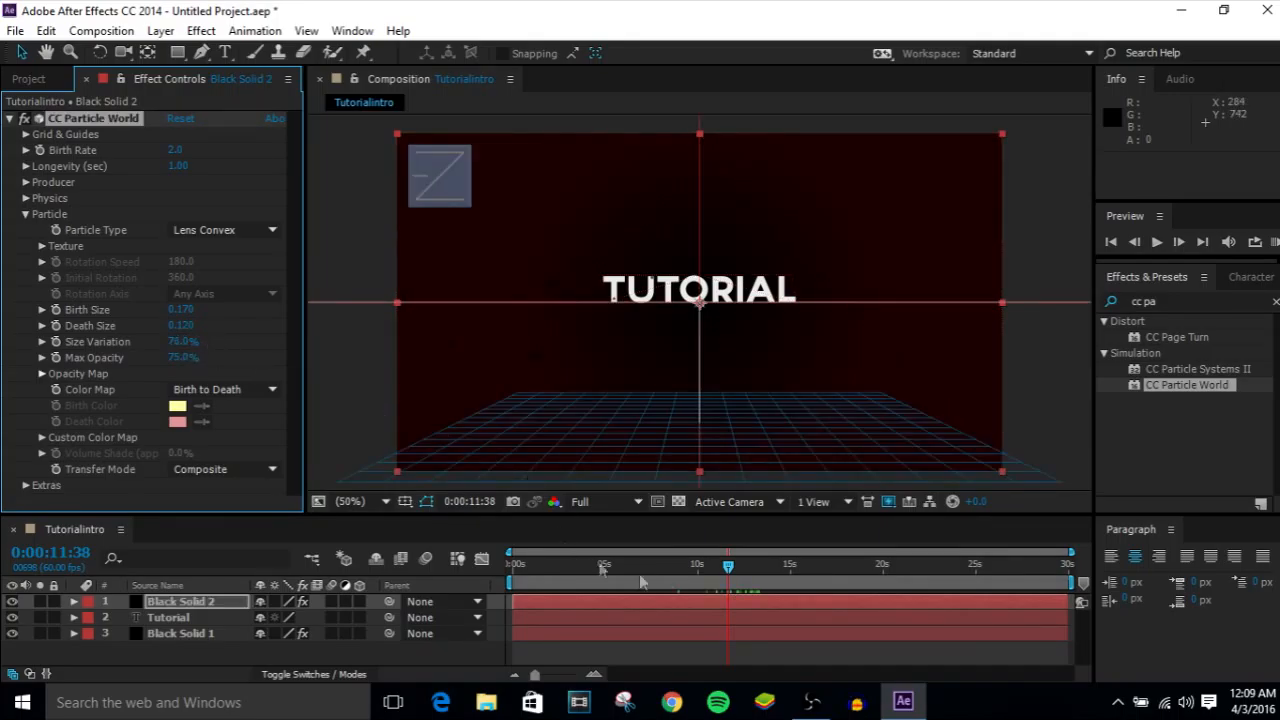
{"action": "left_click_drag", "start_coordinate": [731, 565], "coordinate": [711, 566]}
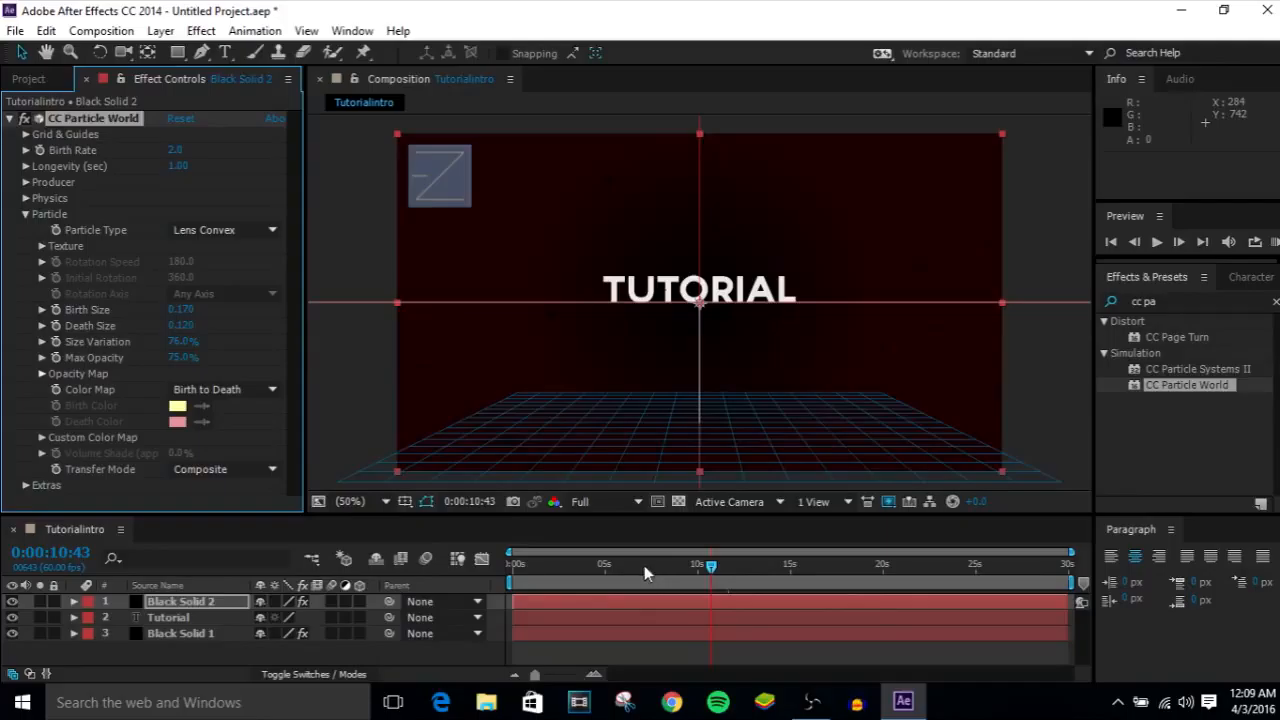
{"action": "left_click", "coordinate": [579, 577]}
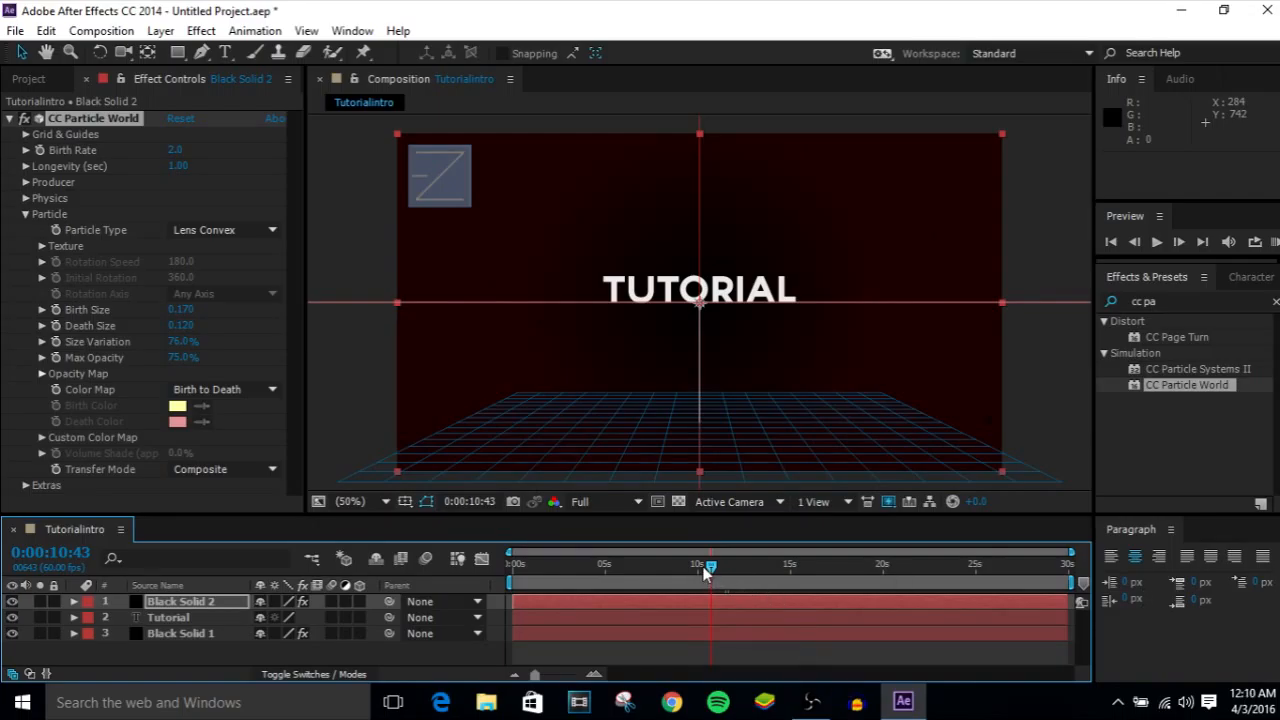
{"action": "left_click_drag", "start_coordinate": [711, 568], "coordinate": [648, 571]}
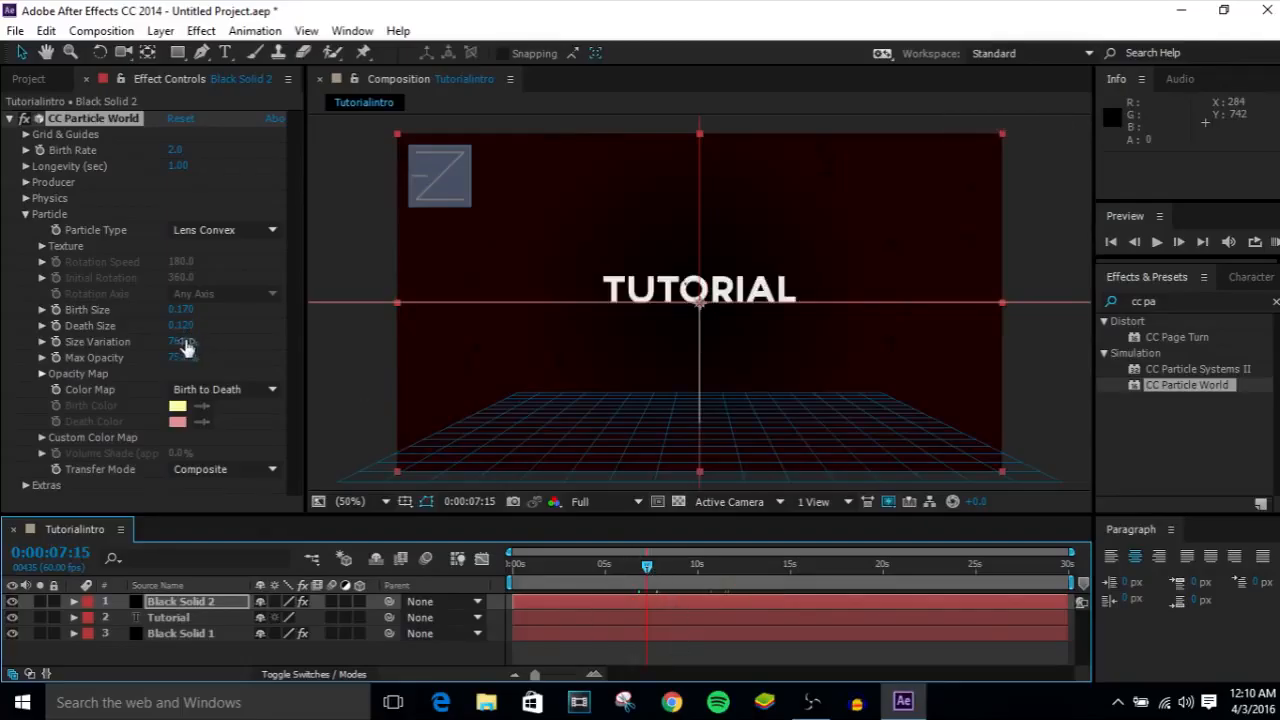
Step: Set the particles' Size Variation to 32.0% and preview it at about 7 seconds
{"action": "left_click_drag", "start_coordinate": [184, 340], "coordinate": [144, 342]}
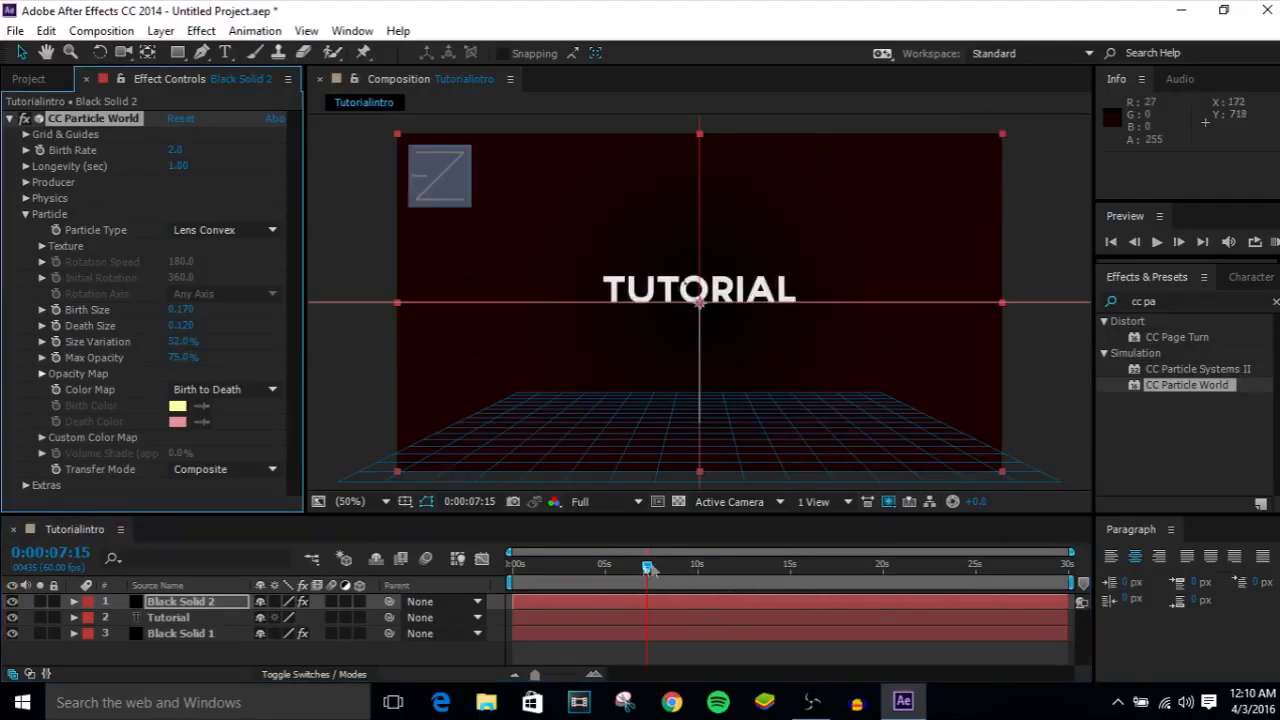
{"action": "mouse_move", "coordinate": [647, 568]}
{"action": "left_mouse_down"}
{"action": "mouse_move", "coordinate": [694, 568]}
{"action": "mouse_move", "coordinate": [580, 565]}
{"action": "mouse_move", "coordinate": [645, 563]}
{"action": "left_mouse_up"}
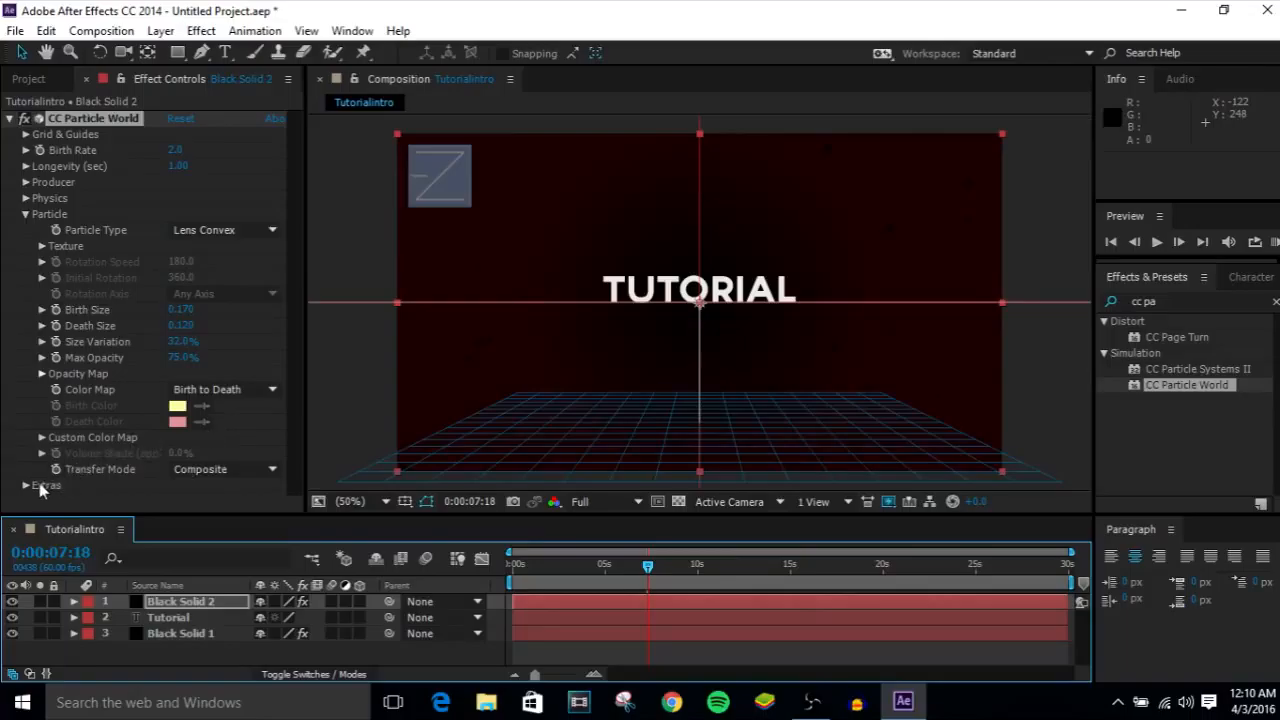
Step: Search the effects for "glow" and apply the Dimension glow+shadow preset to the Tutorial text layer
{"action": "left_click", "coordinate": [1190, 298]}
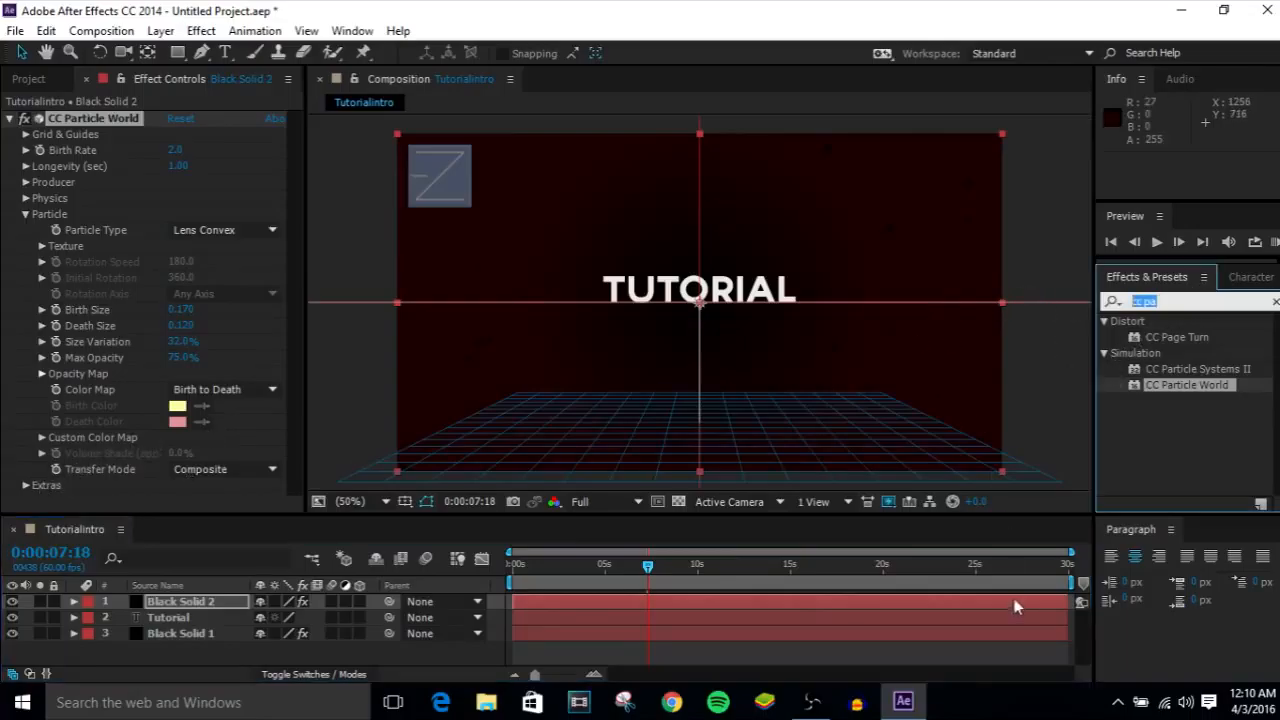
{"action": "type", "text": "glog=w"}
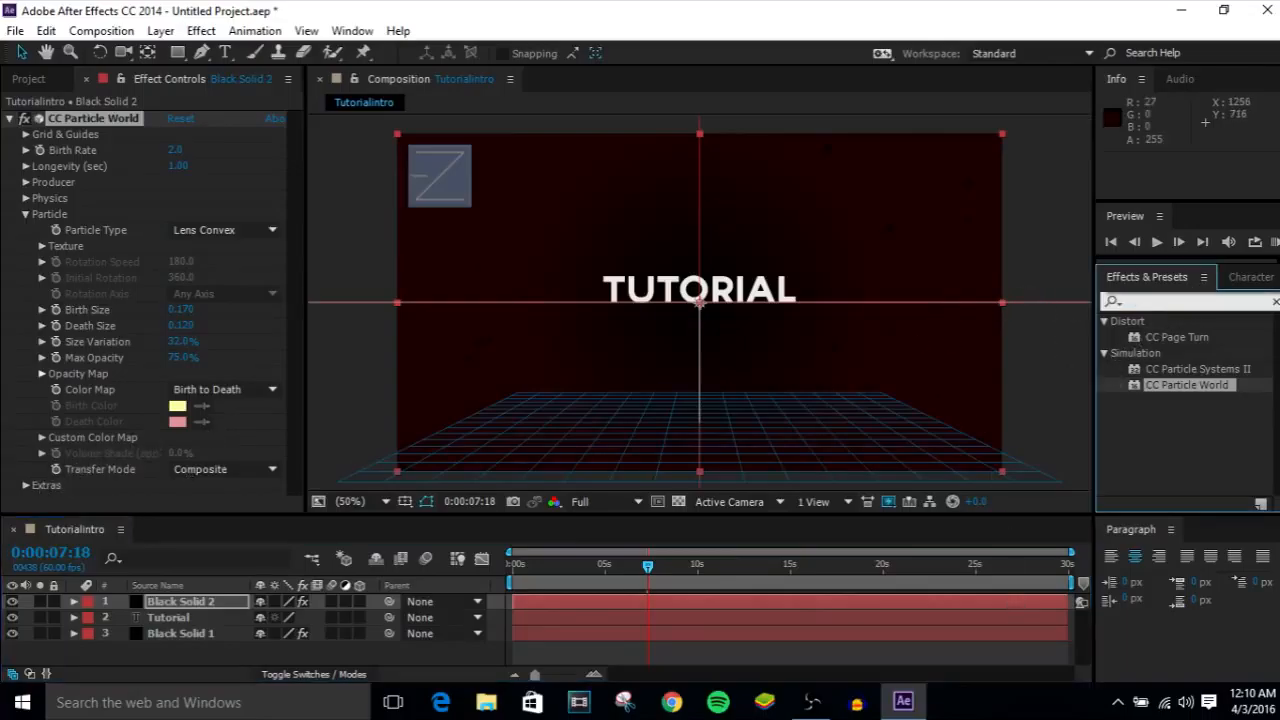
{"action": "key", "text": "BackSpace"}
{"action": "type", "text": "w"}
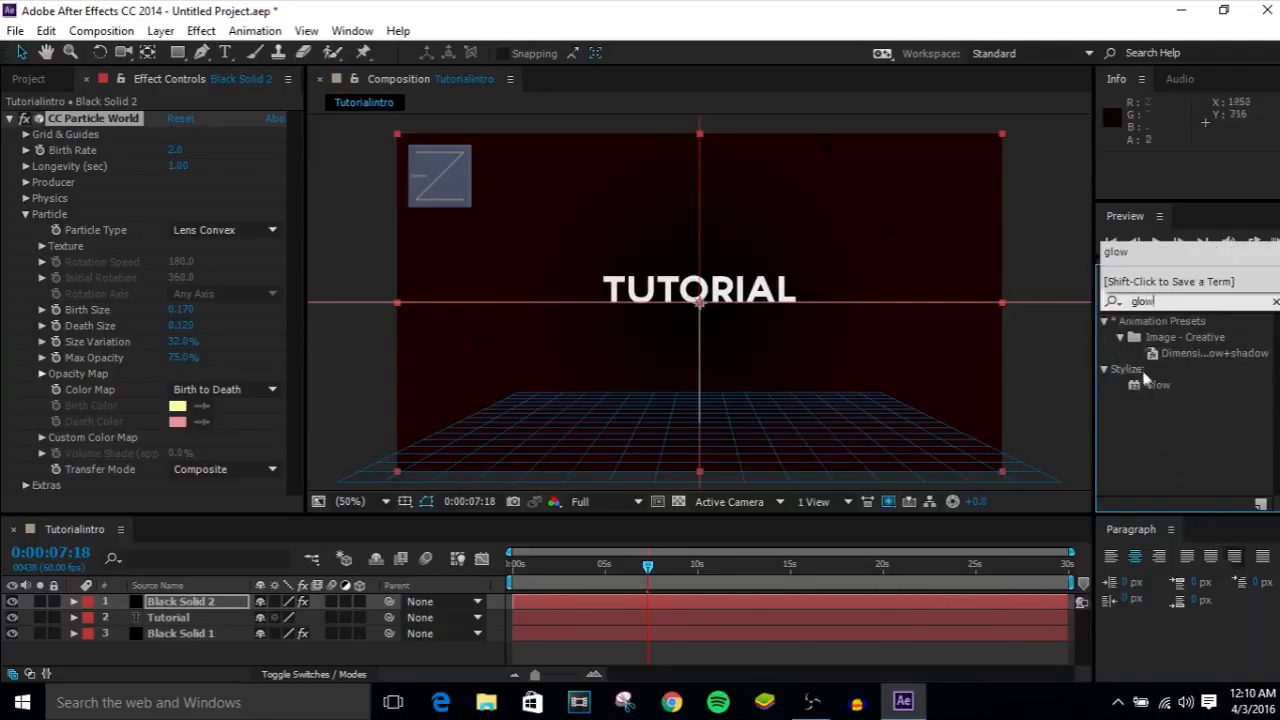
{"action": "left_click", "coordinate": [1172, 388]}
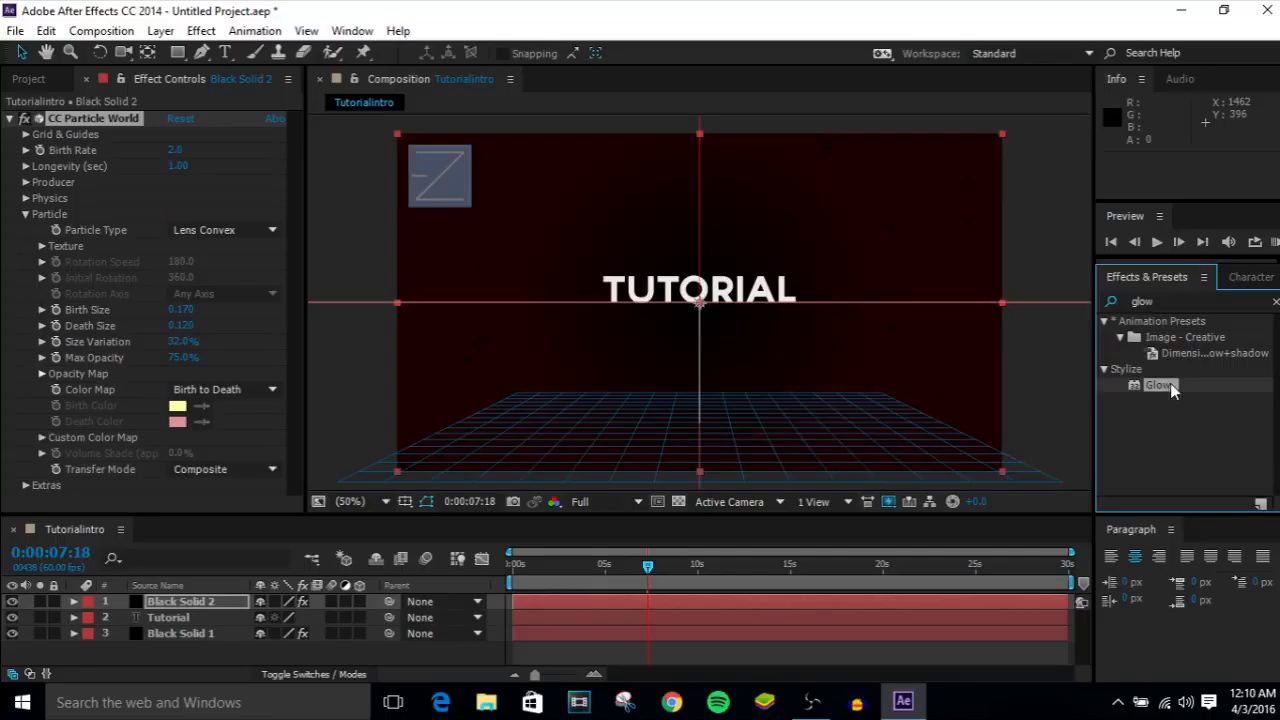
{"action": "left_click_drag", "start_coordinate": [1177, 355], "coordinate": [178, 620]}
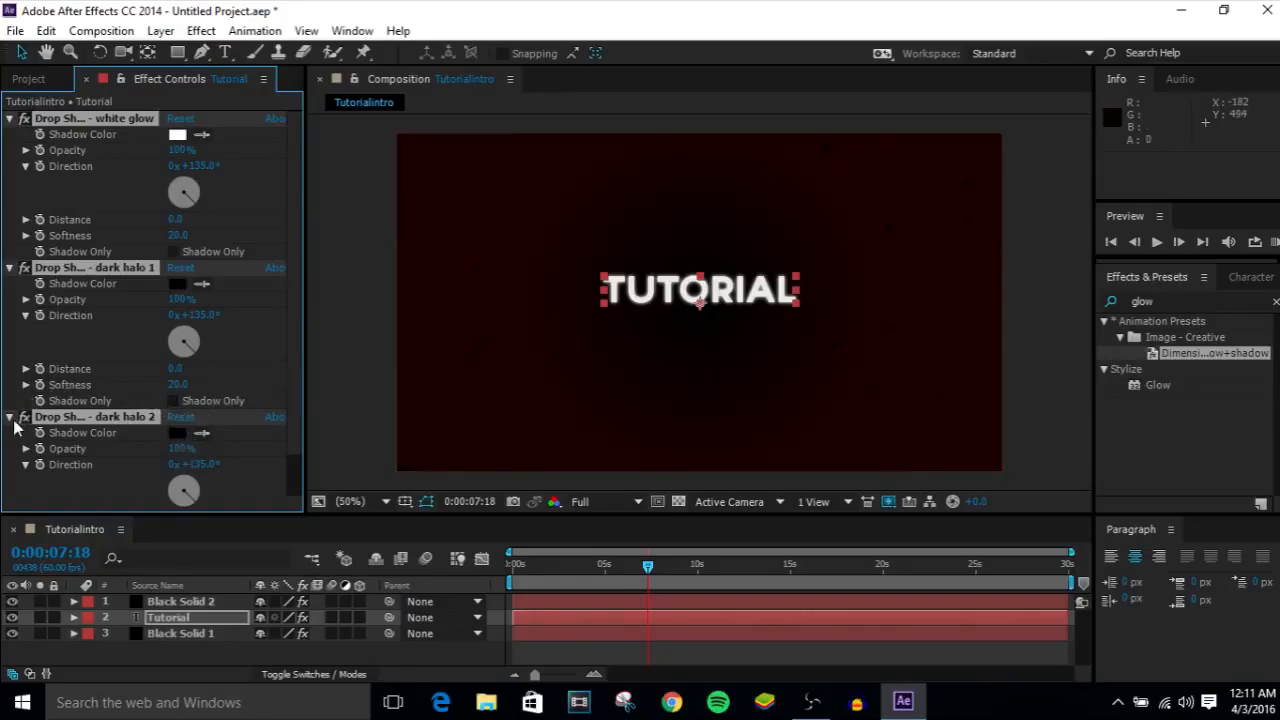
Step: Collapse the Tutorial layer's three Drop Shadow effects and preview the glowing title at about 5 seconds
{"action": "left_click", "coordinate": [10, 118], "text": "ctrl"}
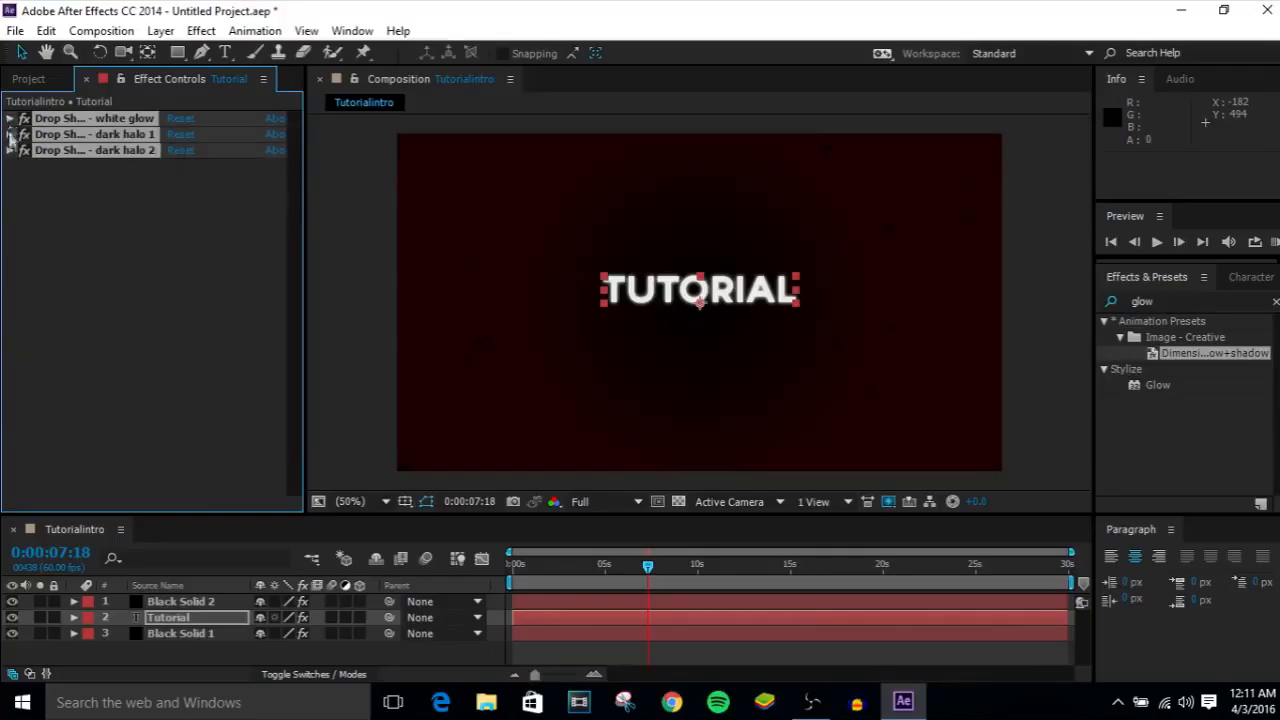
{"action": "left_click", "coordinate": [48, 250]}
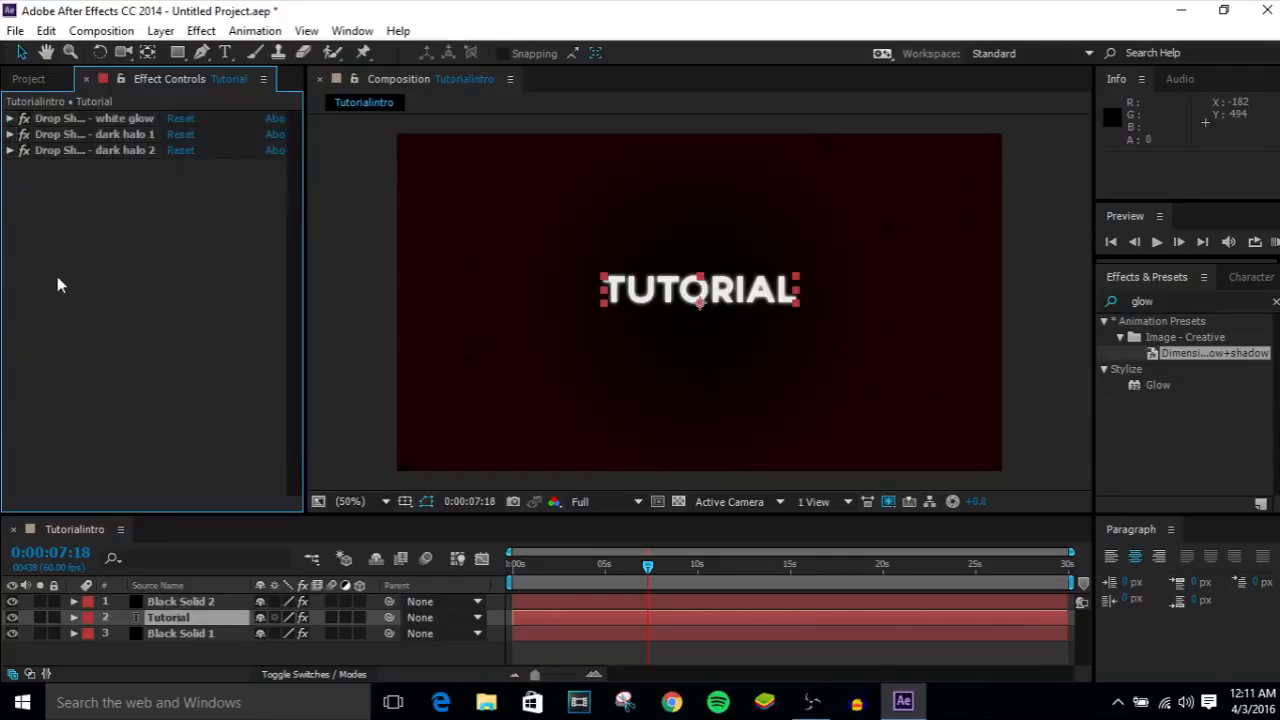
{"action": "left_click", "coordinate": [147, 152]}
{"action": "left_click", "coordinate": [115, 172]}
{"action": "left_click_drag", "start_coordinate": [646, 568], "coordinate": [618, 570]}
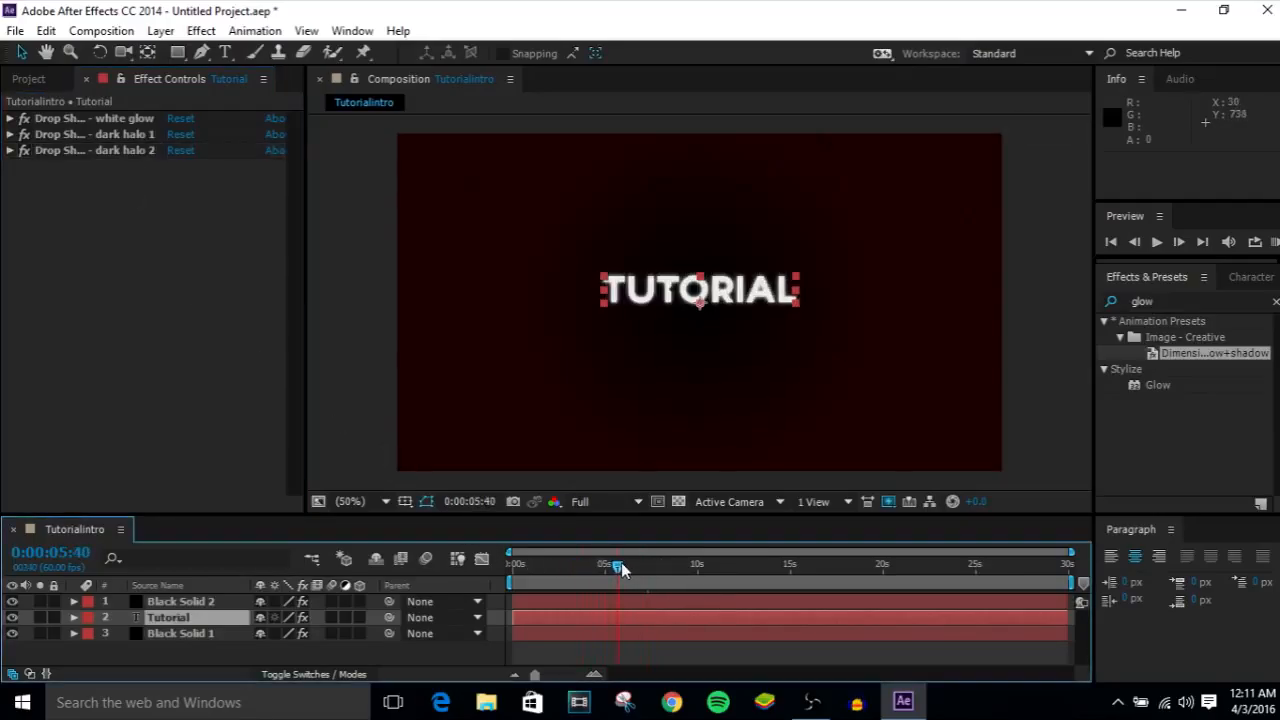
{"action": "left_click", "coordinate": [1150, 431]}
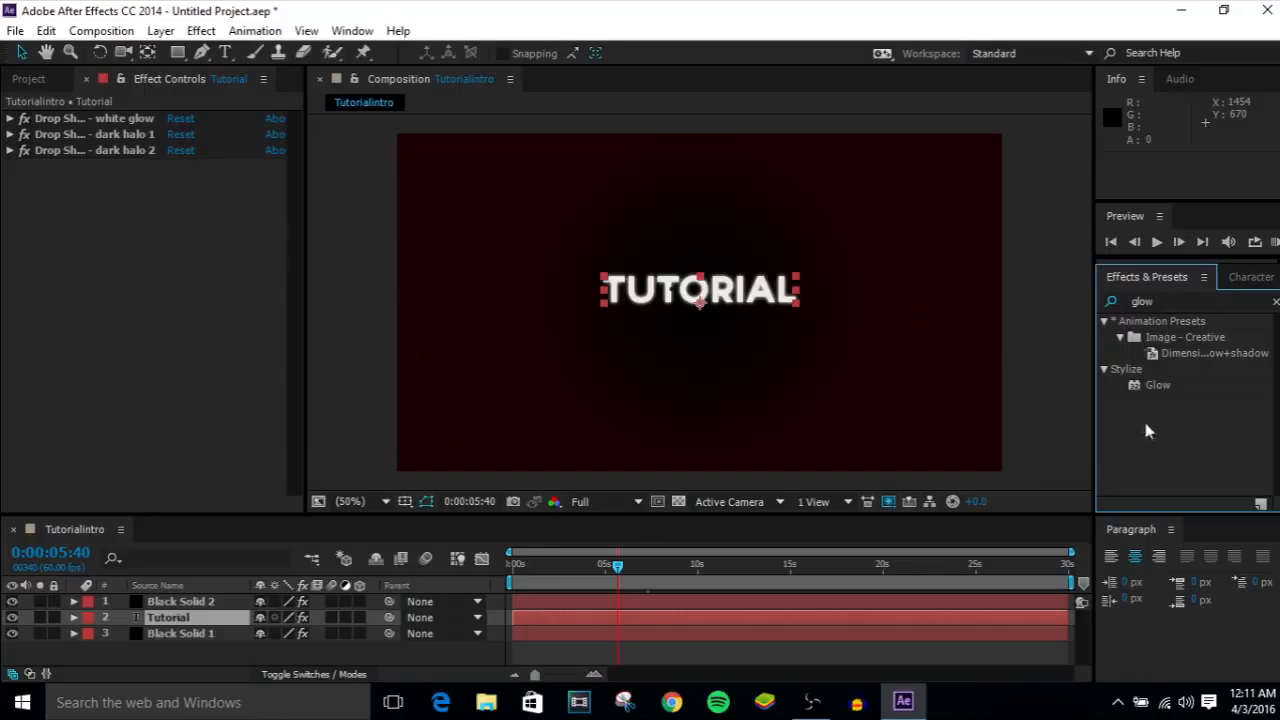
Step: Search the effects and presets for "3d" and browse the matching text animations and effects
{"action": "left_click", "coordinate": [1176, 301]}
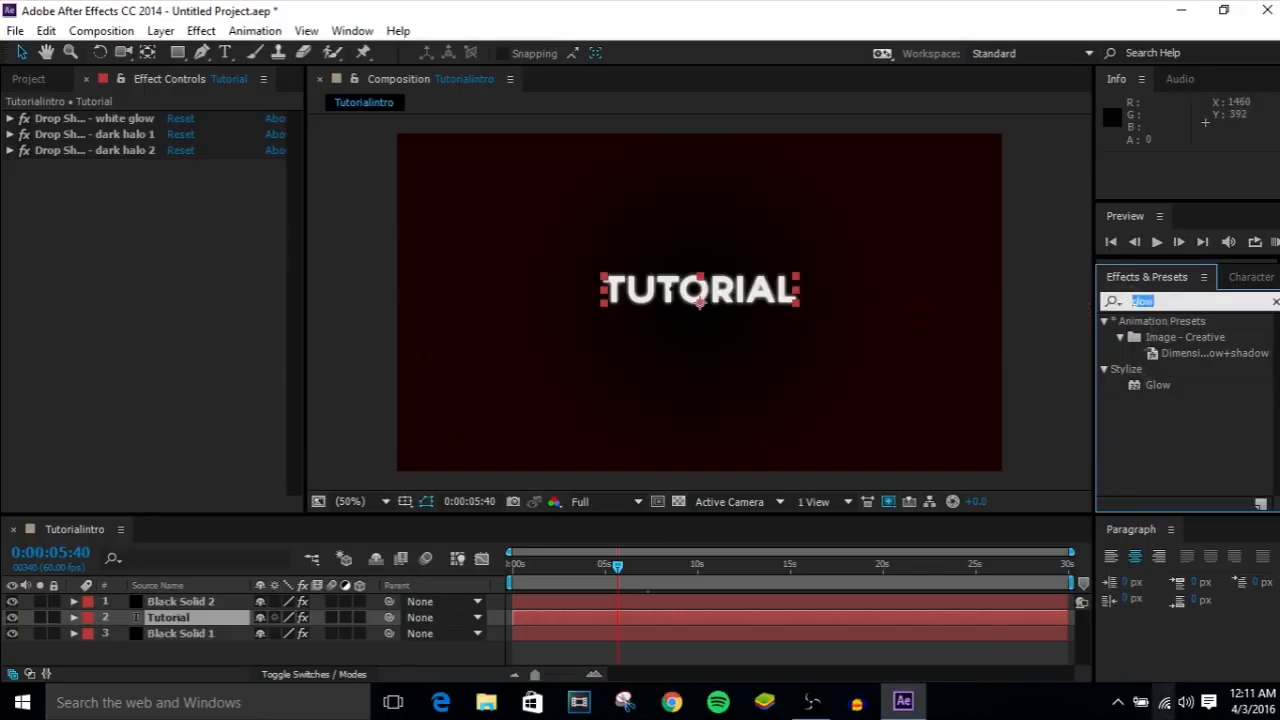
{"action": "type", "text": "3d"}
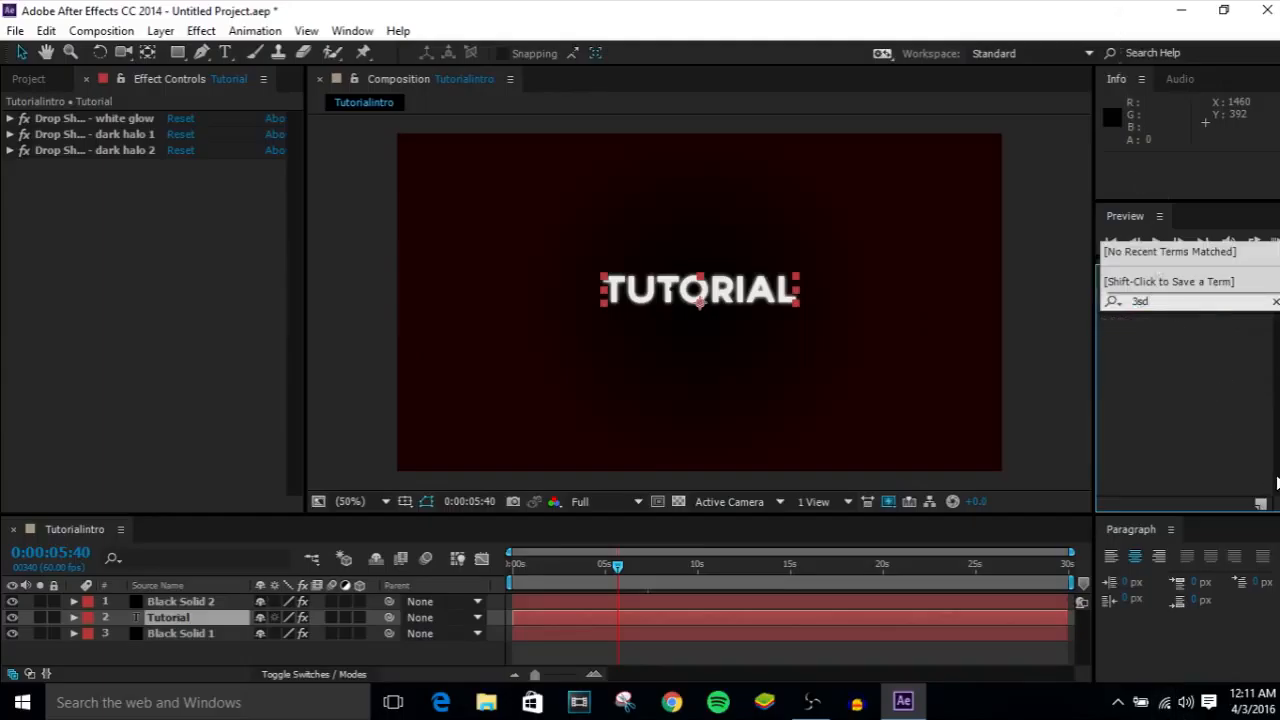
{"action": "key", "text": "BackSpace"}
{"action": "type", "text": "d"}
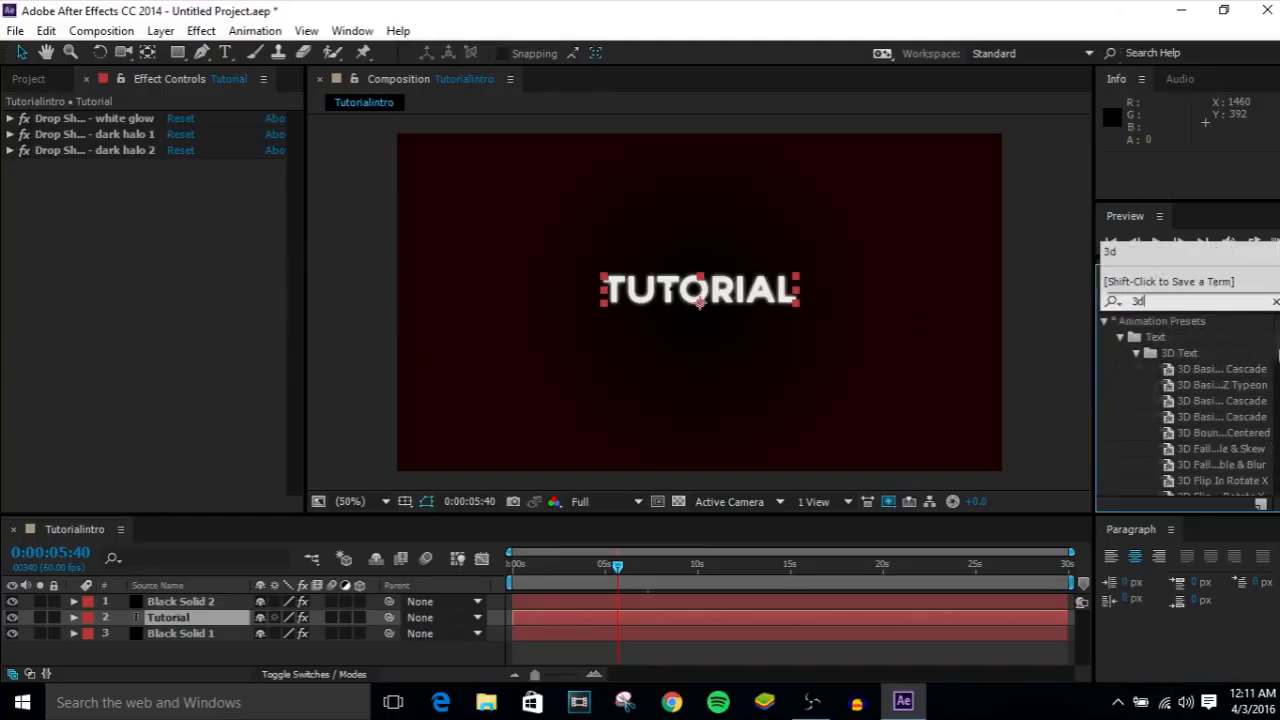
{"action": "left_click_drag", "start_coordinate": [1277, 338], "coordinate": [1277, 466]}
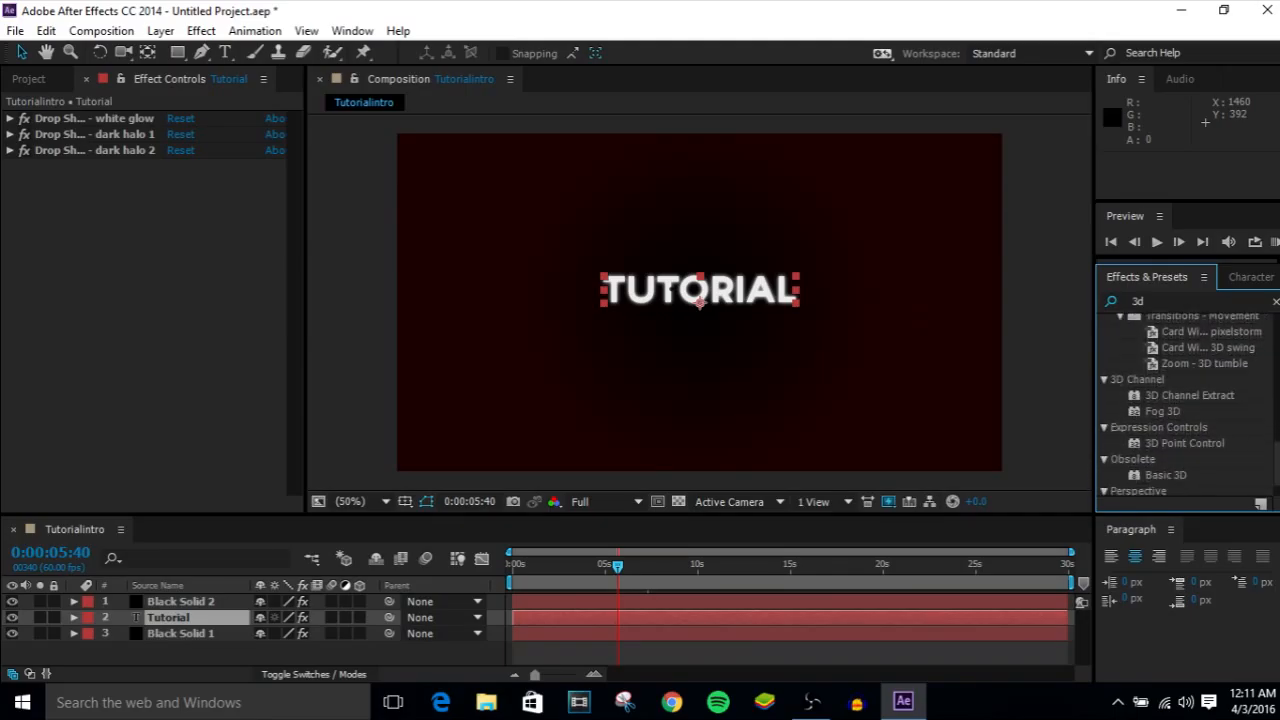
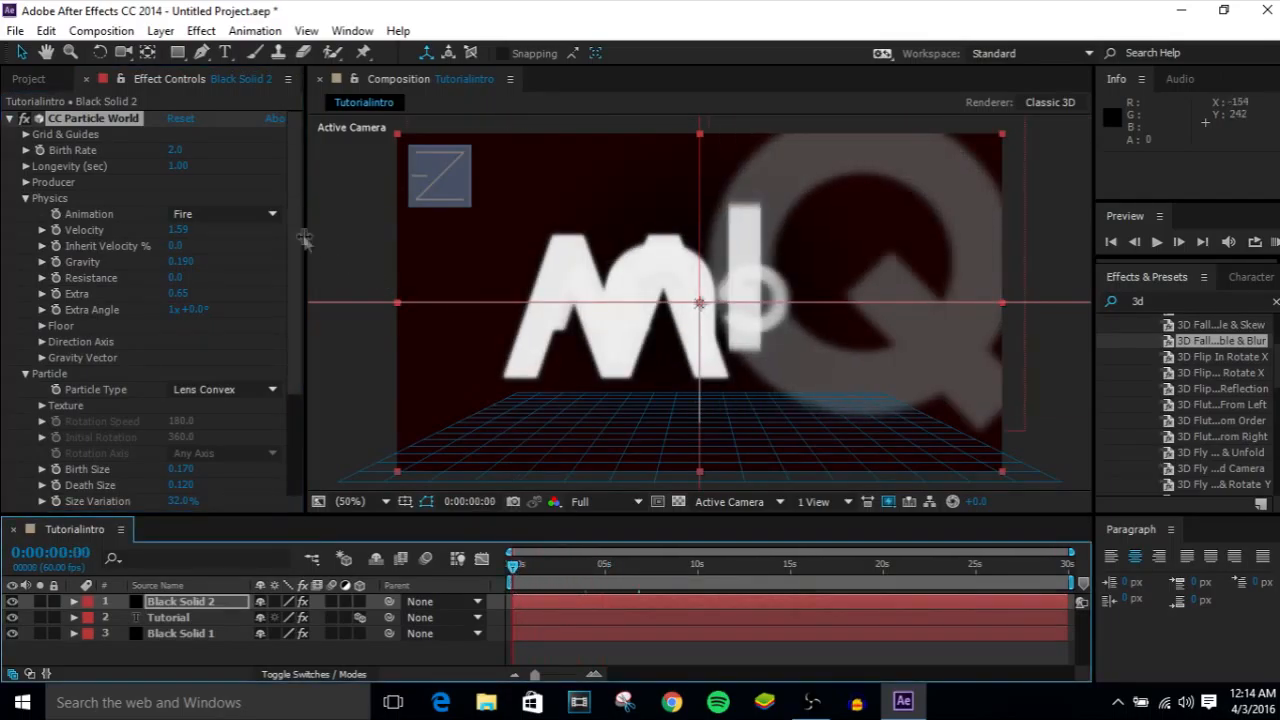
Step: Set the Color Map of the Black Solid 2 particles to Birth to Origin
{"action": "scroll", "coordinate": [290, 254], "scroll_direction": "down", "scroll_amount": 1}
{"action": "scroll", "coordinate": [290, 254], "scroll_direction": "down", "scroll_amount": 6}
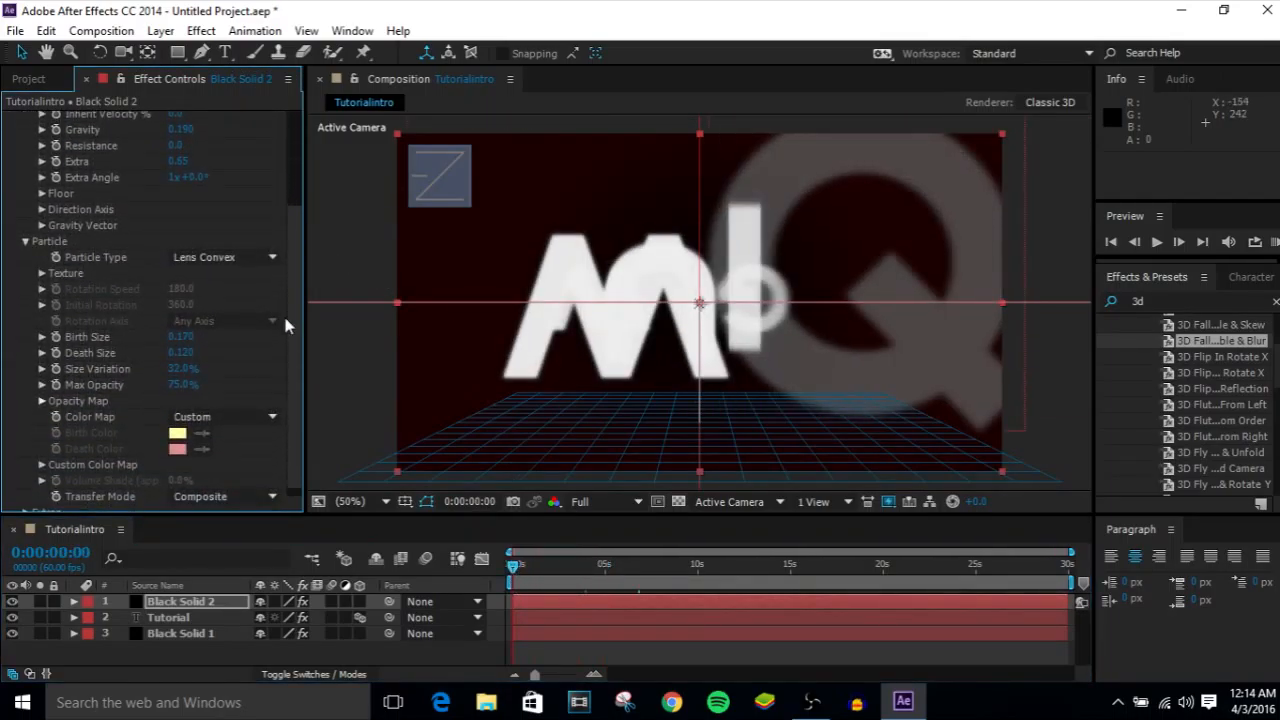
{"action": "left_click", "coordinate": [176, 409]}
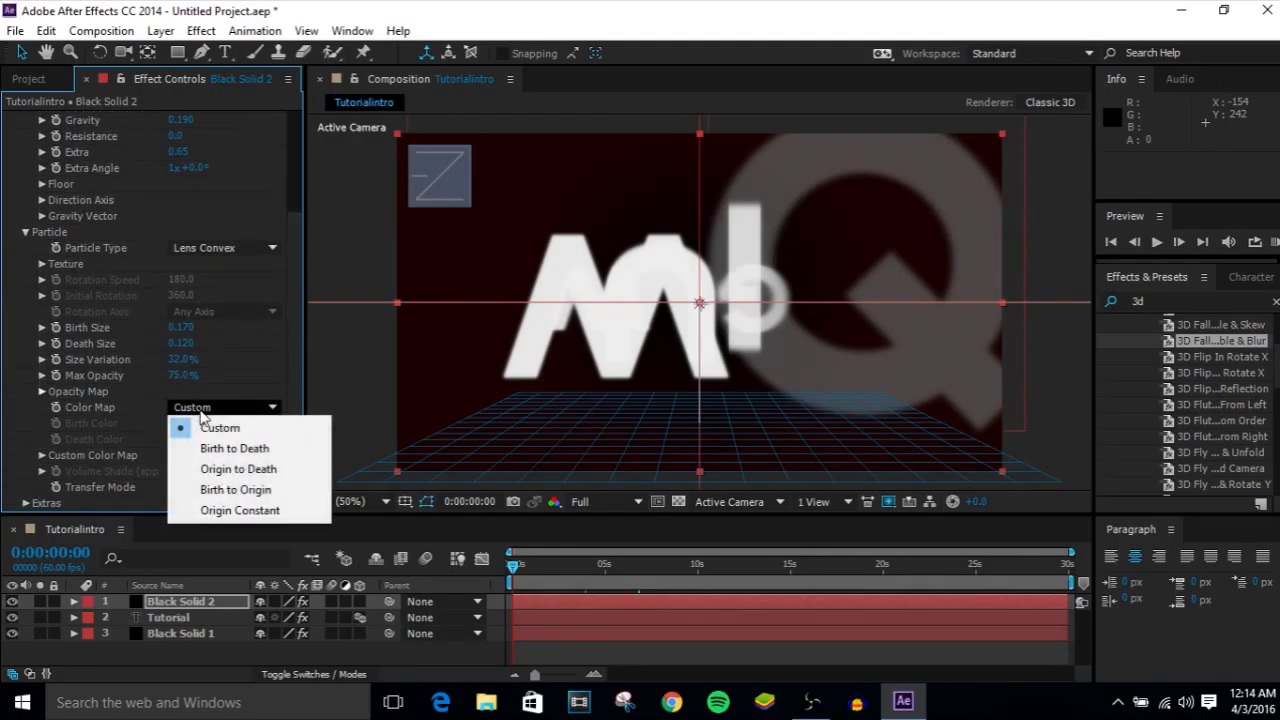
{"action": "left_click", "coordinate": [247, 491]}
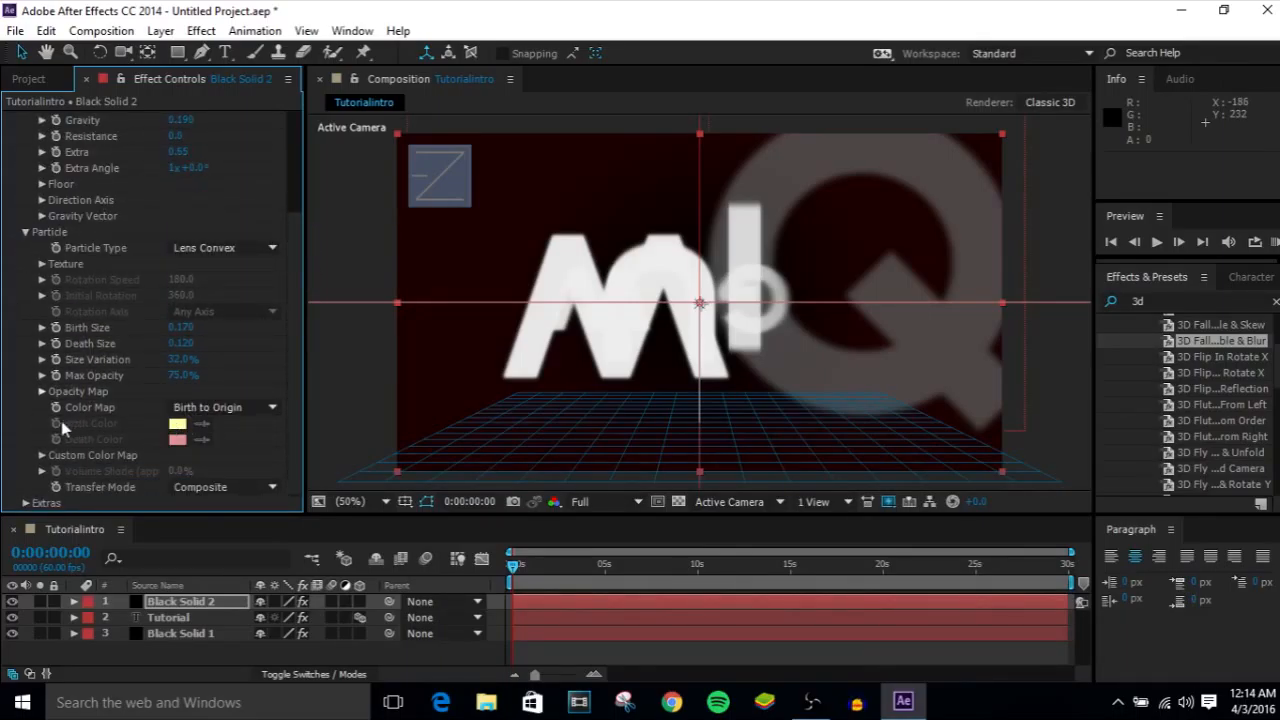
Step: Expand the particles' Opacity Map, redraw it at full height across its whole width, and preview it at about 6 seconds
{"action": "left_click", "coordinate": [42, 394]}
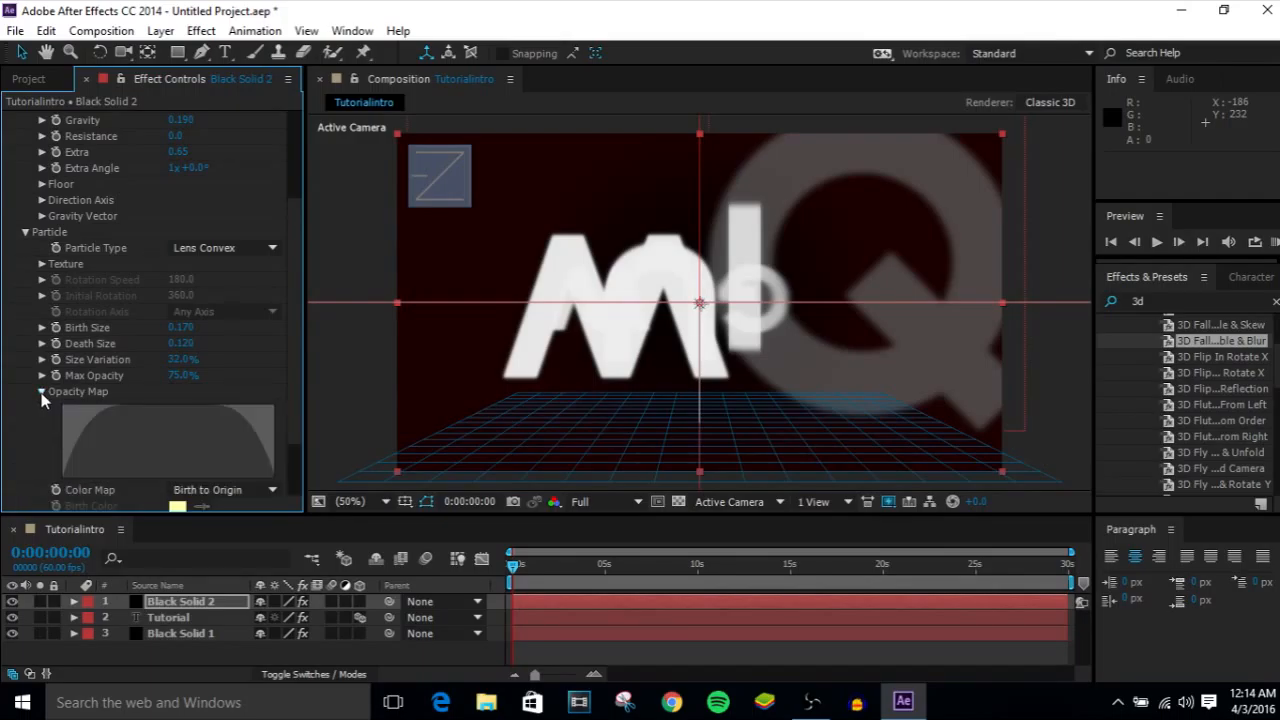
{"action": "scroll", "coordinate": [300, 433], "scroll_direction": "down", "scroll_amount": 3}
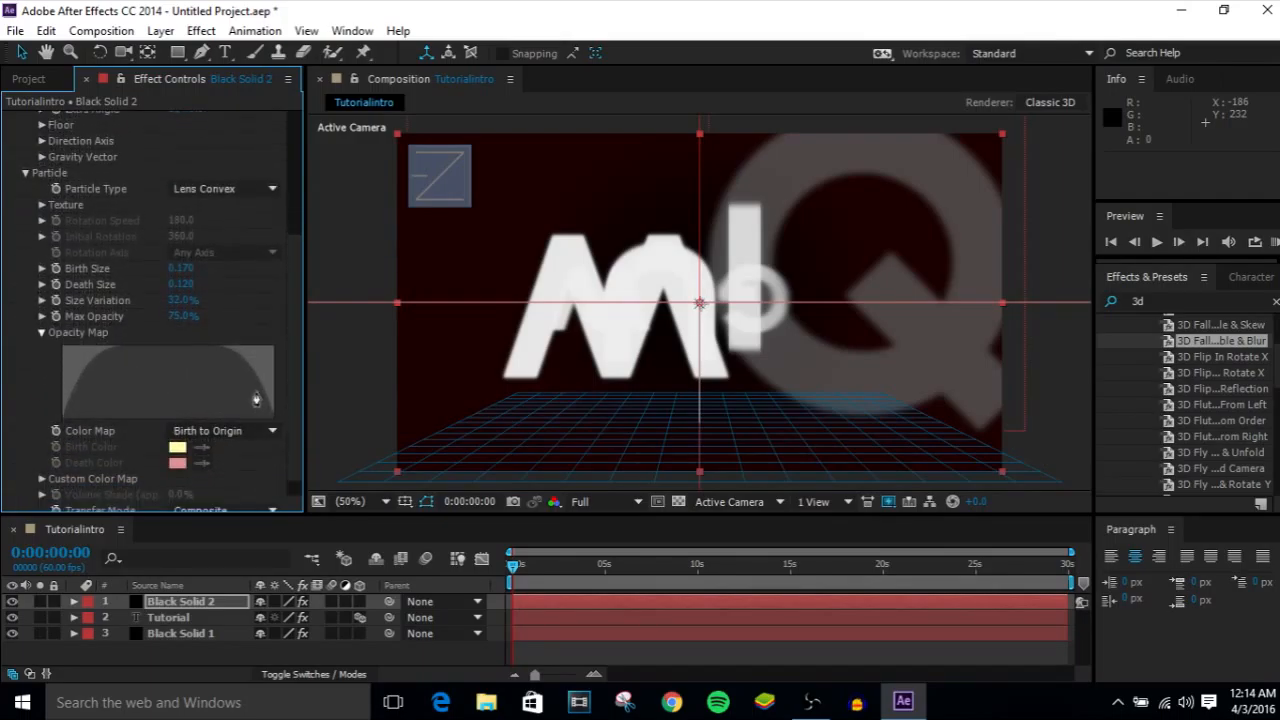
{"action": "mouse_move", "coordinate": [251, 364]}
{"action": "left_mouse_down"}
{"action": "mouse_move", "coordinate": [307, 337]}
{"action": "mouse_move", "coordinate": [234, 355]}
{"action": "left_mouse_up"}
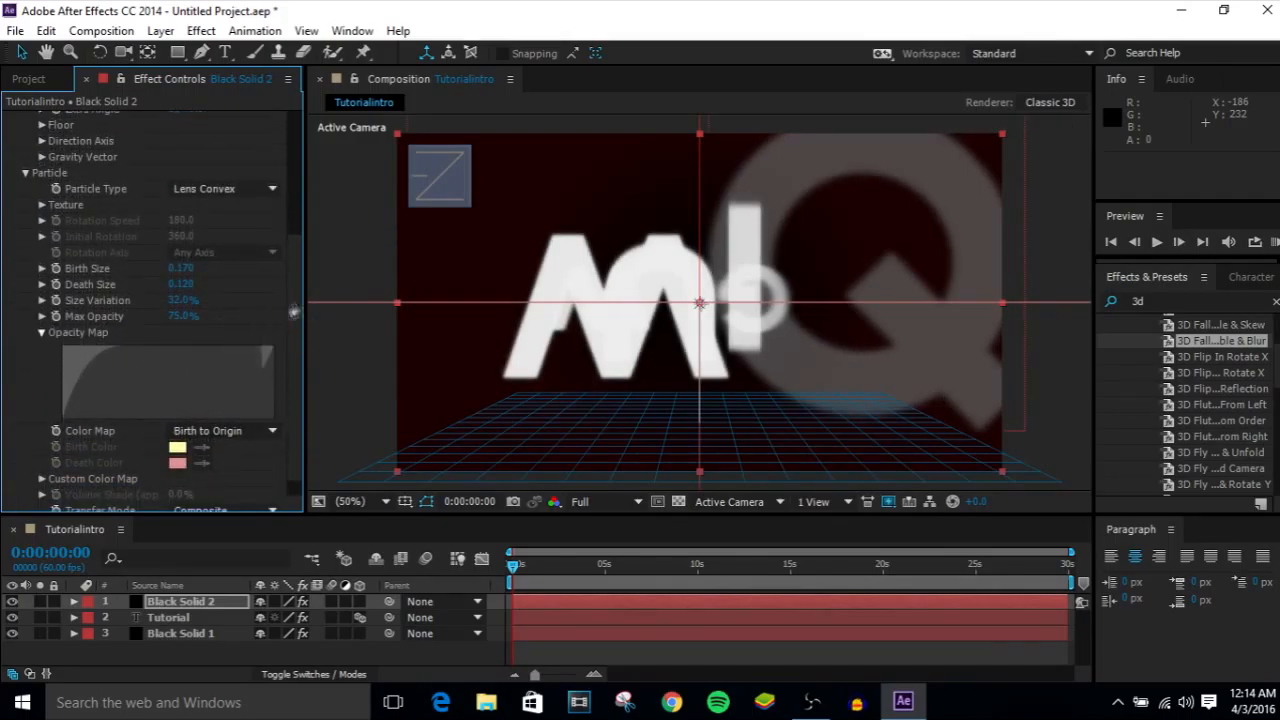
{"action": "mouse_move", "coordinate": [82, 355]}
{"action": "left_mouse_down"}
{"action": "mouse_move", "coordinate": [92, 382]}
{"action": "mouse_move", "coordinate": [40, 306]}
{"action": "mouse_move", "coordinate": [91, 281]}
{"action": "mouse_move", "coordinate": [282, 242]}
{"action": "left_mouse_up"}
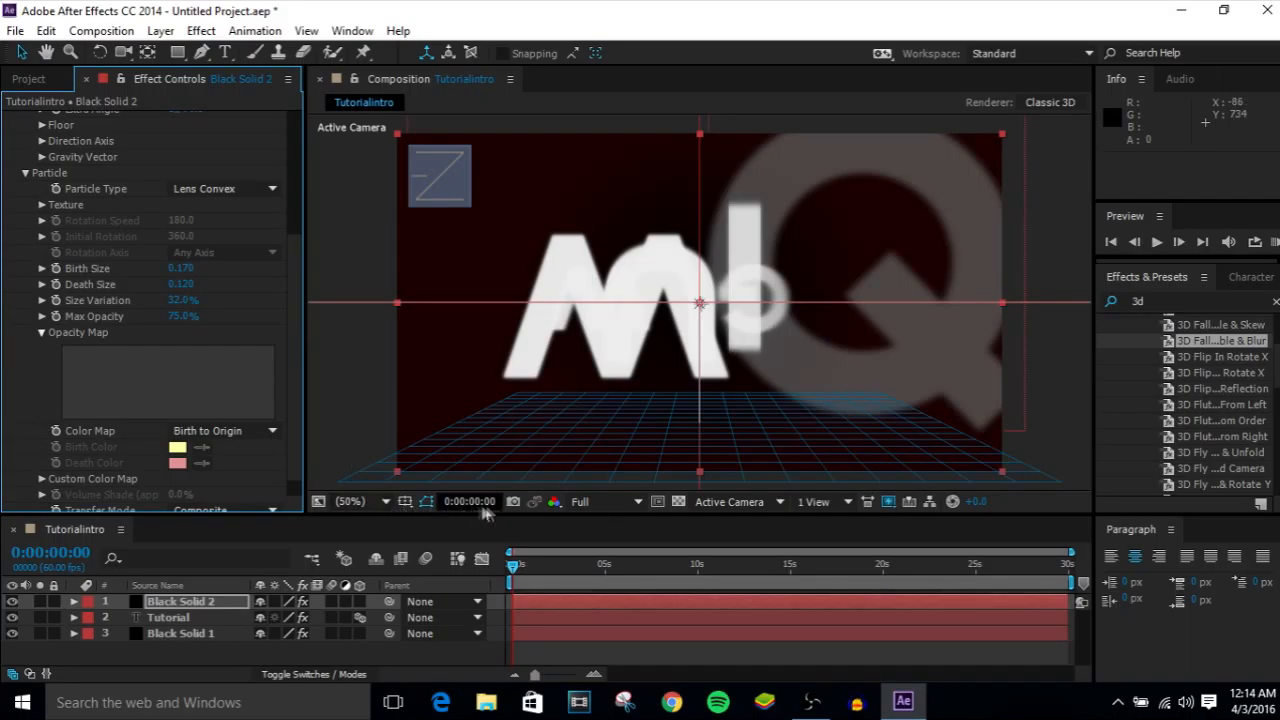
{"action": "left_click_drag", "start_coordinate": [513, 573], "coordinate": [628, 571]}
Step: Redraw the Opacity Map as a nearly flat curve slightly above half height and preview up to about 18 seconds
{"action": "mouse_move", "coordinate": [244, 364]}
{"action": "left_mouse_down"}
{"action": "mouse_move", "coordinate": [182, 384]}
{"action": "mouse_move", "coordinate": [40, 387]}
{"action": "mouse_move", "coordinate": [184, 442]}
{"action": "mouse_move", "coordinate": [290, 376]}
{"action": "left_mouse_up"}
{"action": "mouse_move", "coordinate": [629, 566]}
{"action": "left_mouse_down"}
{"action": "mouse_move", "coordinate": [677, 572]}
{"action": "mouse_move", "coordinate": [651, 570]}
{"action": "left_mouse_up"}
{"action": "mouse_move", "coordinate": [268, 385]}
{"action": "left_mouse_down"}
{"action": "mouse_move", "coordinate": [253, 415]}
{"action": "mouse_move", "coordinate": [212, 365]}
{"action": "mouse_move", "coordinate": [59, 388]}
{"action": "mouse_move", "coordinate": [272, 378]}
{"action": "left_mouse_up"}
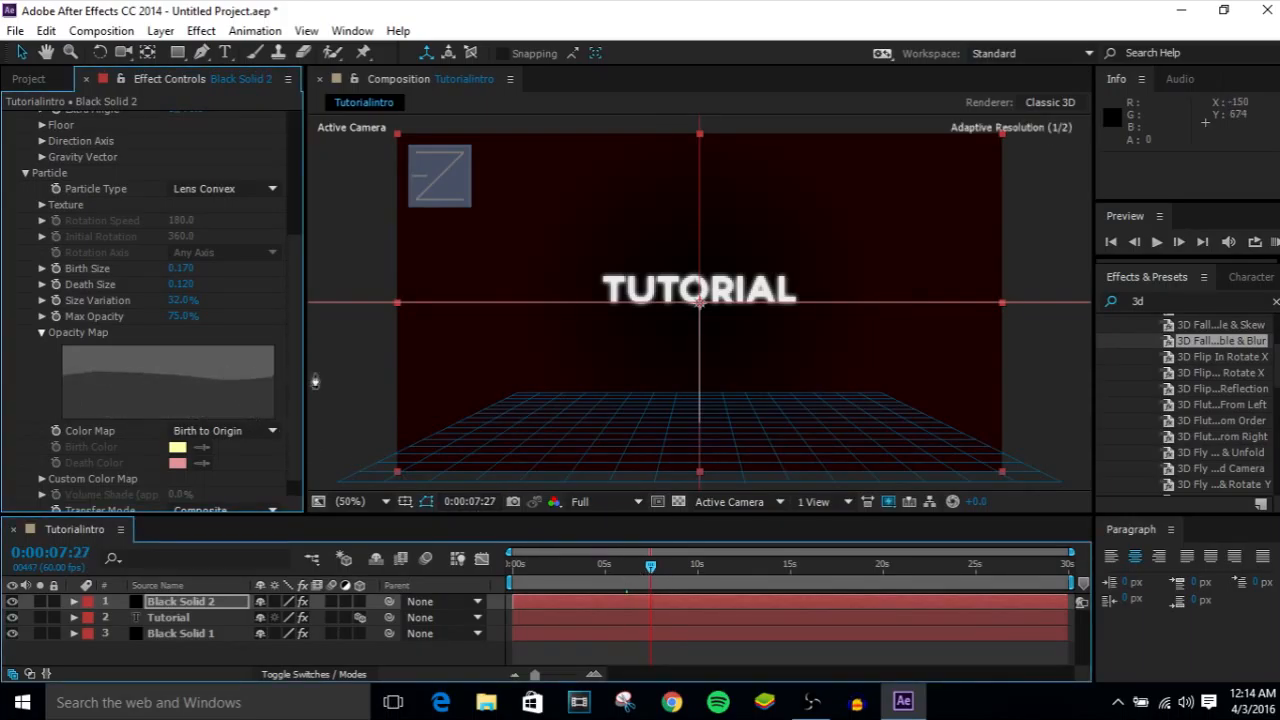
{"action": "left_click_drag", "start_coordinate": [651, 570], "coordinate": [860, 572]}
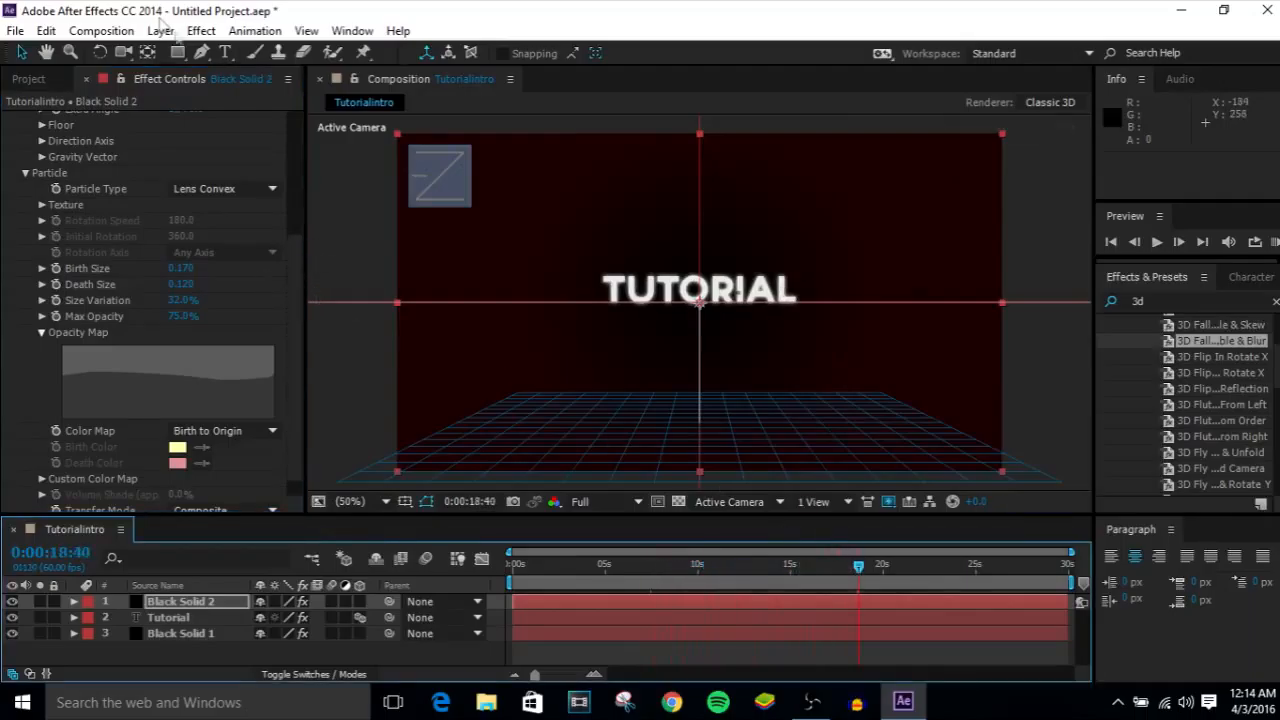
Step: Add the Tutorialintro composition to the render queue
{"action": "left_click", "coordinate": [46, 32]}
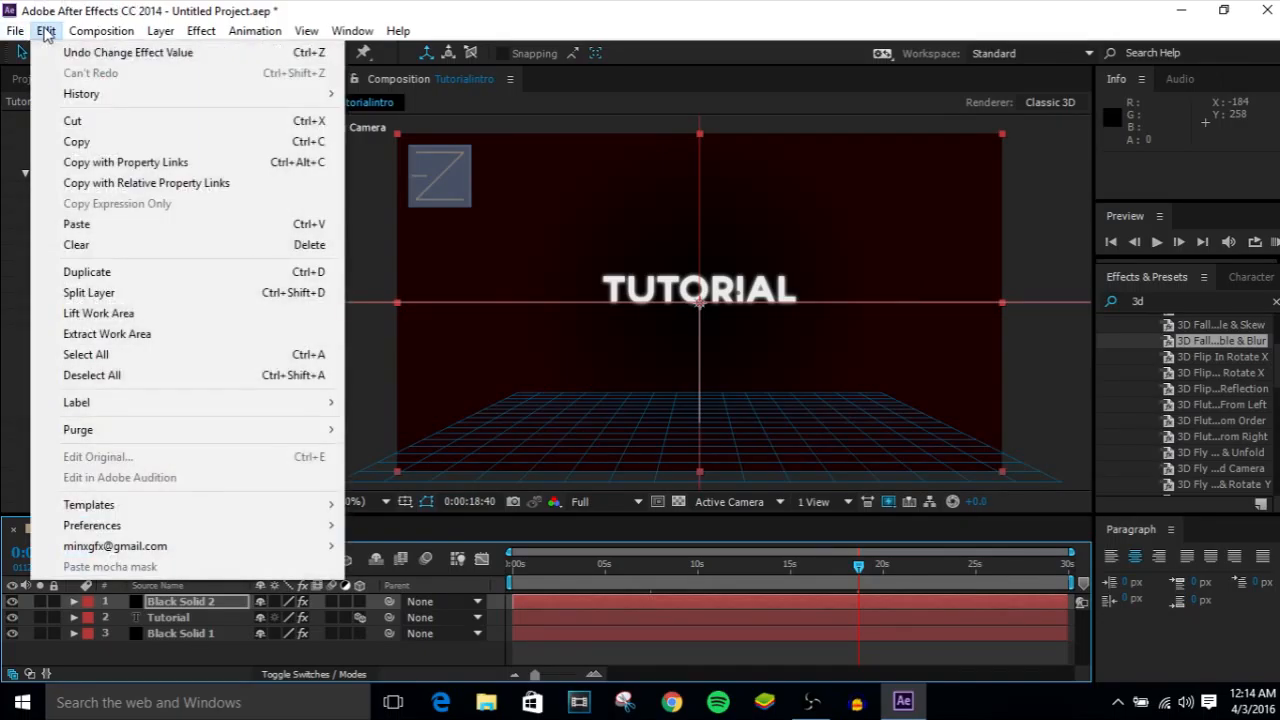
{"action": "mouse_move", "coordinate": [83, 28]}
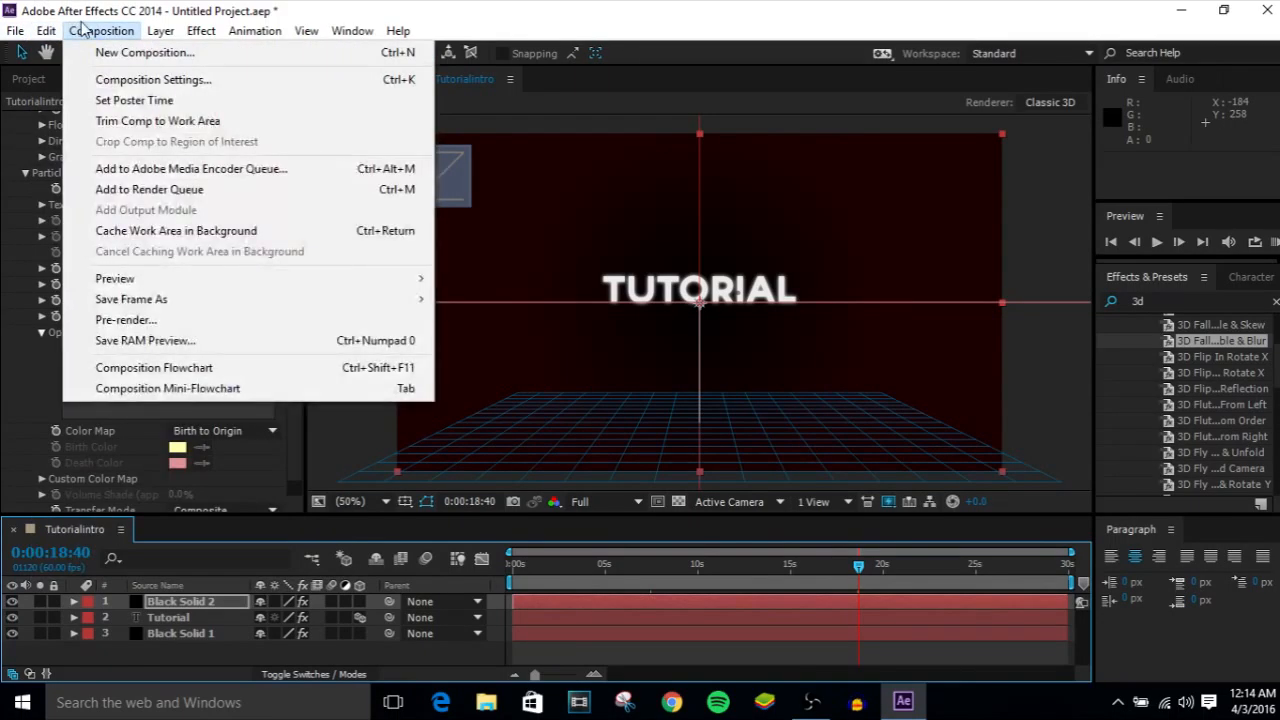
{"action": "left_click", "coordinate": [173, 195]}
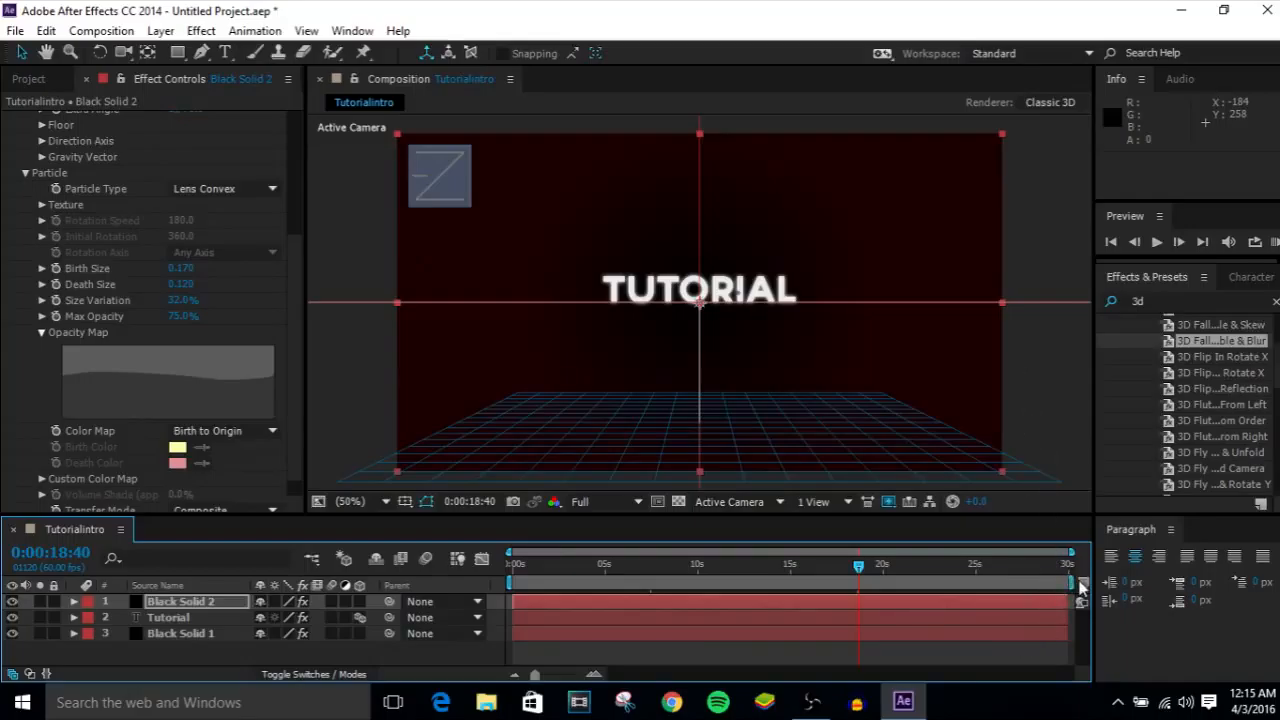
Step: Queue the Tutorialintro composition for rendering, start the render and stop it again
{"action": "key", "text": "ctrl+m"}
{"action": "left_click", "coordinate": [1038, 582]}
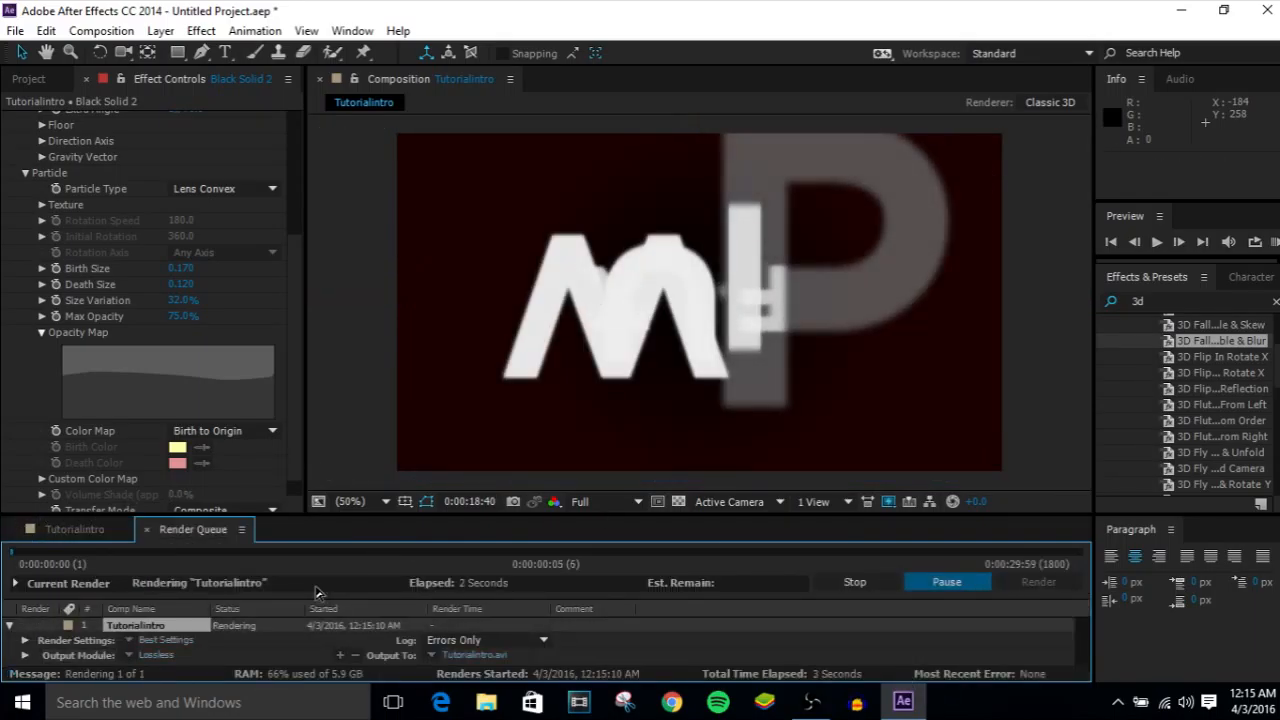
{"action": "left_click", "coordinate": [855, 582]}
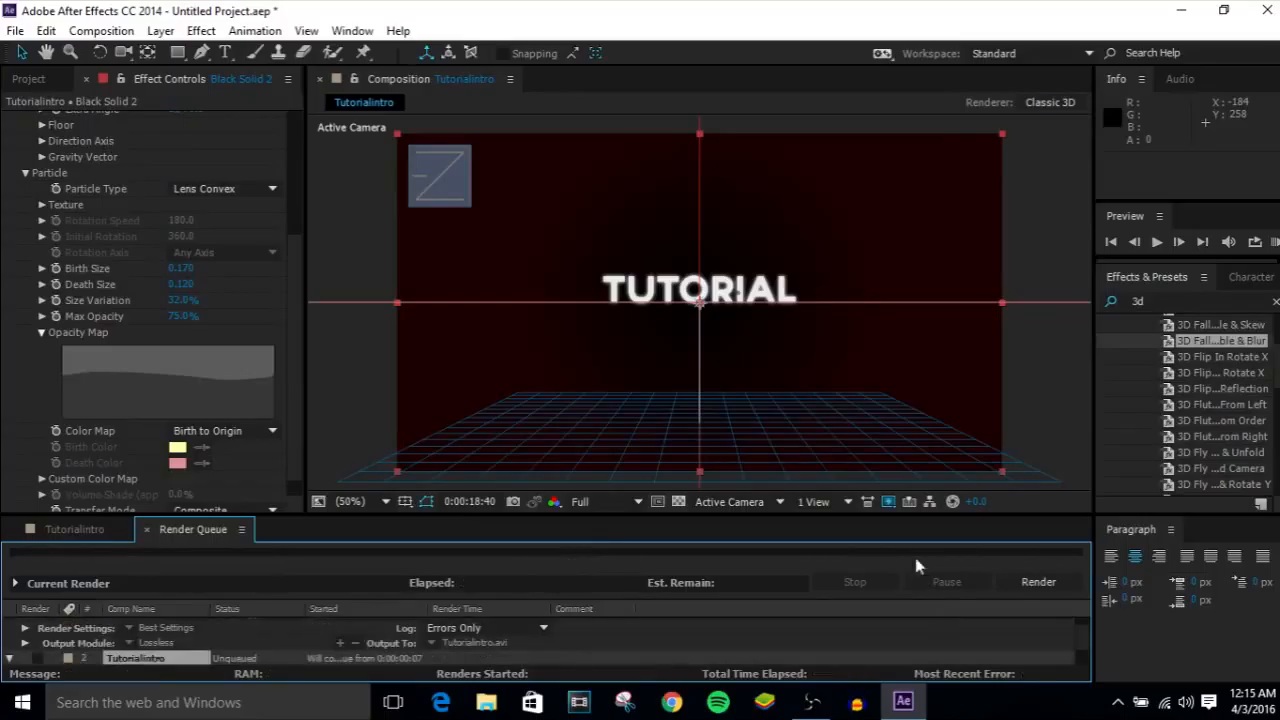
{"action": "mouse_move", "coordinate": [1080, 637]}
{"action": "left_mouse_down"}
{"action": "mouse_move", "coordinate": [1084, 671]}
{"action": "mouse_move", "coordinate": [1081, 637]}
{"action": "left_mouse_up"}
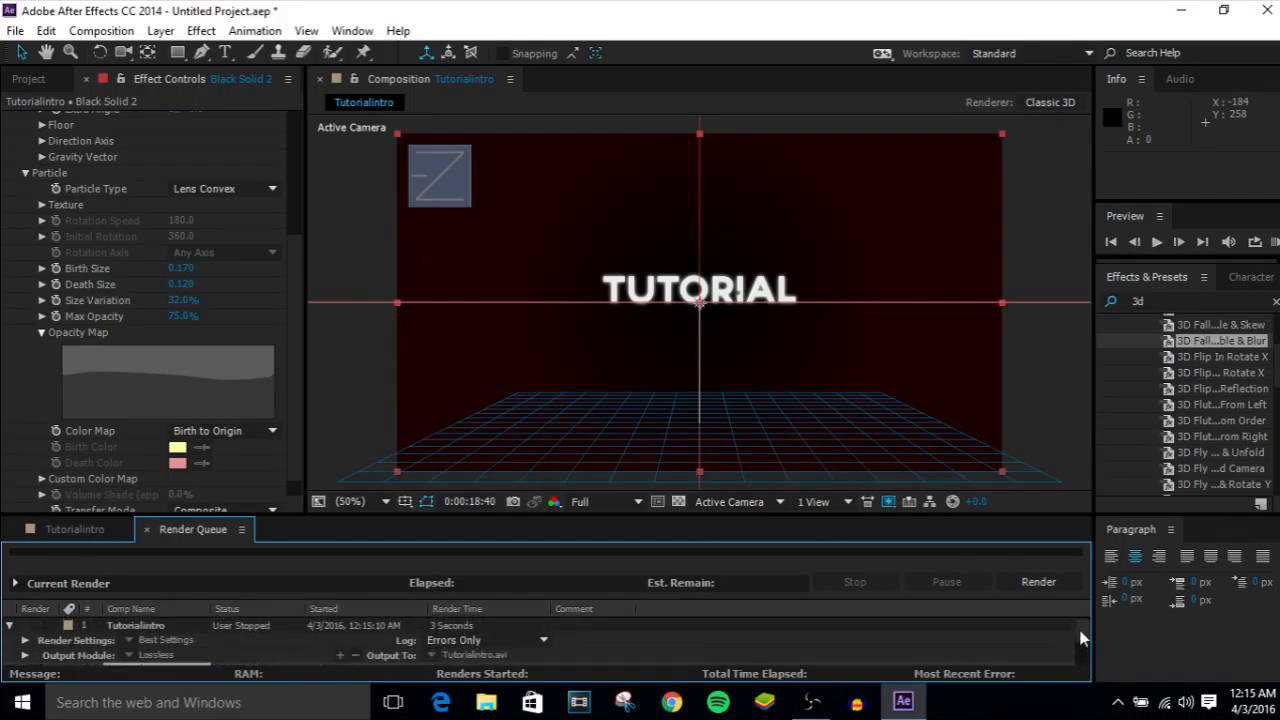
Step: Shorten the Tutorialintro work area to end at 0:00:12:11 and move the current time to 0:00:10:03
{"action": "left_click", "coordinate": [100, 532]}
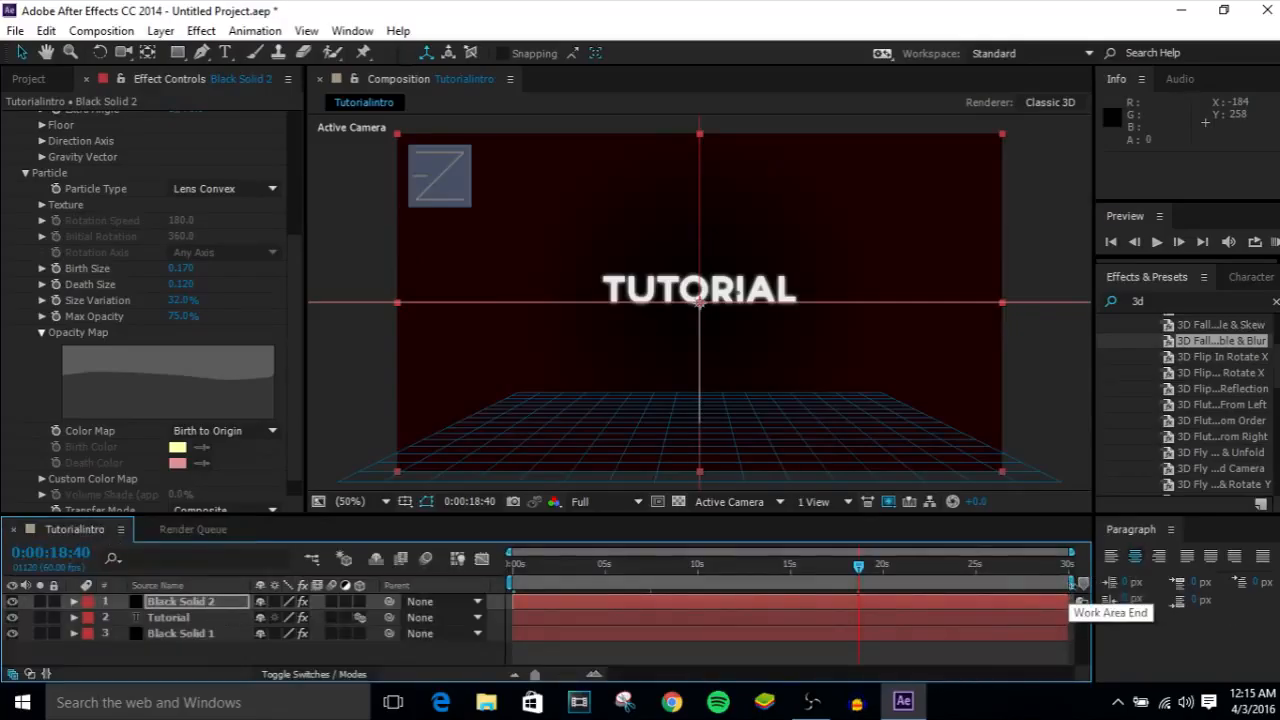
{"action": "mouse_move", "coordinate": [1073, 582]}
{"action": "left_mouse_down"}
{"action": "mouse_move", "coordinate": [1021, 570]}
{"action": "mouse_move", "coordinate": [866, 578]}
{"action": "left_mouse_up"}
{"action": "mouse_move", "coordinate": [816, 611]}
{"action": "left_mouse_down"}
{"action": "mouse_move", "coordinate": [720, 619]}
{"action": "mouse_move", "coordinate": [742, 622]}
{"action": "left_mouse_up"}
{"action": "left_click_drag", "start_coordinate": [860, 577], "coordinate": [698, 568]}
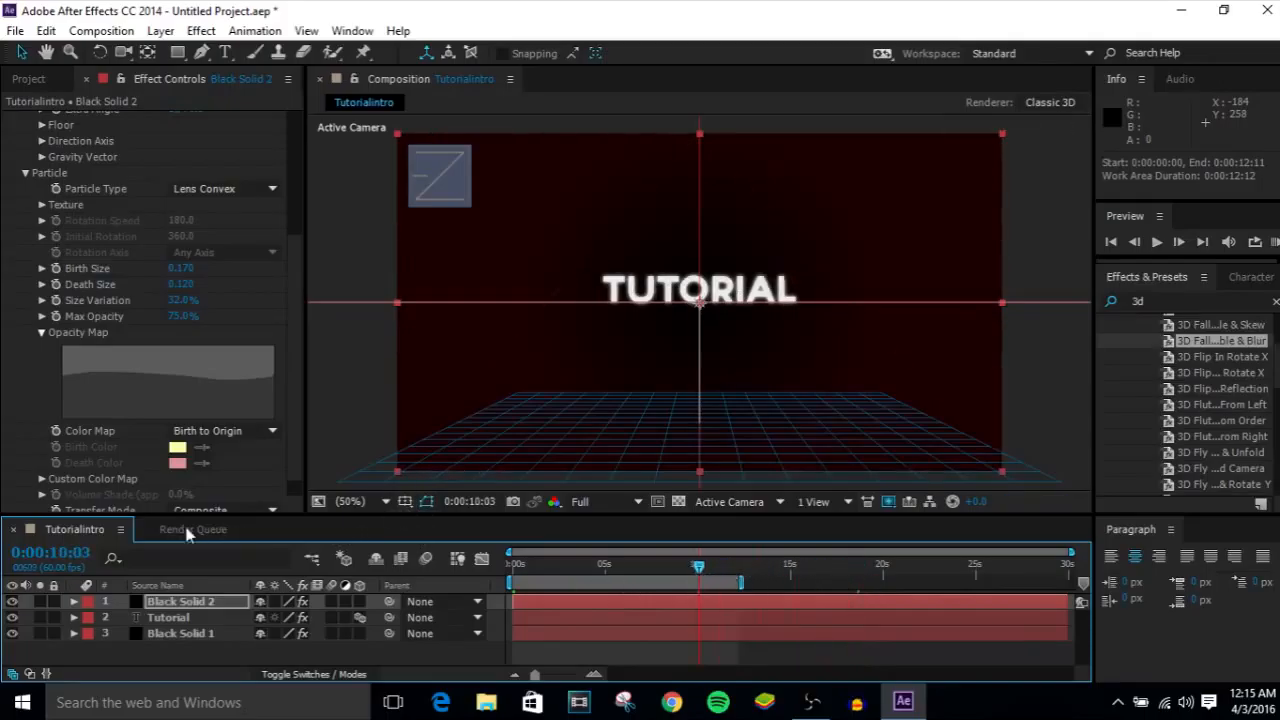
Step: Bring back the render queue, enlarge it to show both Tutorialintro items, and check the second item's render settings choices
{"action": "left_click", "coordinate": [187, 531]}
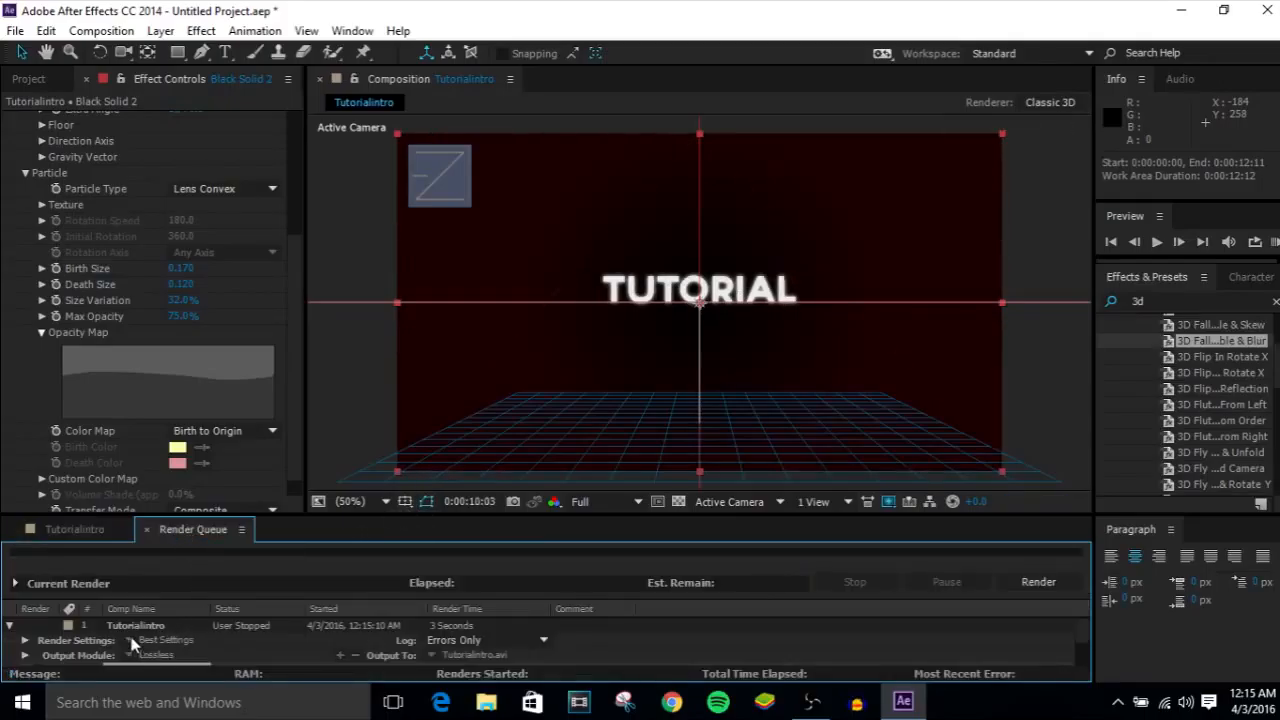
{"action": "left_click_drag", "start_coordinate": [1081, 645], "coordinate": [1083, 668]}
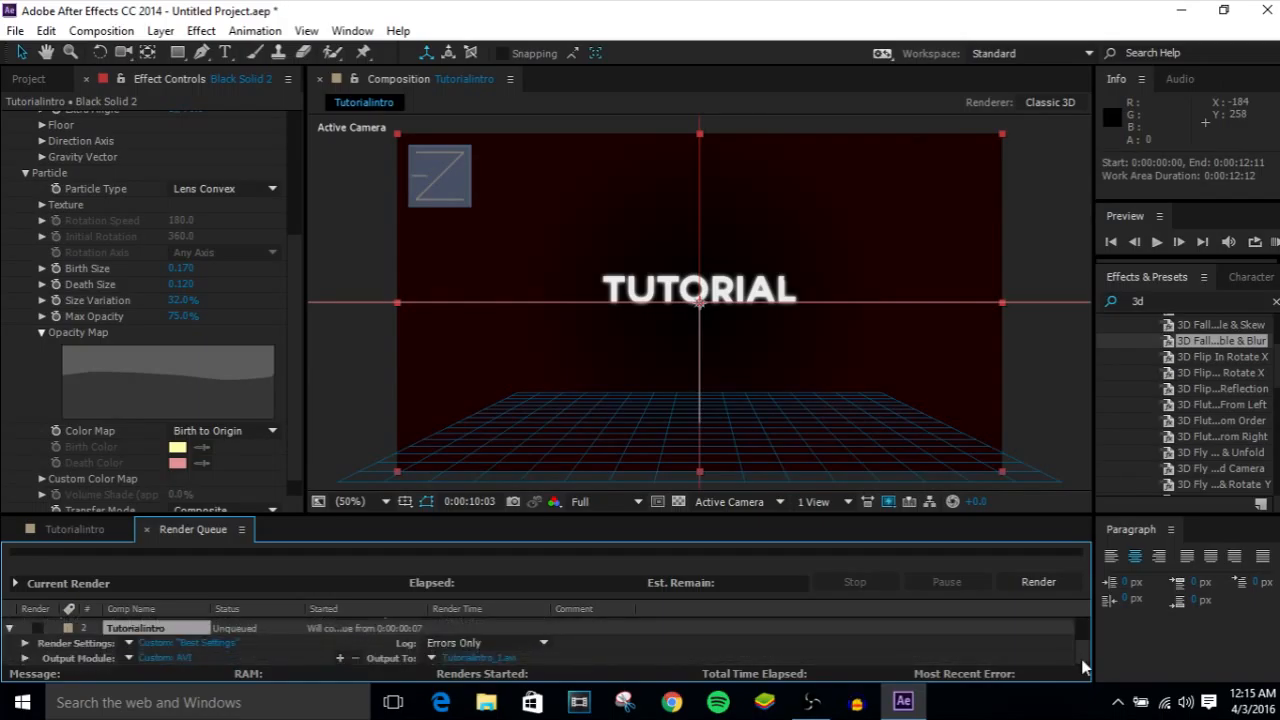
{"action": "left_click_drag", "start_coordinate": [603, 516], "coordinate": [620, 412]}
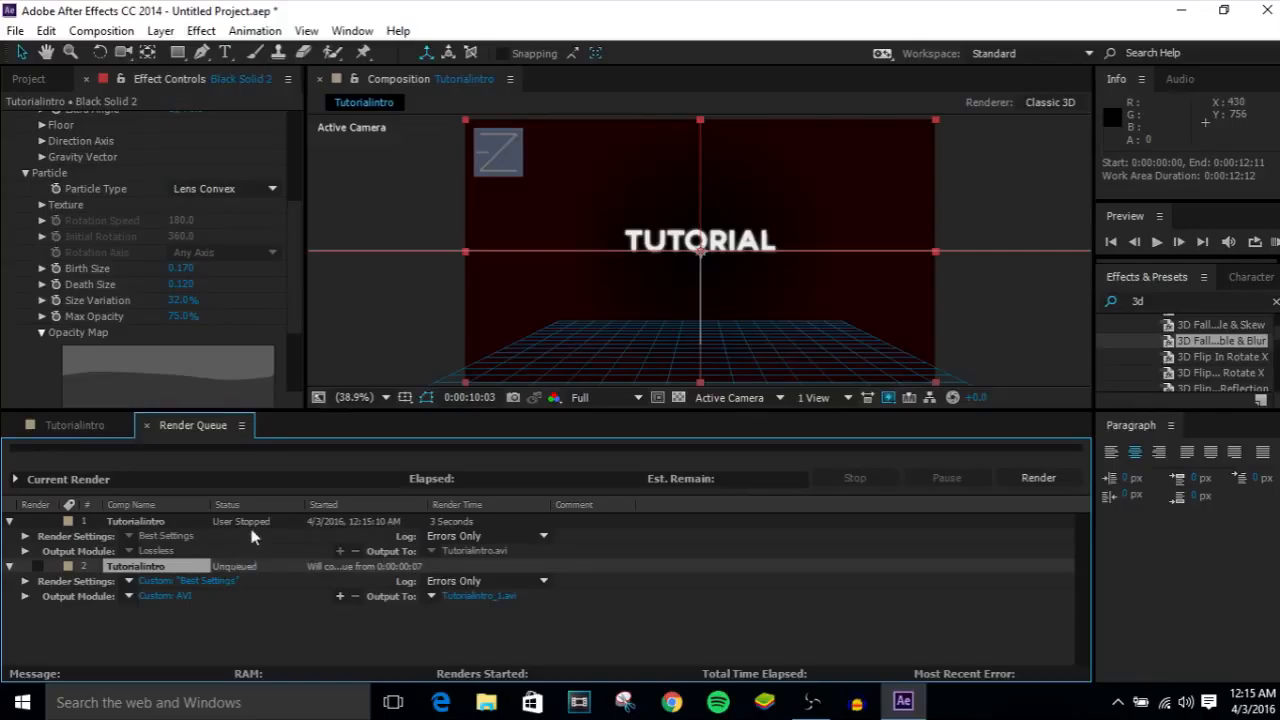
{"action": "left_click", "coordinate": [131, 545]}
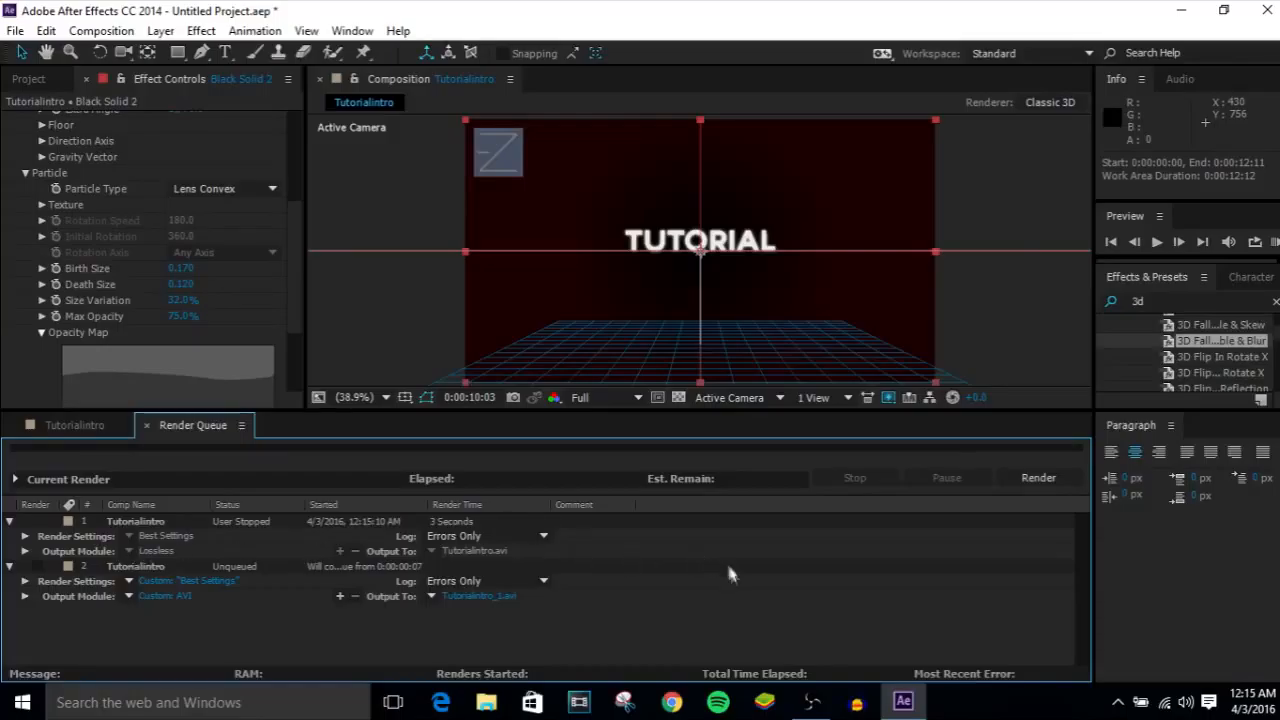
{"action": "left_click", "coordinate": [129, 581]}
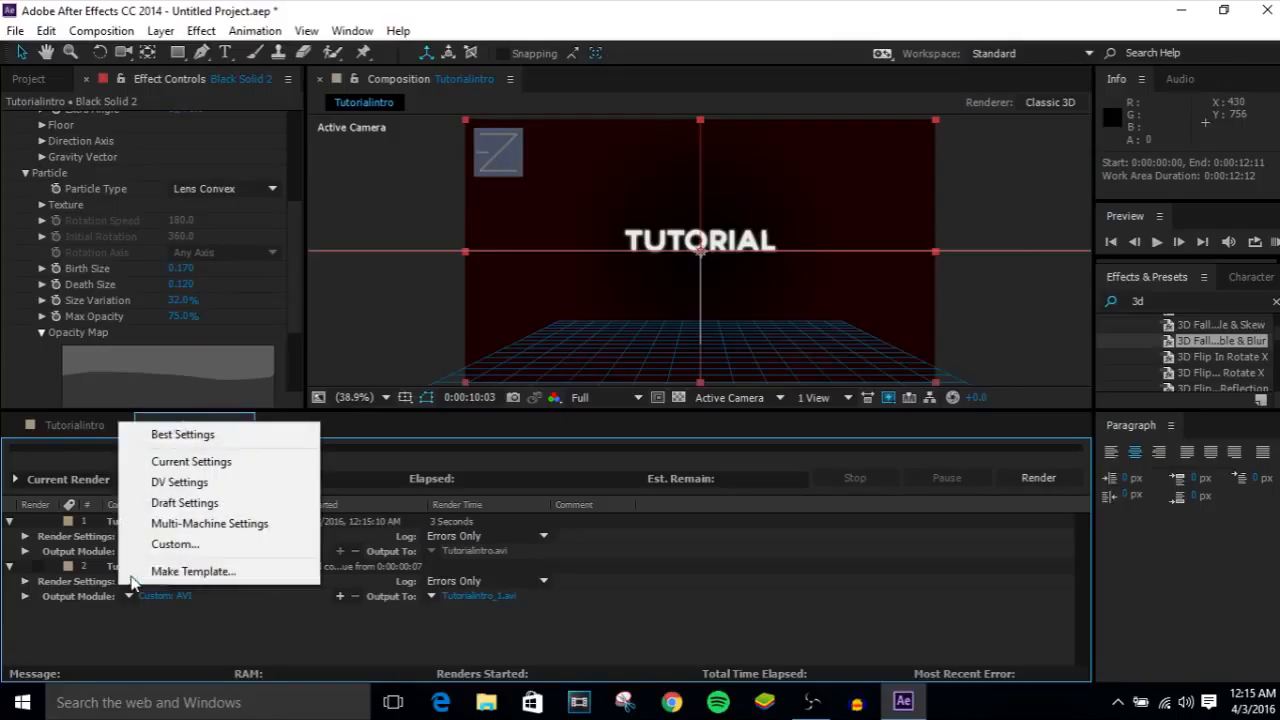
{"action": "left_click", "coordinate": [138, 637]}
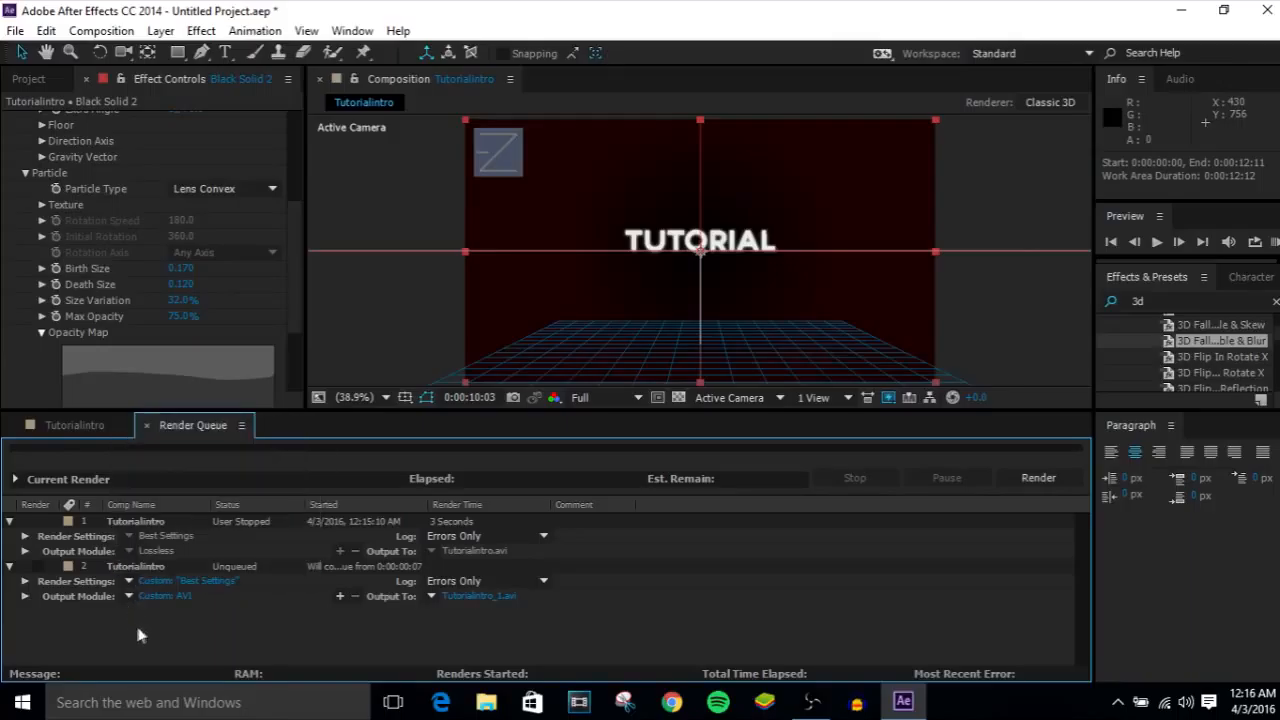
Step: Try to render the stopped and unqueued Tutorialintro items already in the render queue
{"action": "left_click", "coordinate": [1038, 478]}
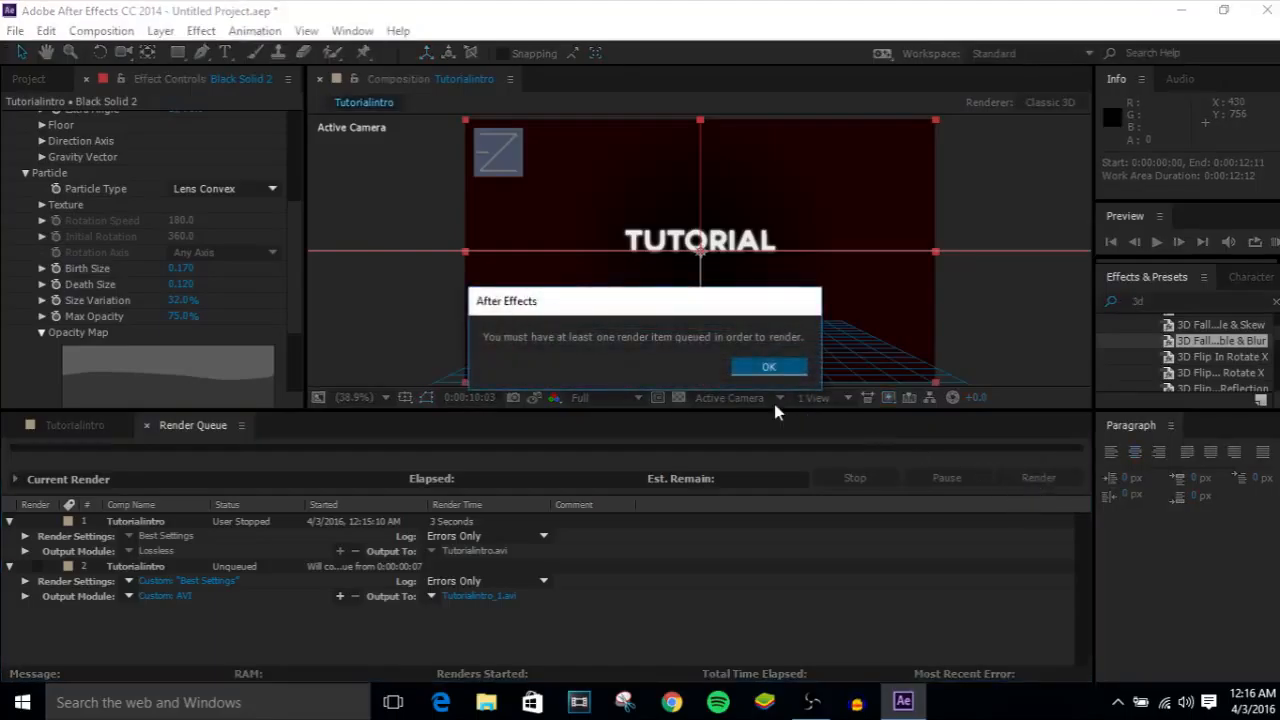
{"action": "left_click", "coordinate": [768, 367]}
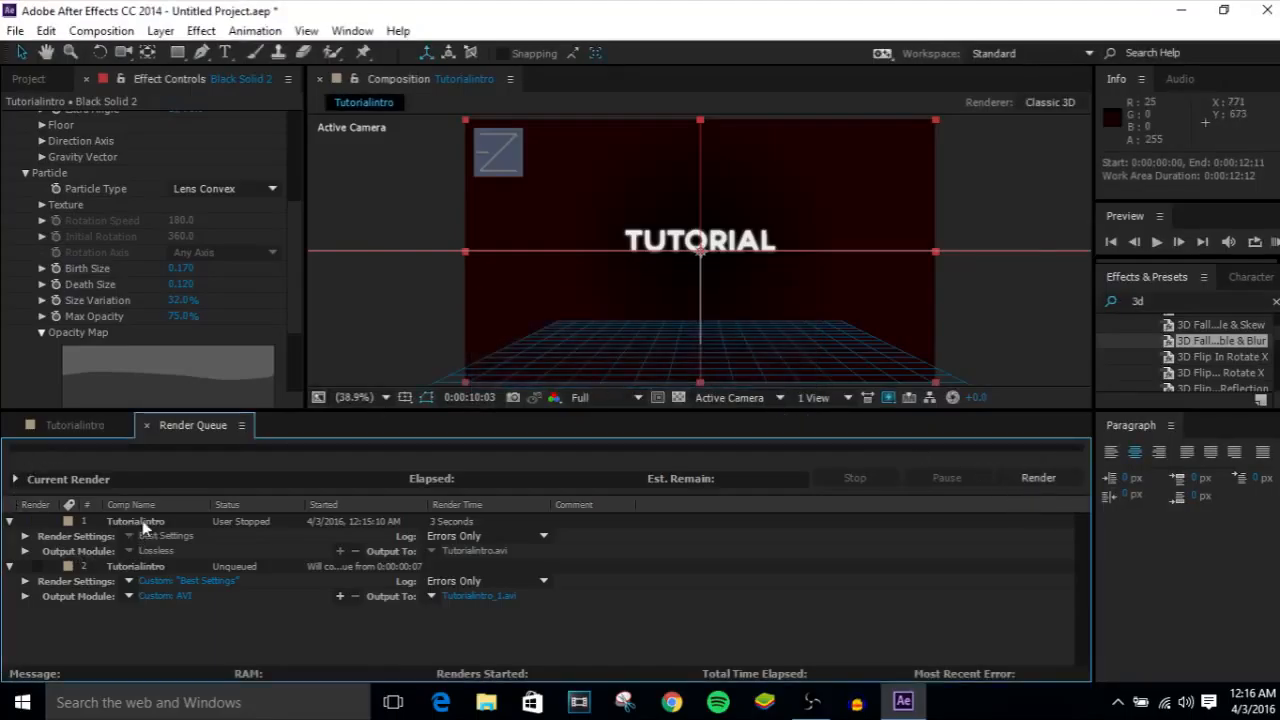
{"action": "left_click", "coordinate": [142, 520]}
{"action": "left_click", "coordinate": [159, 625]}
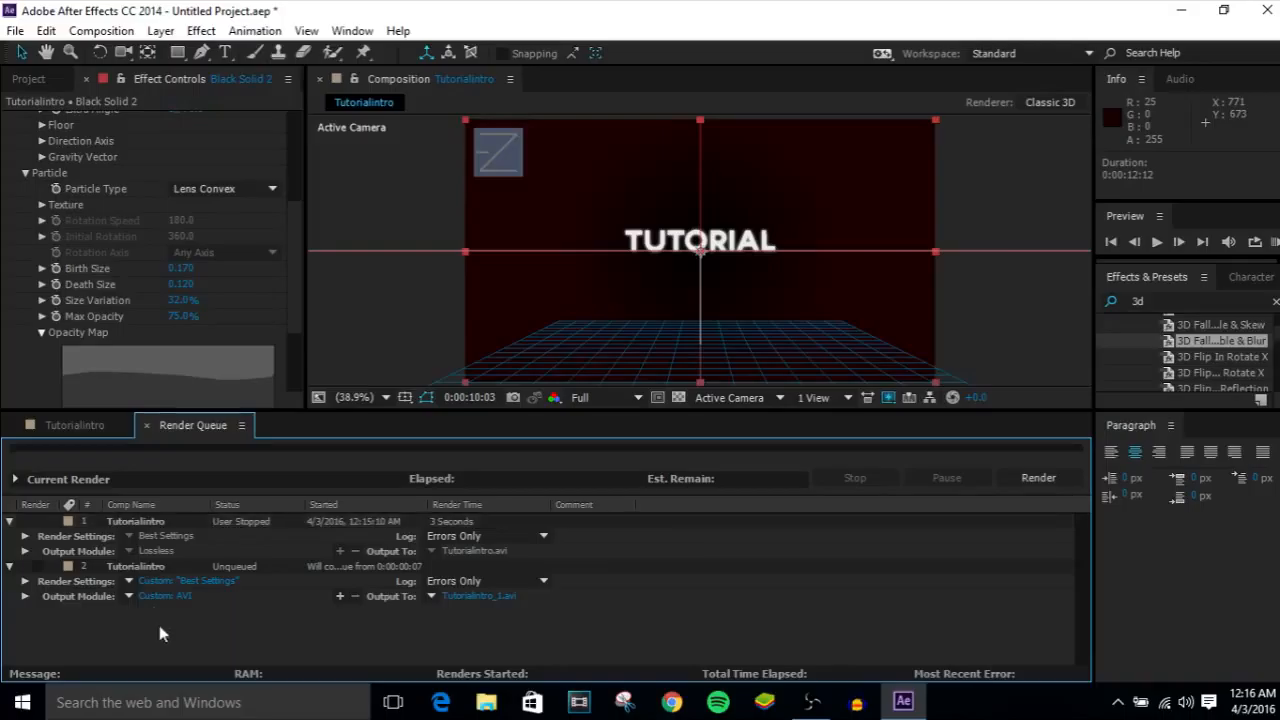
{"action": "left_click", "coordinate": [159, 522]}
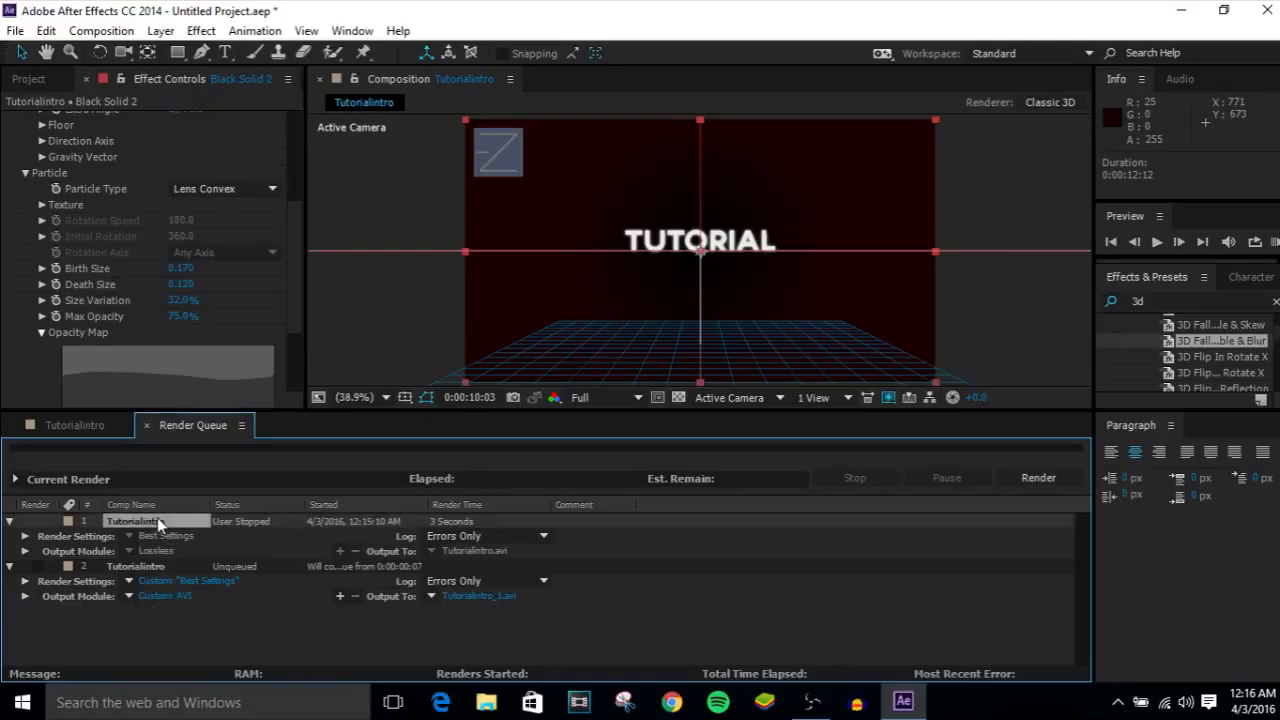
{"action": "left_click", "coordinate": [1036, 478]}
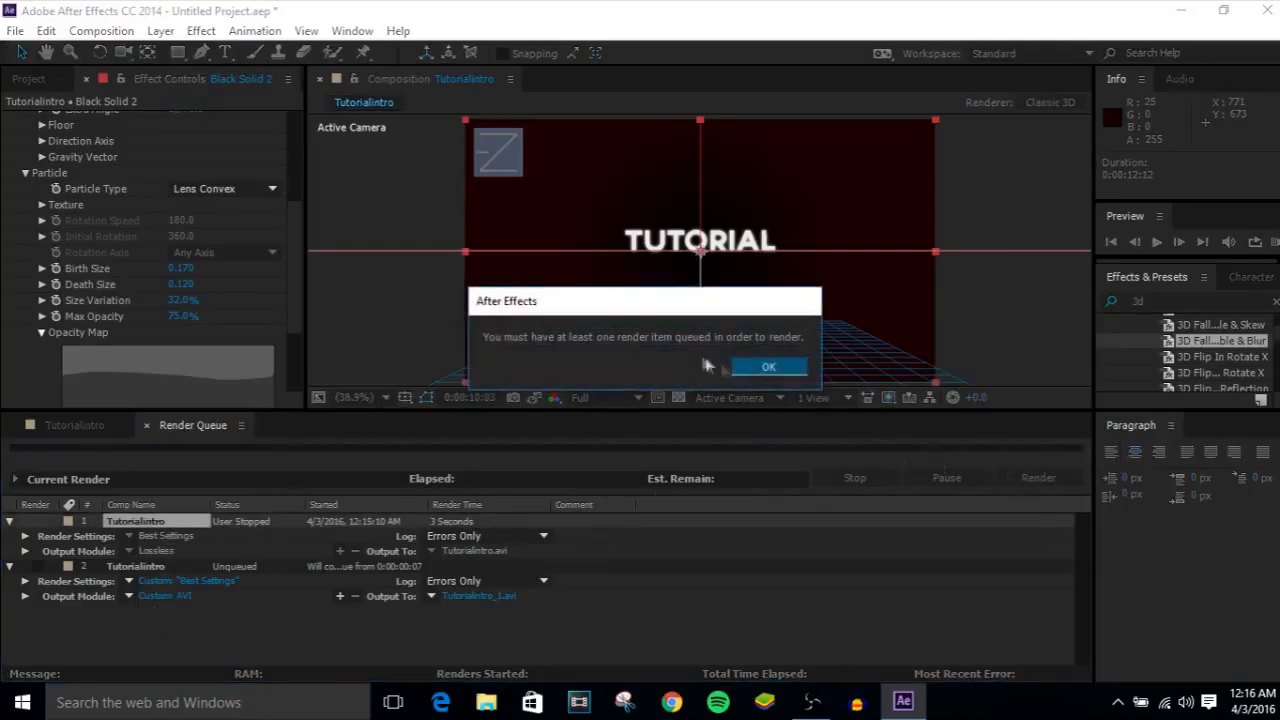
{"action": "left_click", "coordinate": [769, 367]}
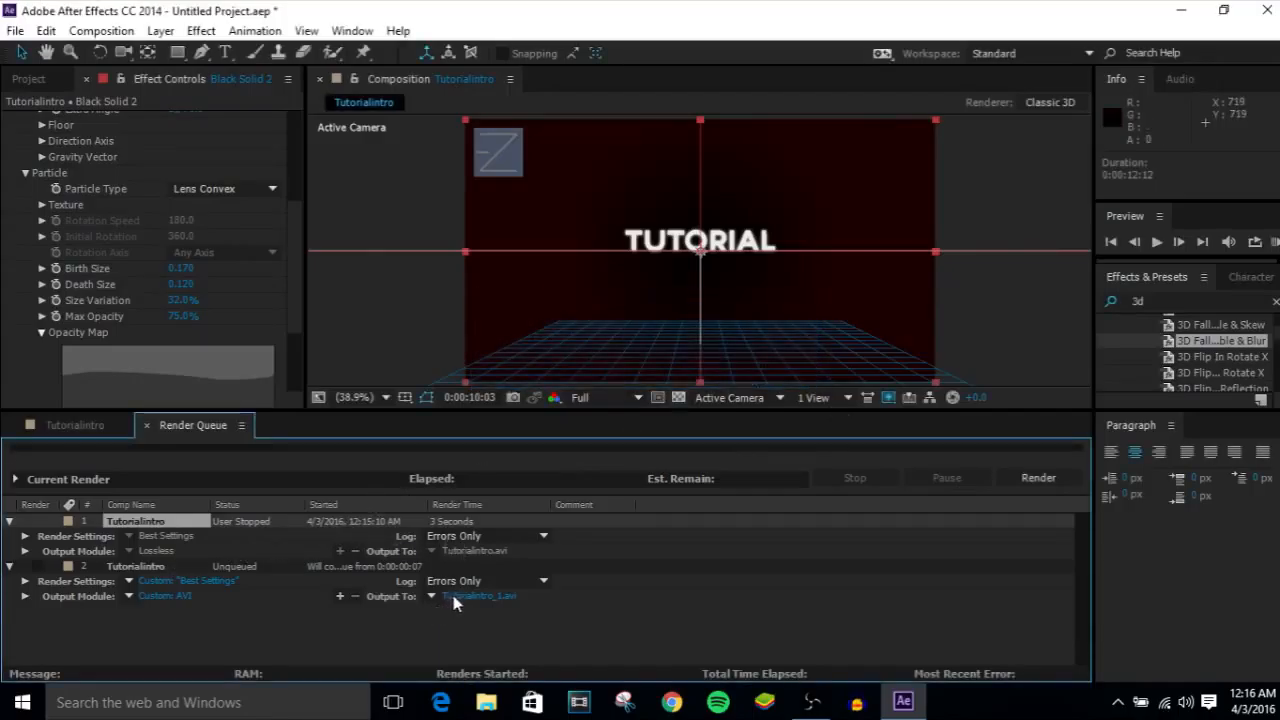
{"action": "left_click", "coordinate": [211, 596]}
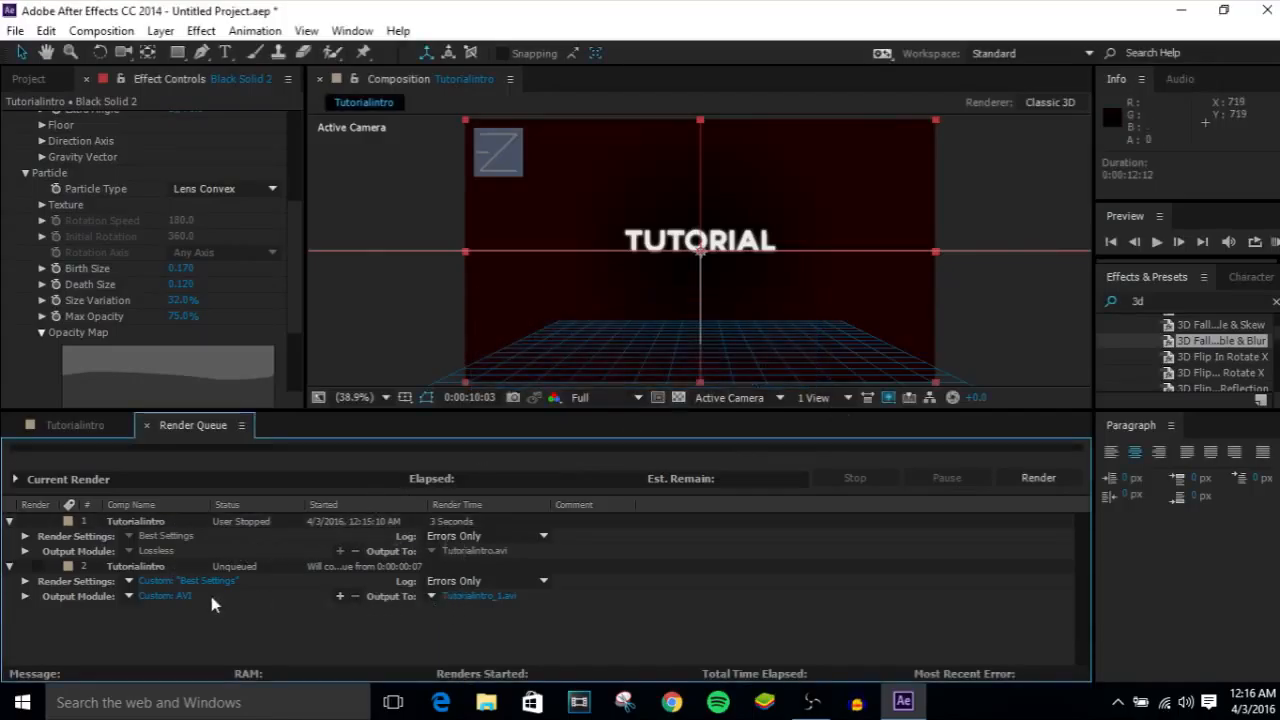
Step: Collapse the details of the two existing Tutorialintro items in the render queue
{"action": "left_click", "coordinate": [9, 521]}
{"action": "left_click", "coordinate": [10, 536]}
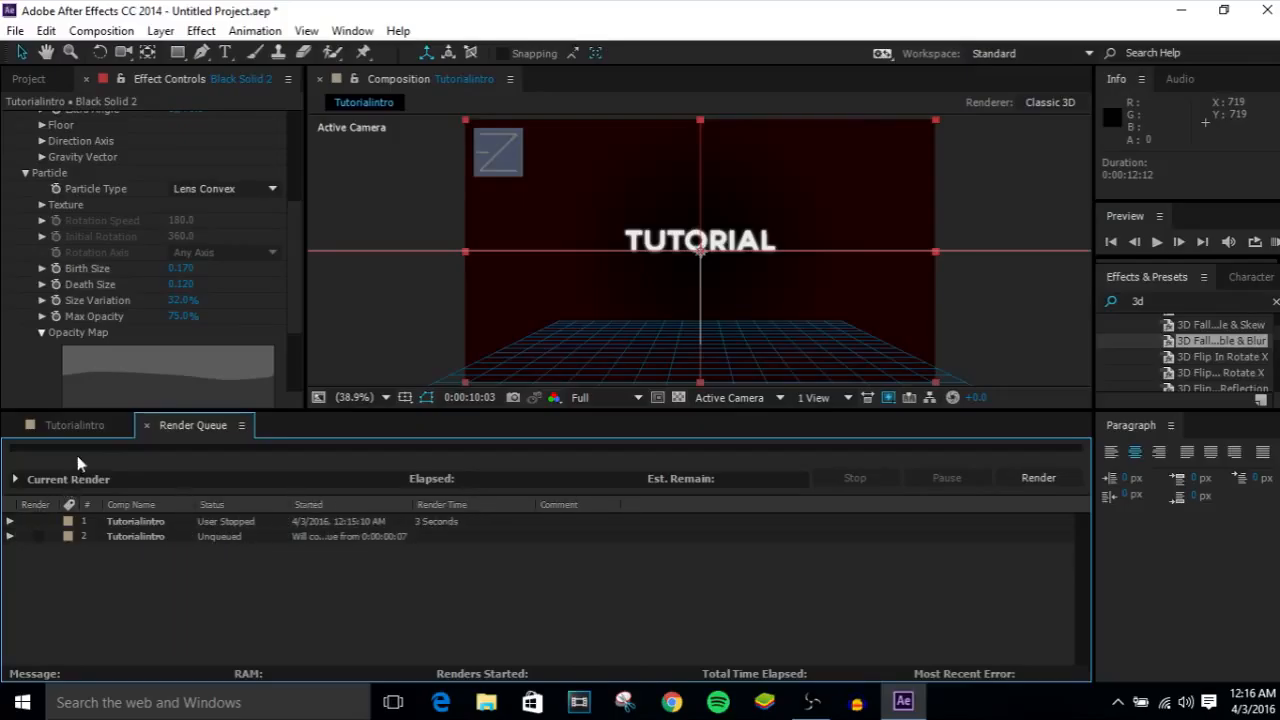
{"action": "left_click", "coordinate": [15, 480]}
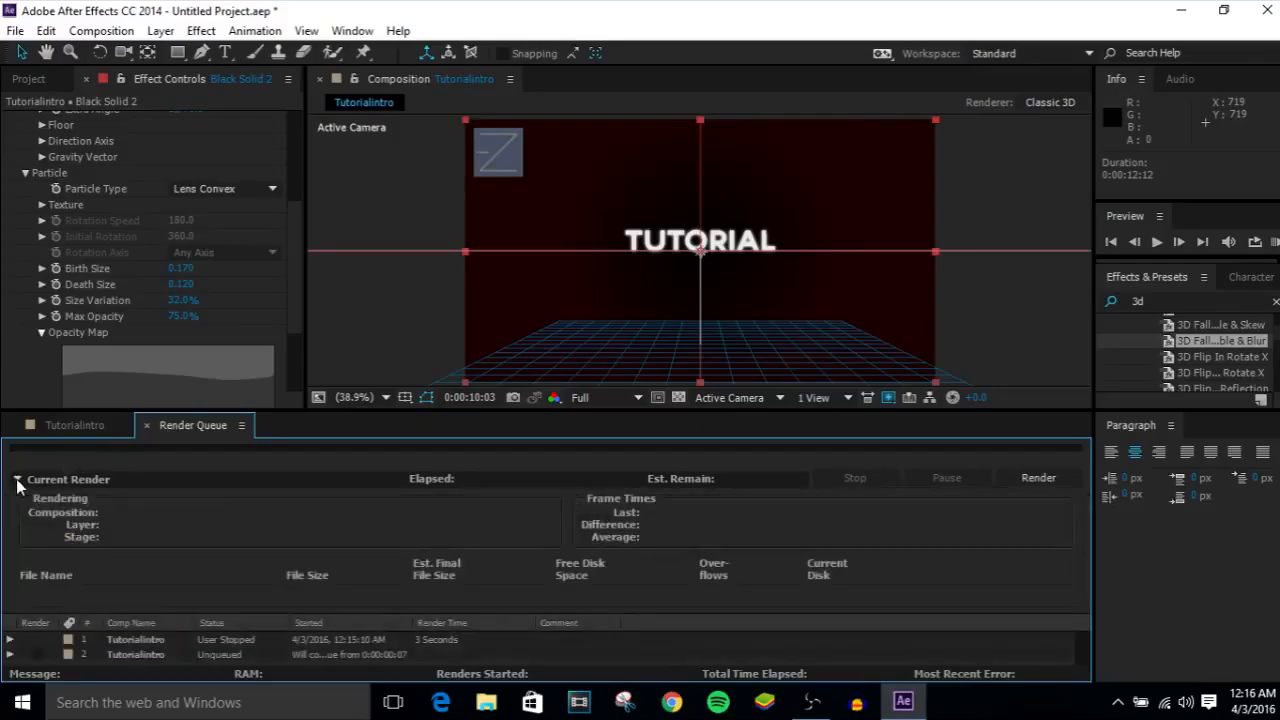
{"action": "left_click", "coordinate": [15, 480]}
Step: Add the shortened Tutorialintro composition to the render queue as a new item
{"action": "left_click", "coordinate": [68, 425]}
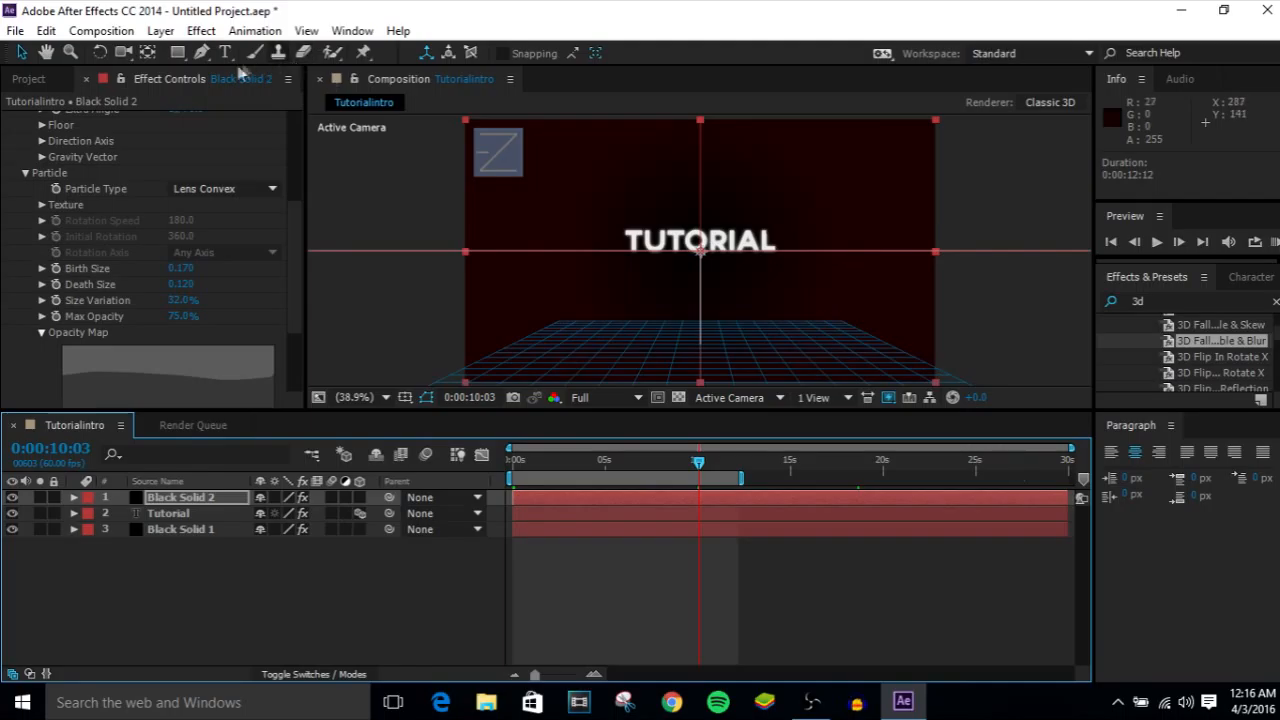
{"action": "left_click", "coordinate": [101, 30]}
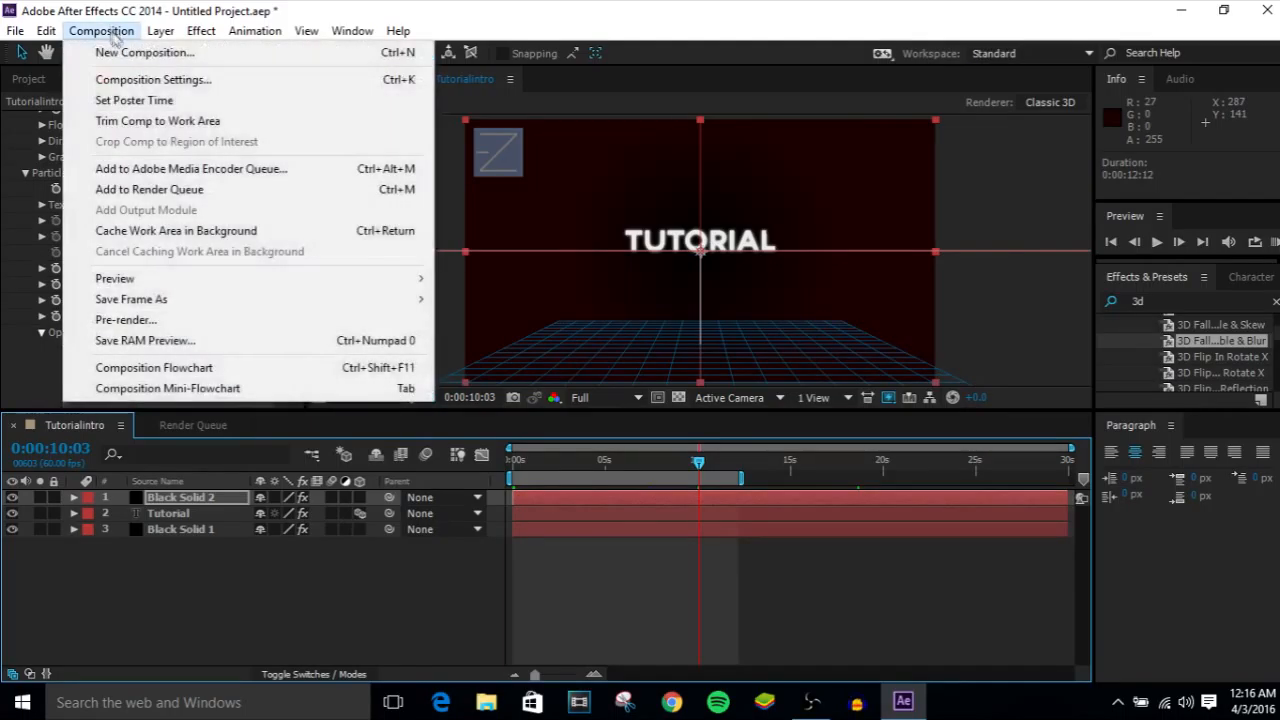
{"action": "left_click", "coordinate": [182, 197]}
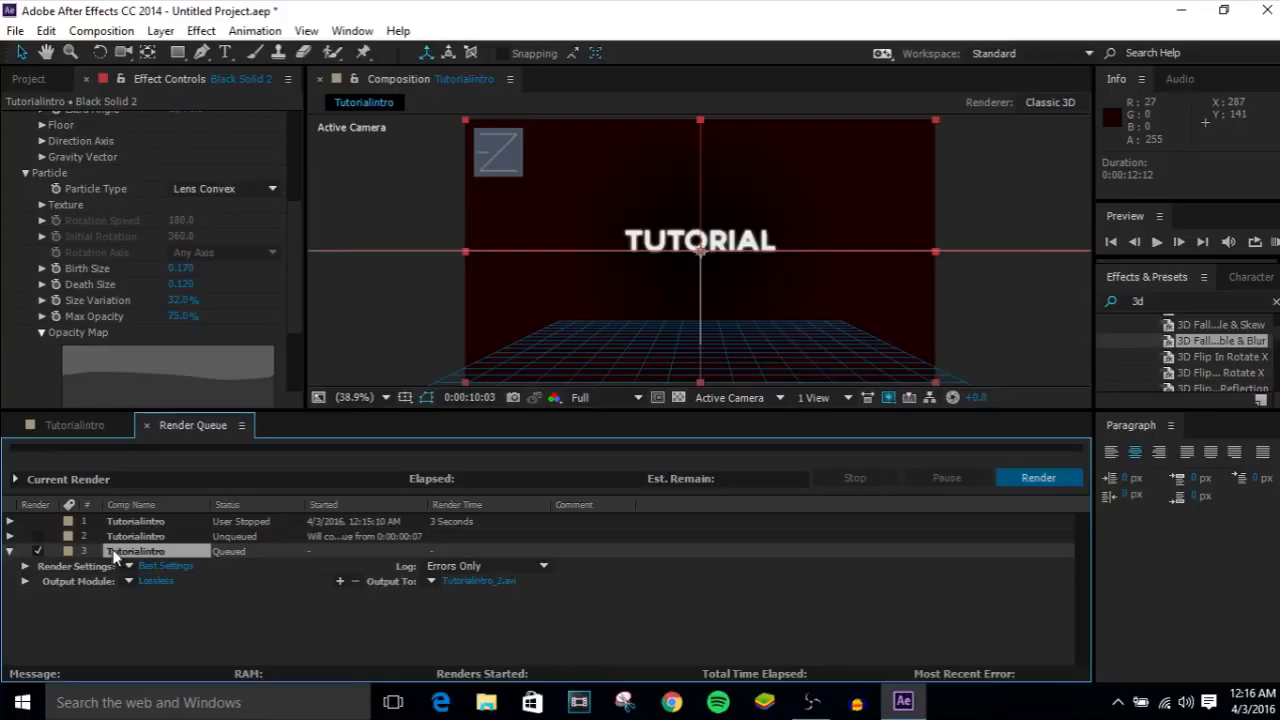
{"action": "left_click", "coordinate": [252, 524]}
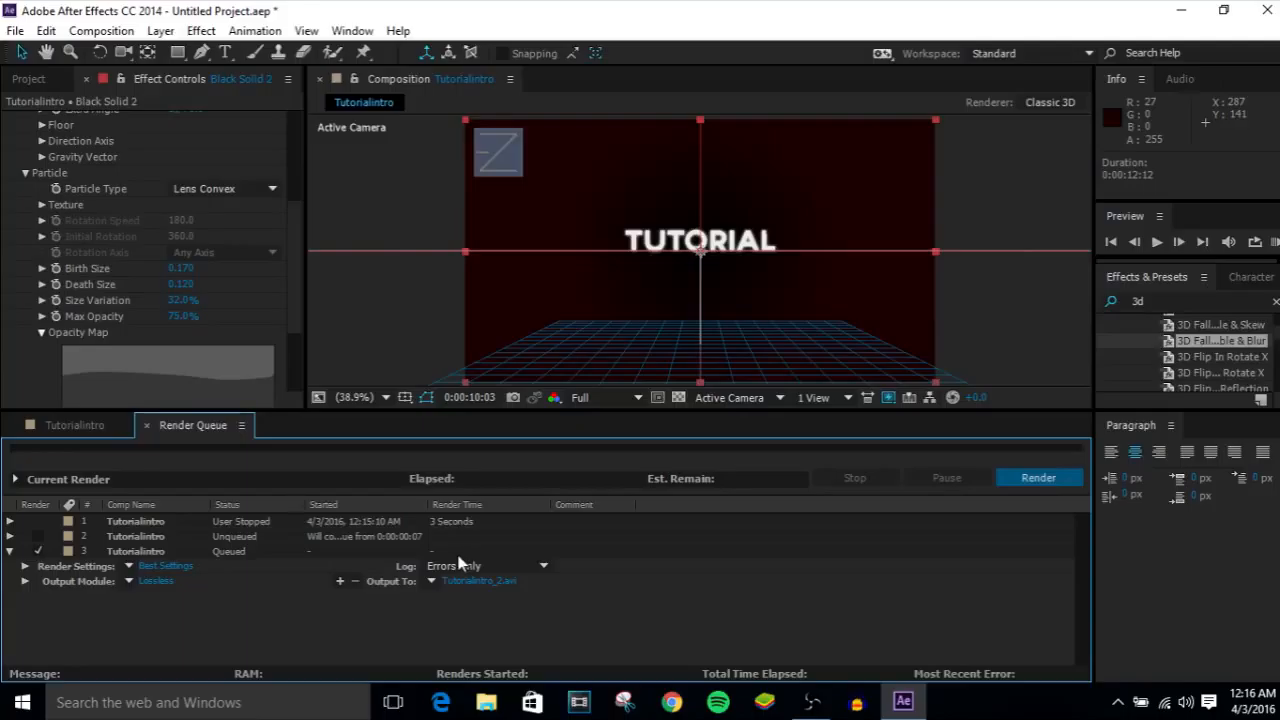
{"action": "left_click", "coordinate": [145, 552]}
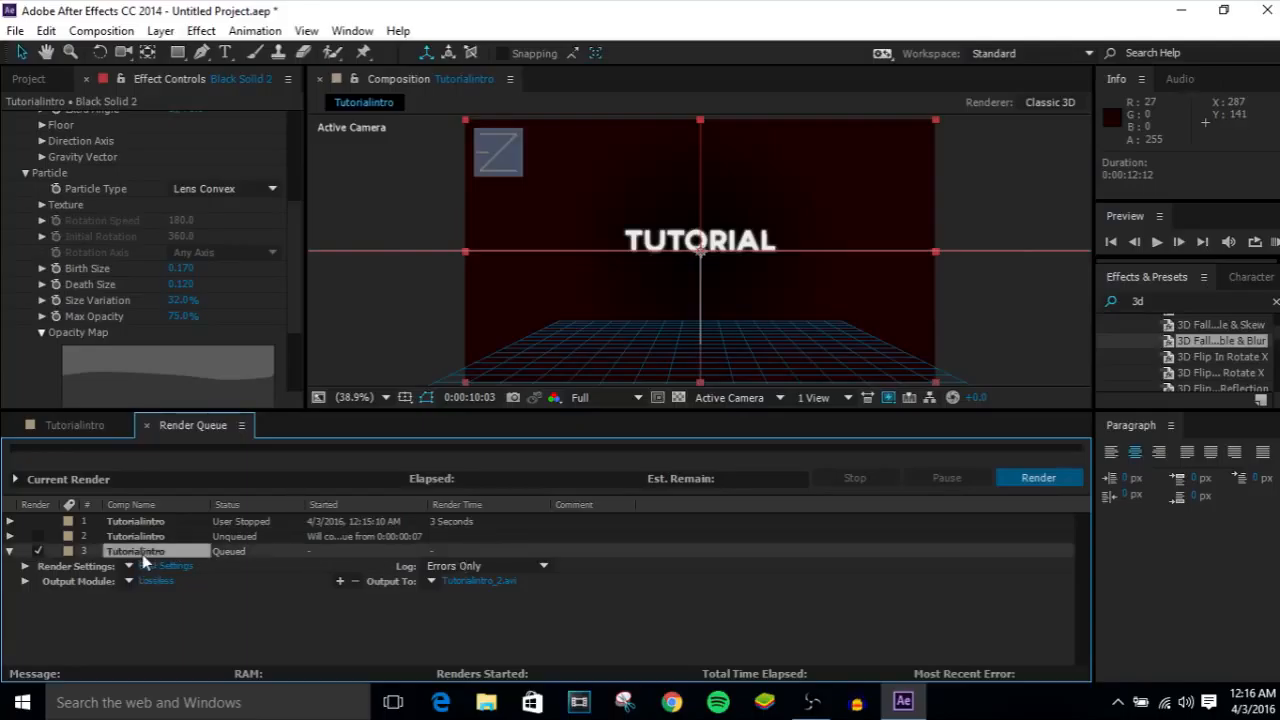
{"action": "left_click", "coordinate": [130, 566]}
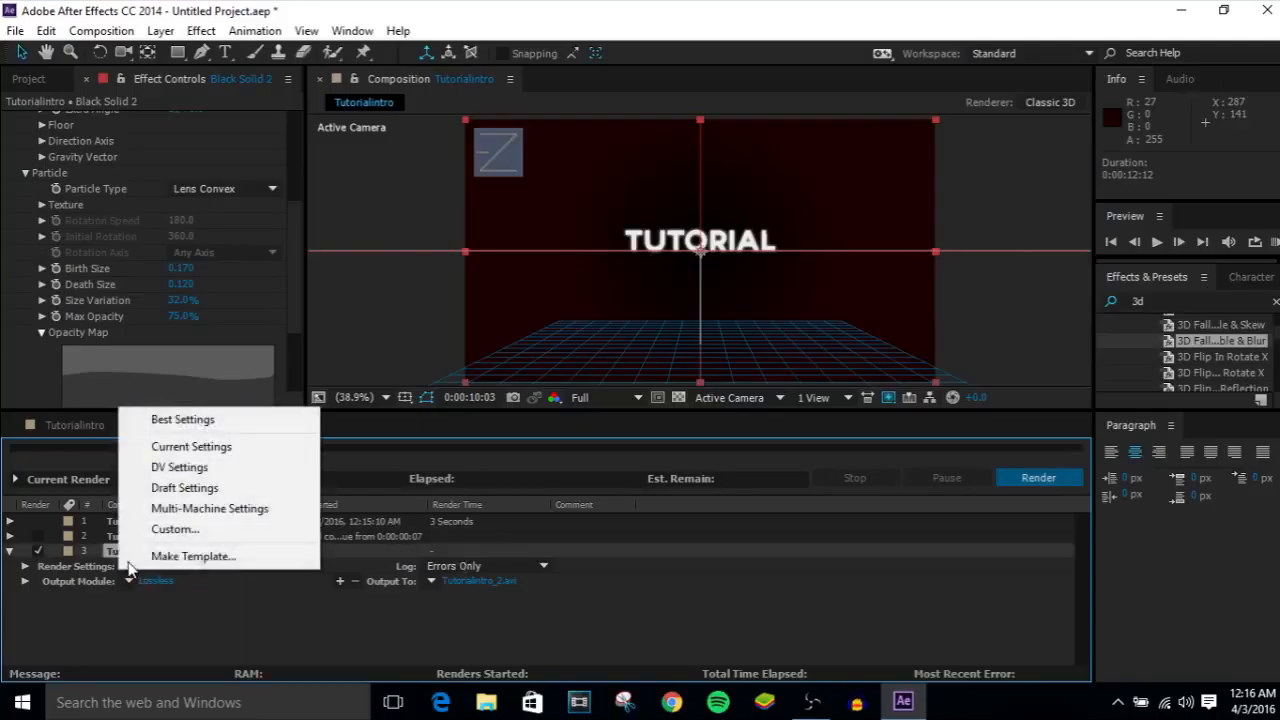
{"action": "left_click", "coordinate": [155, 617]}
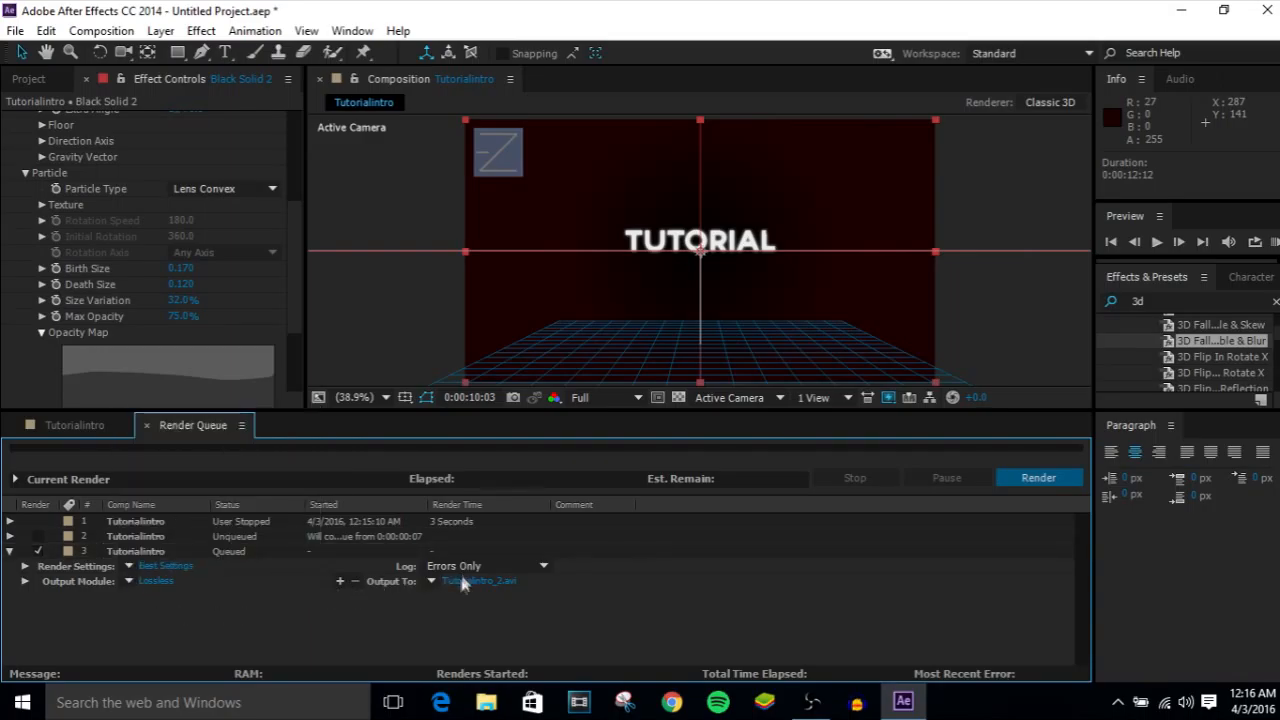
{"action": "left_click", "coordinate": [431, 581]}
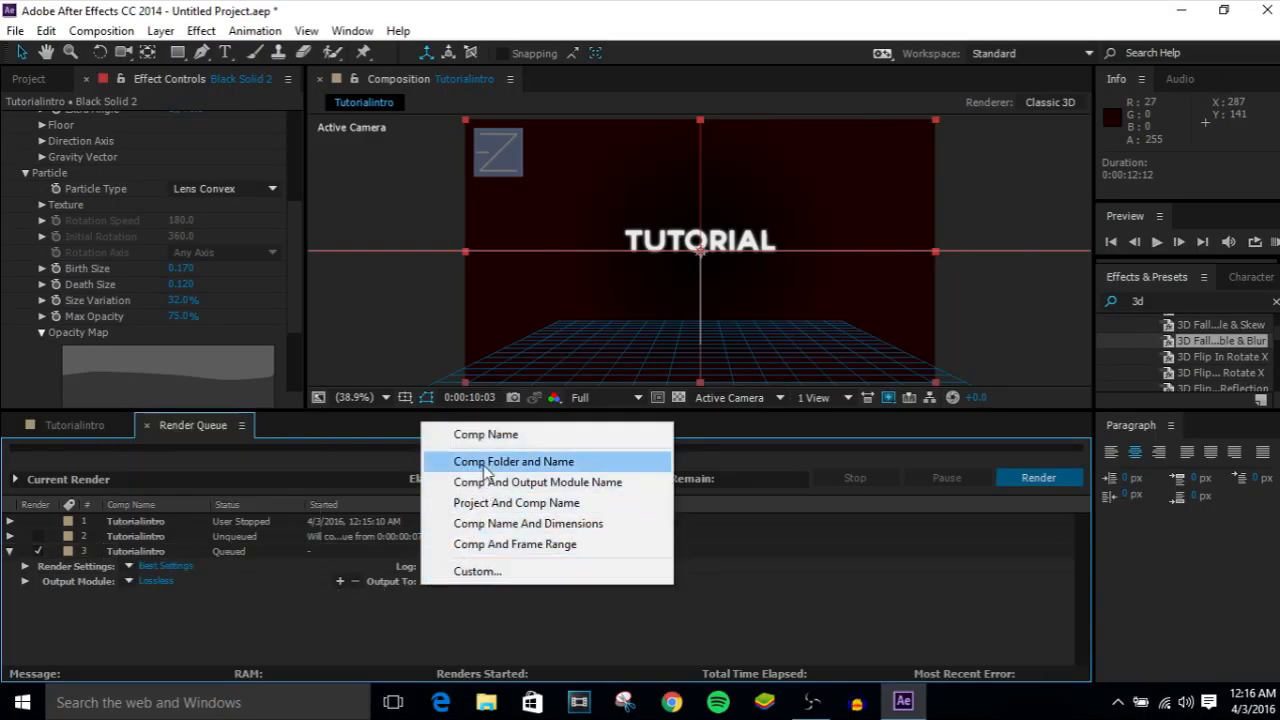
{"action": "left_click", "coordinate": [530, 677]}
{"action": "left_click", "coordinate": [431, 581]}
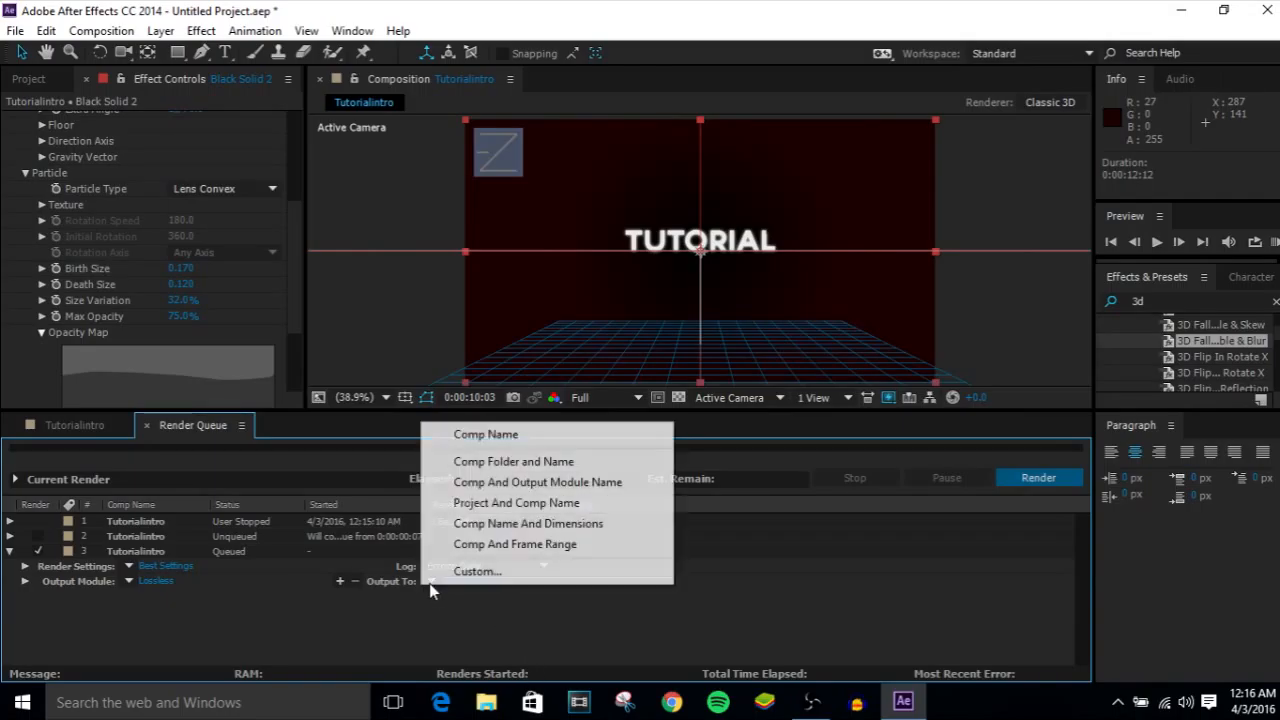
{"action": "left_click", "coordinate": [462, 651]}
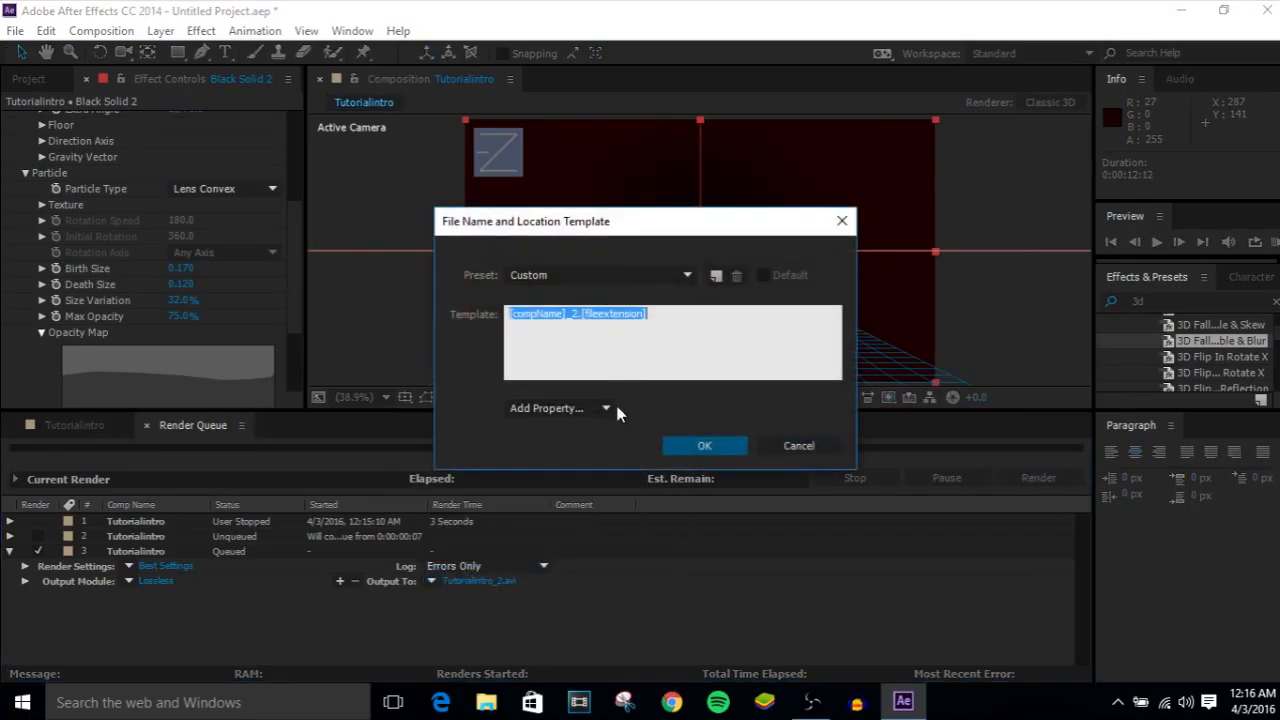
{"action": "left_click", "coordinate": [704, 445]}
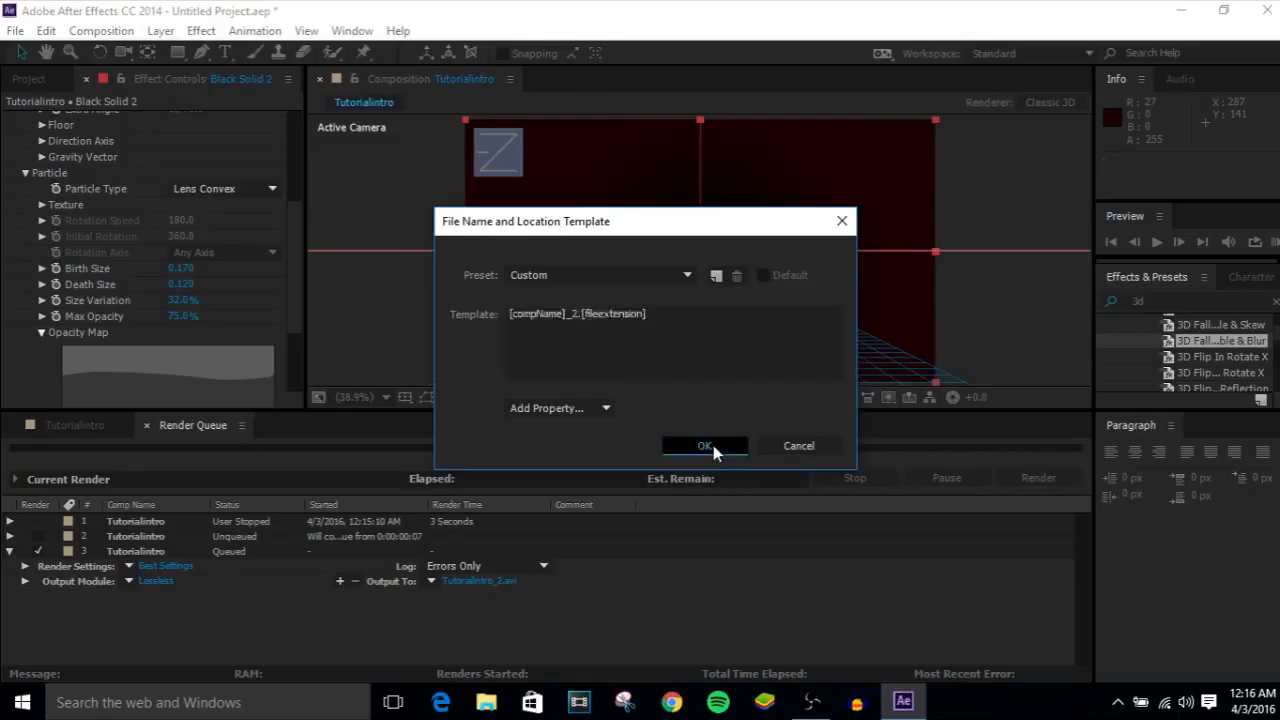
Step: Set the output naming of the queued Tutorialintro item to Comp Folder and Name
{"action": "left_click", "coordinate": [430, 582]}
{"action": "left_click", "coordinate": [505, 461]}
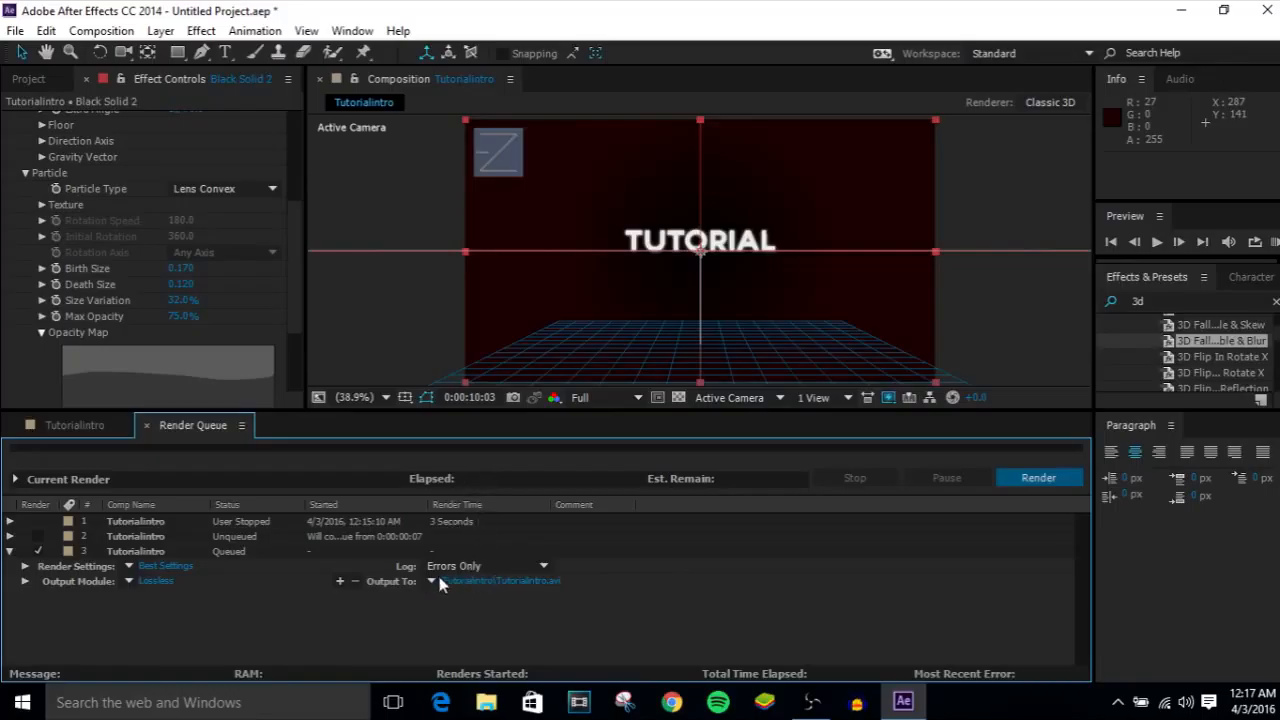
{"action": "left_click", "coordinate": [420, 588]}
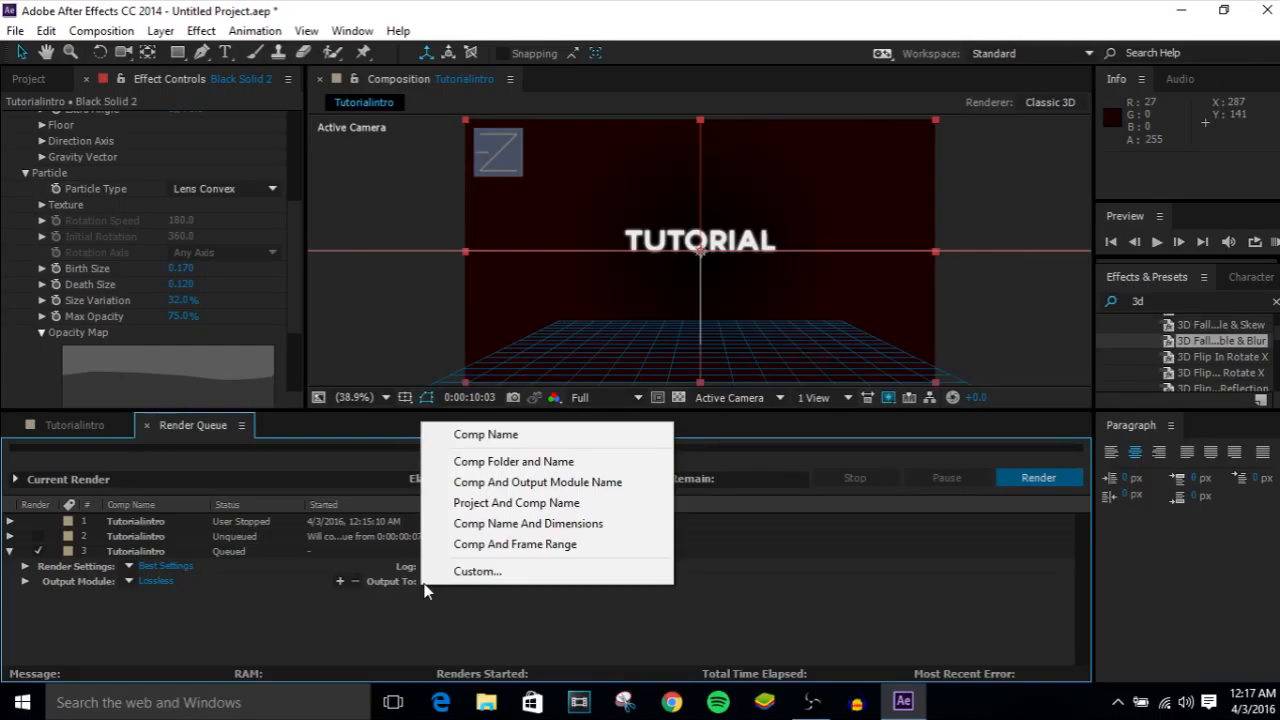
{"action": "left_click", "coordinate": [426, 595]}
Step: Check the queued item's output module formats and details, keep Lossless, and start rendering the composition
{"action": "left_click", "coordinate": [127, 580]}
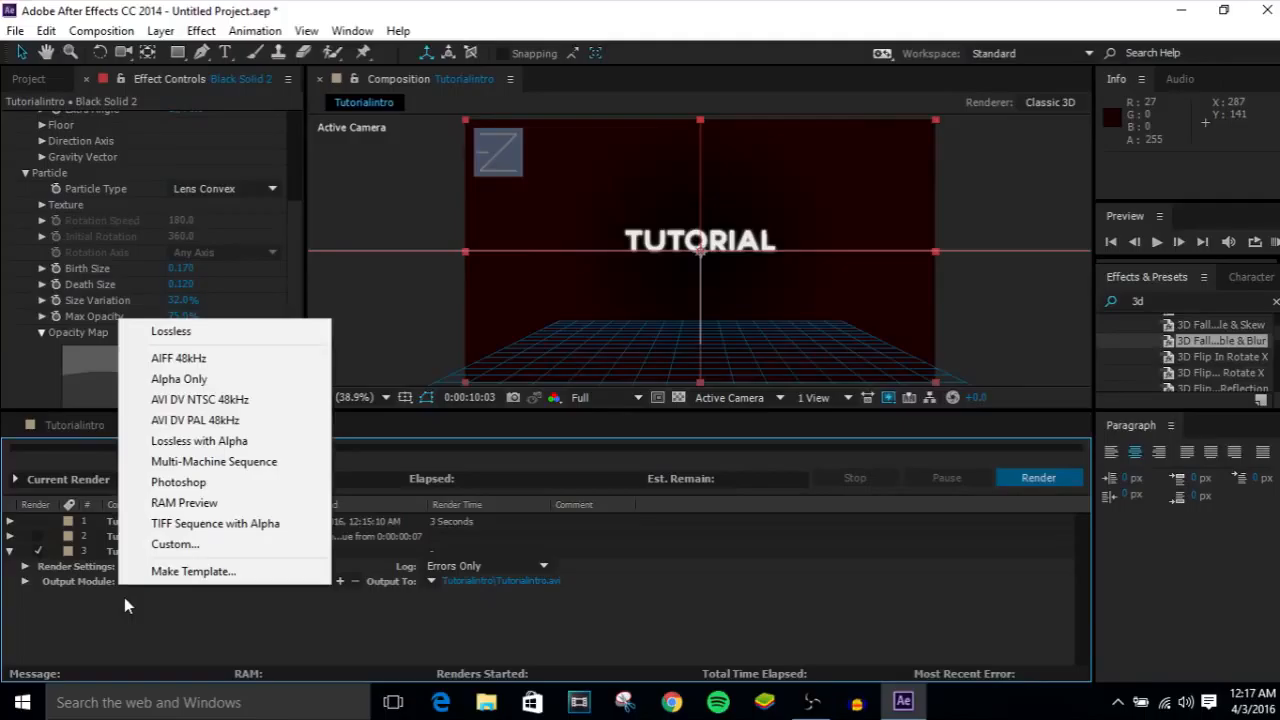
{"action": "left_click", "coordinate": [127, 605]}
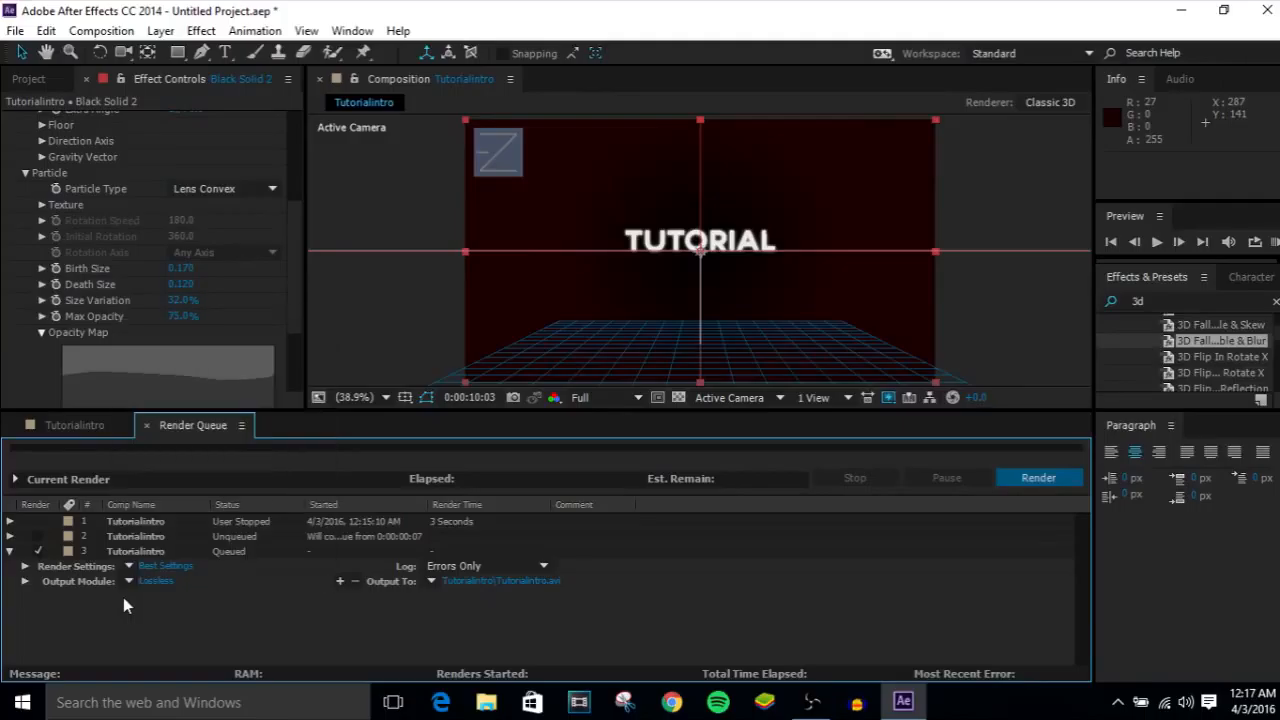
{"action": "left_click", "coordinate": [25, 581]}
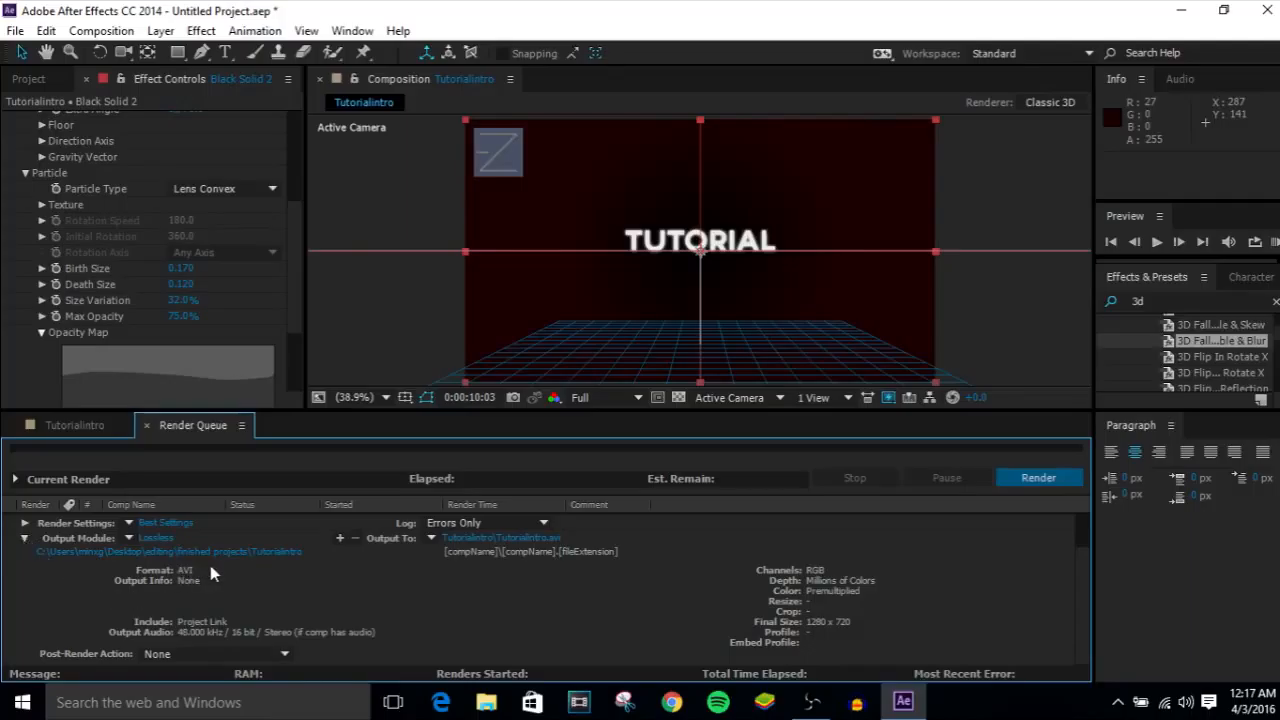
{"action": "scroll", "coordinate": [210, 565], "scroll_direction": "up", "scroll_amount": 2}
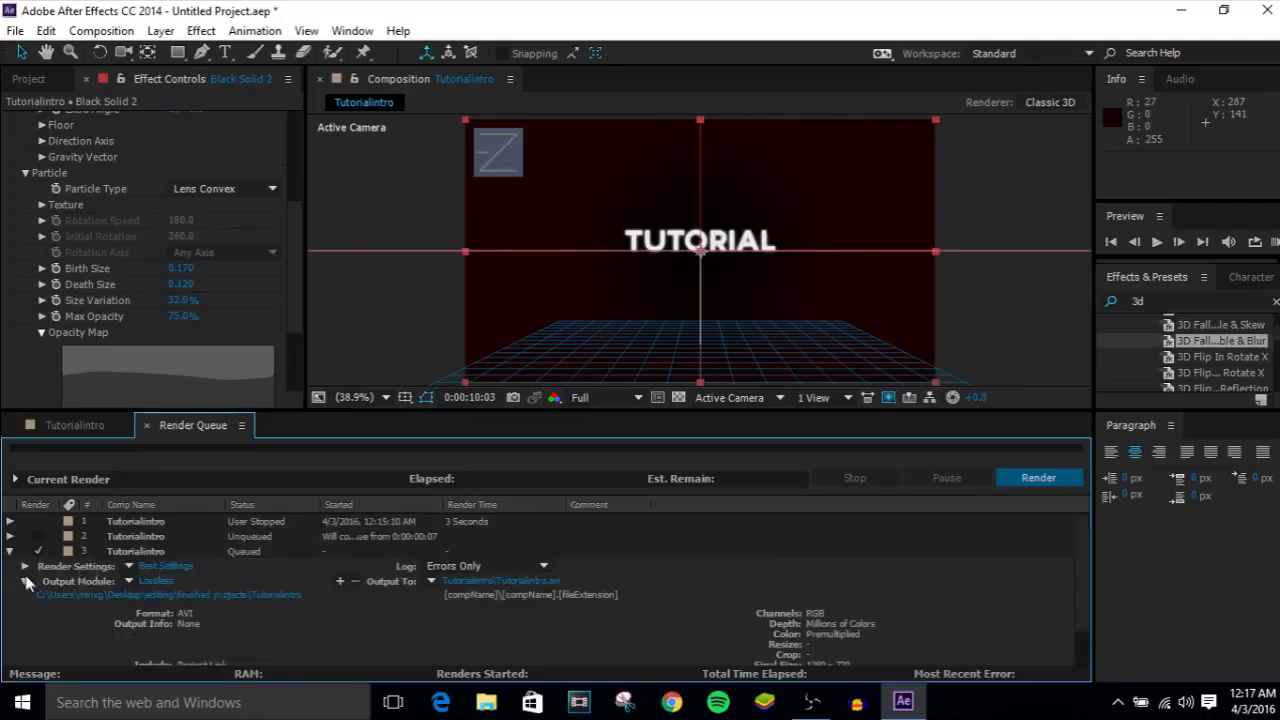
{"action": "left_click", "coordinate": [26, 580]}
{"action": "left_click", "coordinate": [1012, 478]}
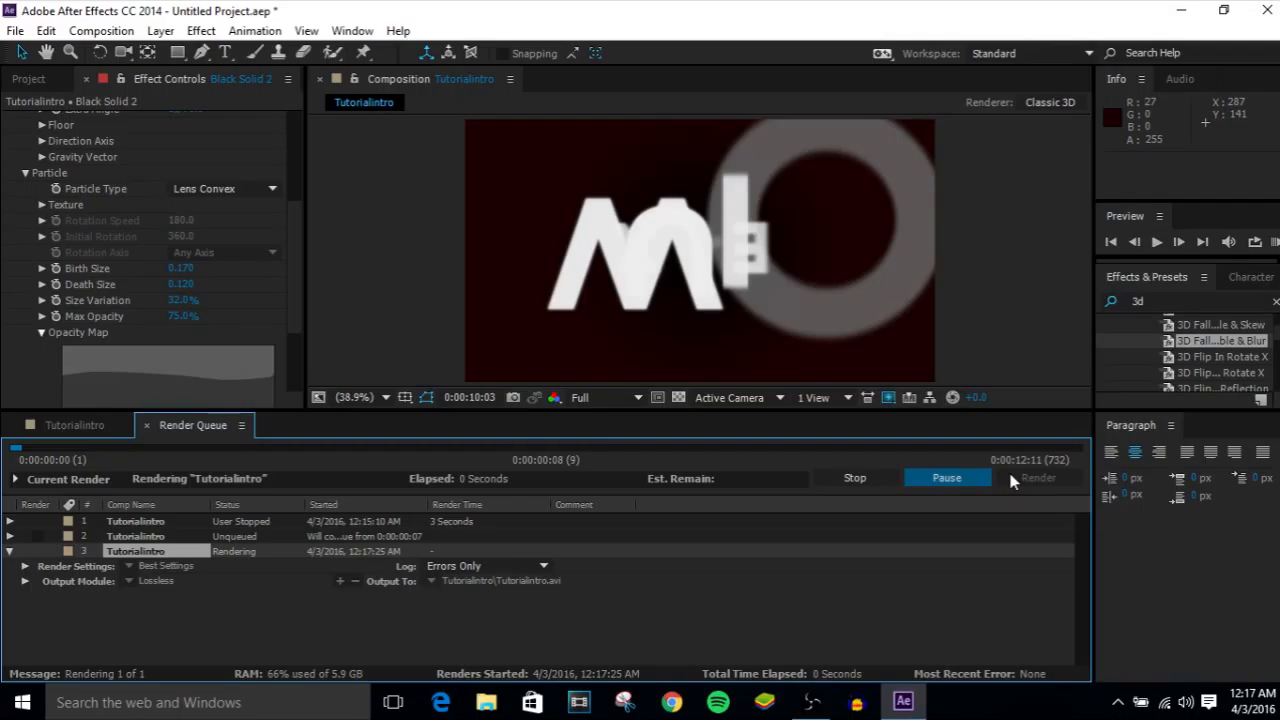